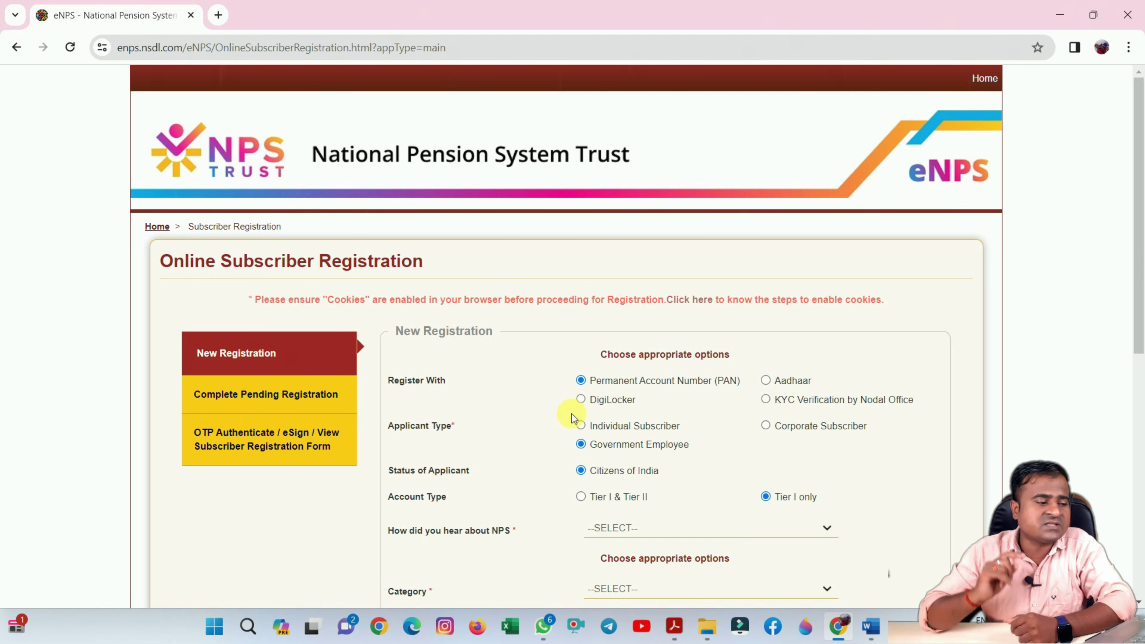
{"action": "scroll", "coordinate": [582, 411], "scroll_direction": "down", "scroll_amount": 3}
{"action": "scroll", "coordinate": [584, 407], "scroll_direction": "down", "scroll_amount": 2}
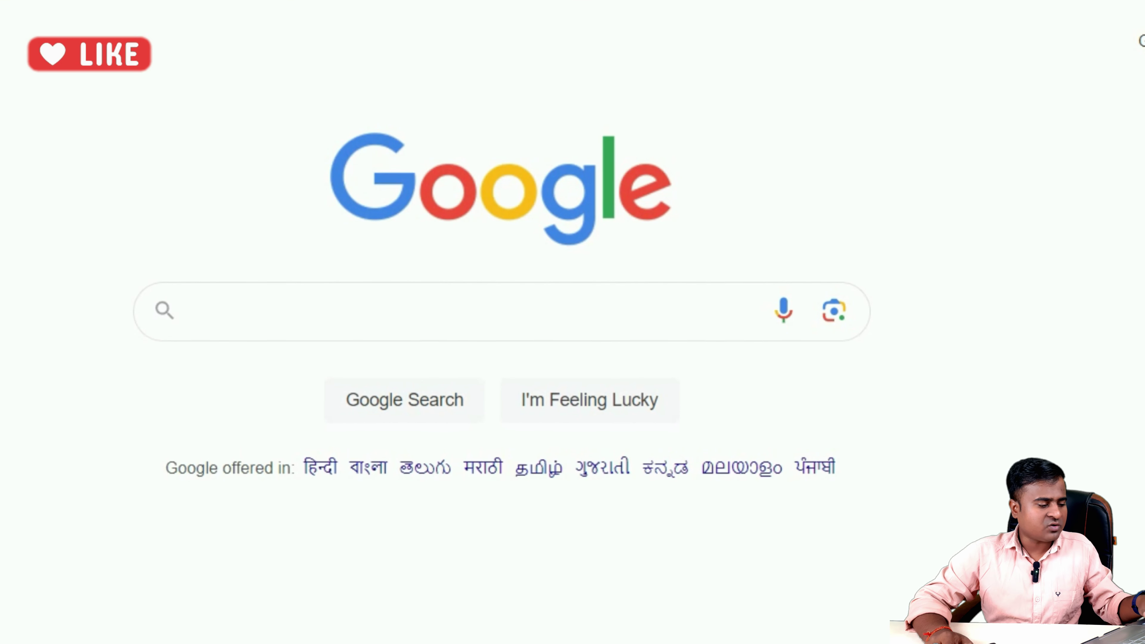
Search Google for enps and open the eNPS - NSDL site from the results.
{"action": "type", "text": "E"}
{"action": "left_click", "coordinate": [242, 366]}
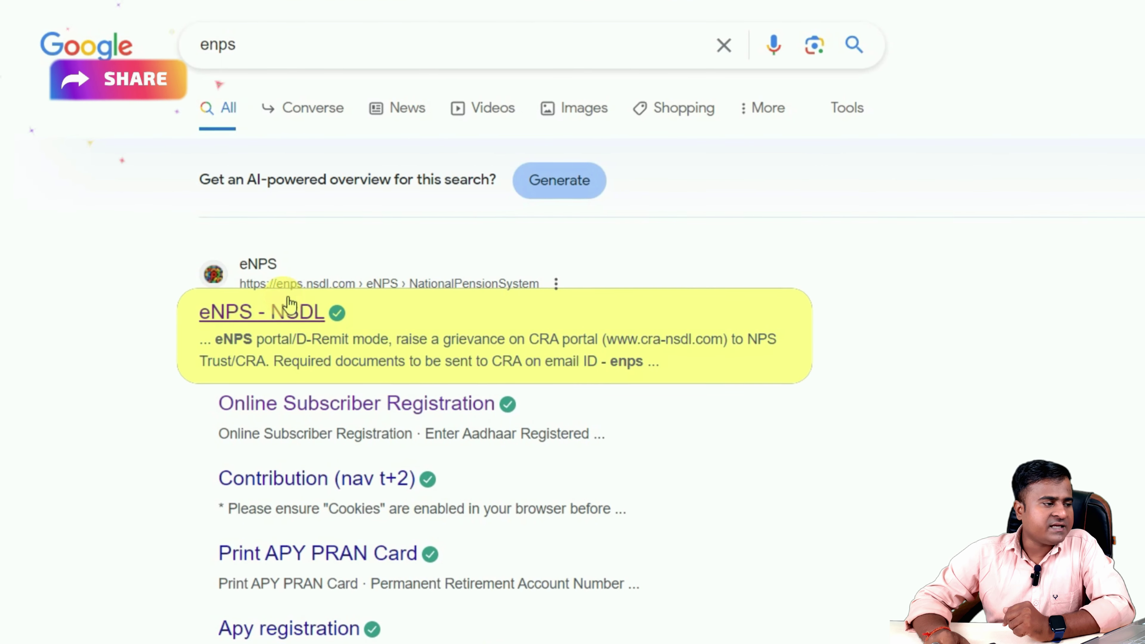
{"action": "left_click", "coordinate": [306, 316]}
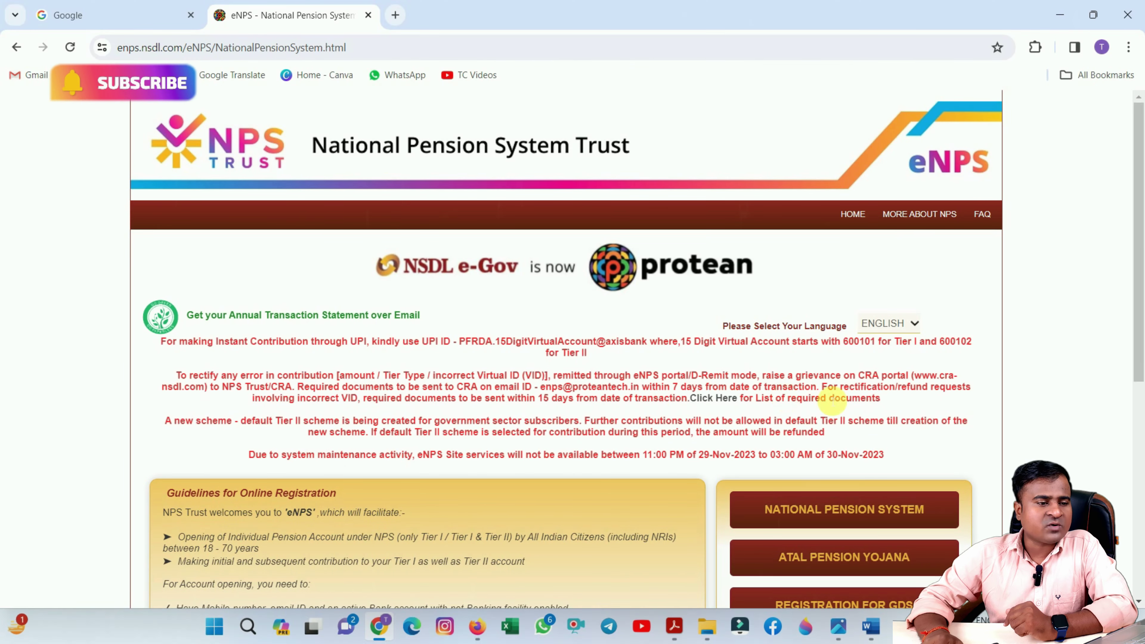
Switch the eNPS home page language to Hindi to look over the translated guidelines, and set it back to English.
{"action": "scroll", "coordinate": [832, 400], "scroll_direction": "down", "scroll_amount": 3}
{"action": "scroll", "coordinate": [770, 352], "scroll_direction": "up", "scroll_amount": 3}
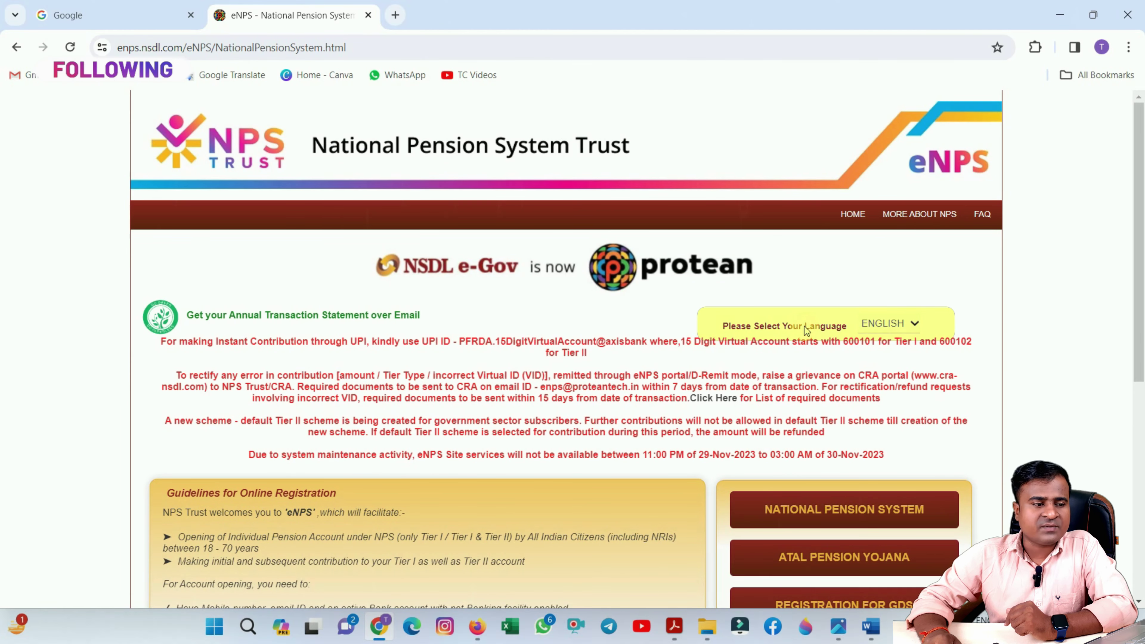
{"action": "left_click", "coordinate": [895, 328]}
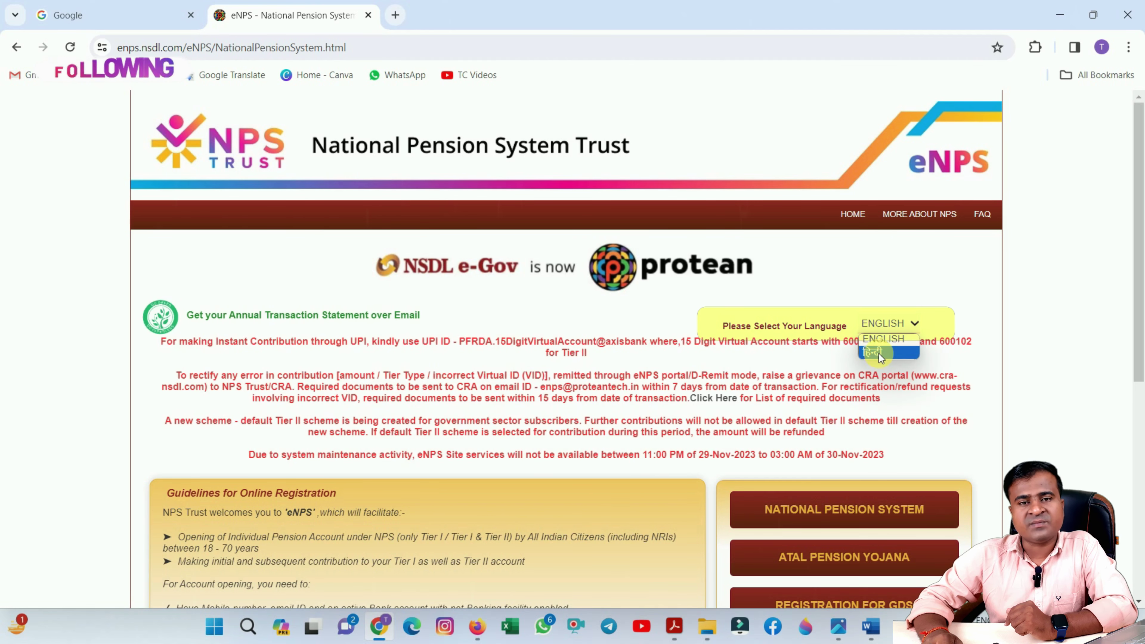
{"action": "left_click", "coordinate": [878, 354]}
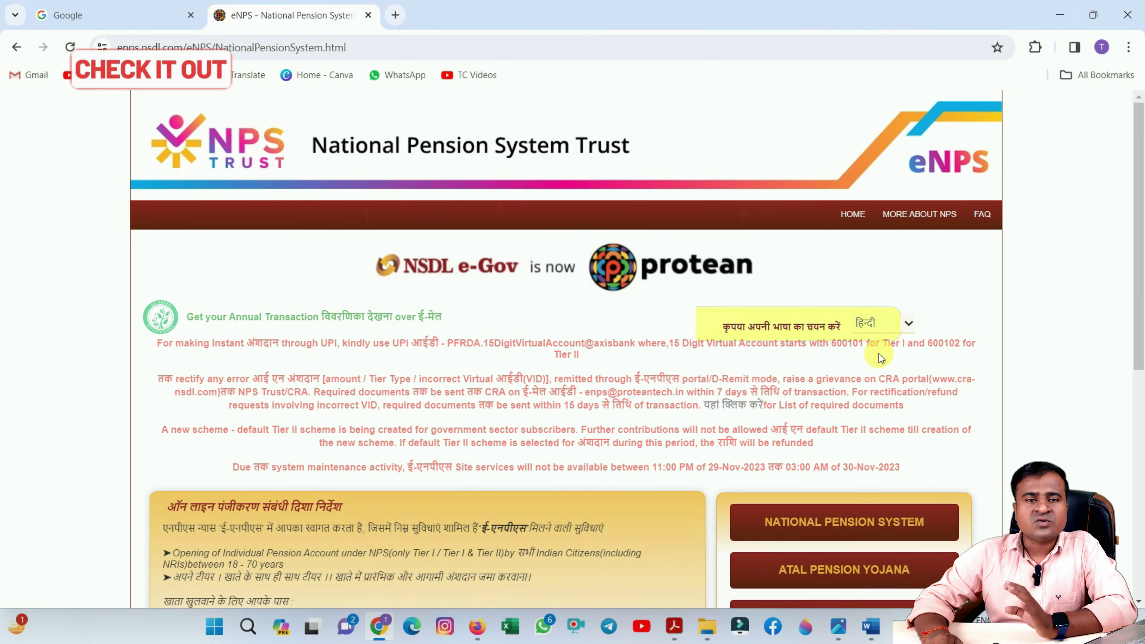
{"action": "scroll", "coordinate": [797, 329], "scroll_direction": "down", "scroll_amount": 5}
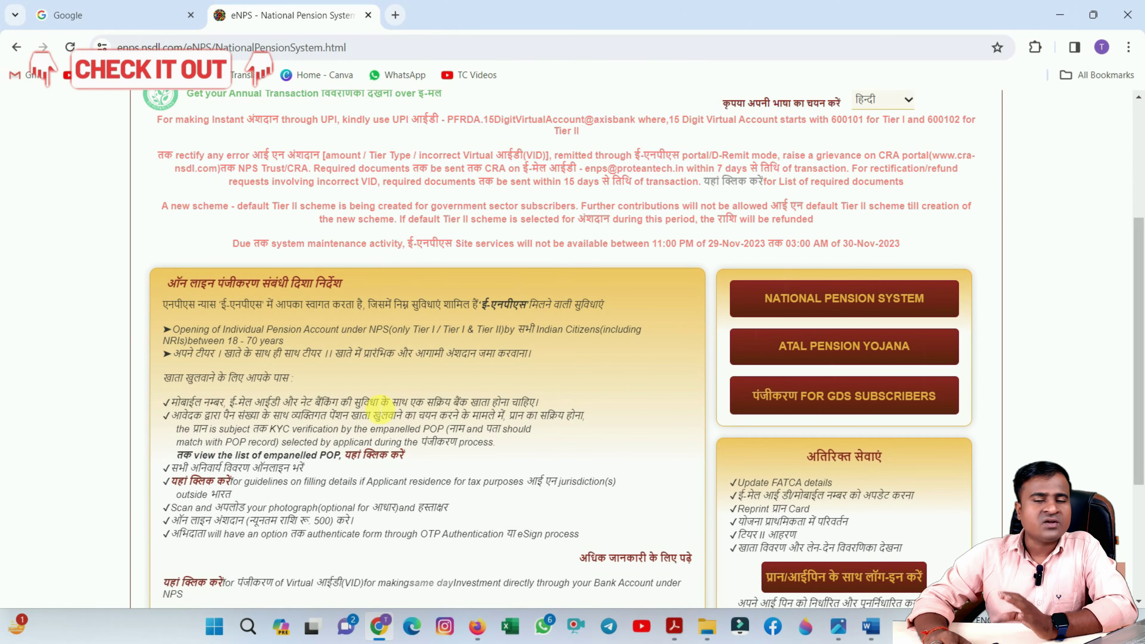
{"action": "scroll", "coordinate": [473, 389], "scroll_direction": "up", "scroll_amount": 5}
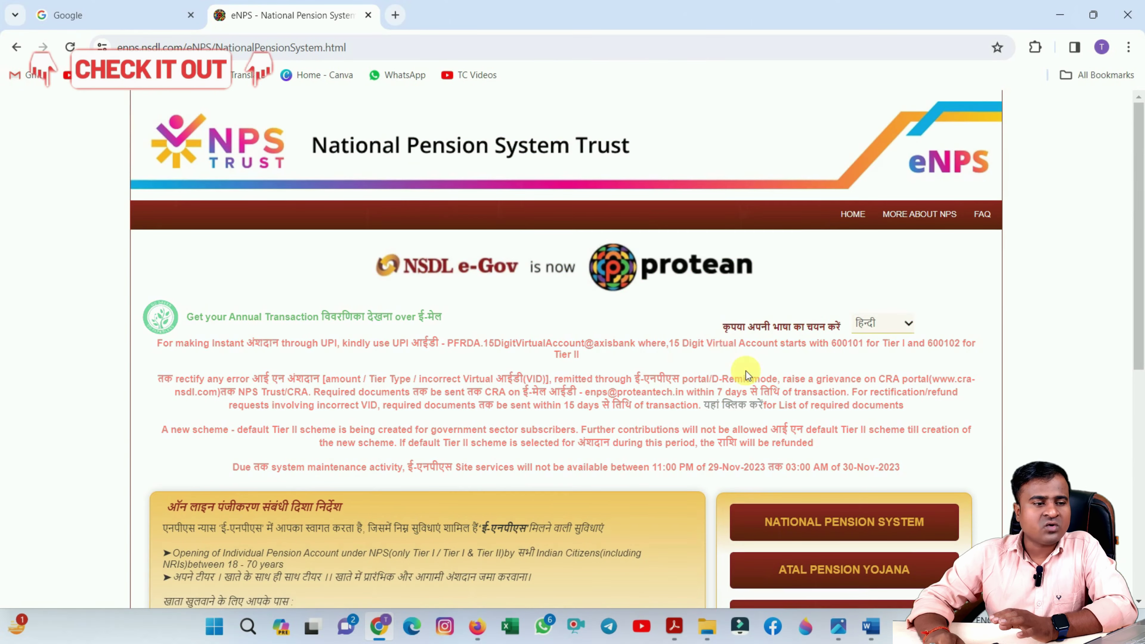
{"action": "left_click", "coordinate": [883, 323]}
{"action": "left_click", "coordinate": [875, 343]}
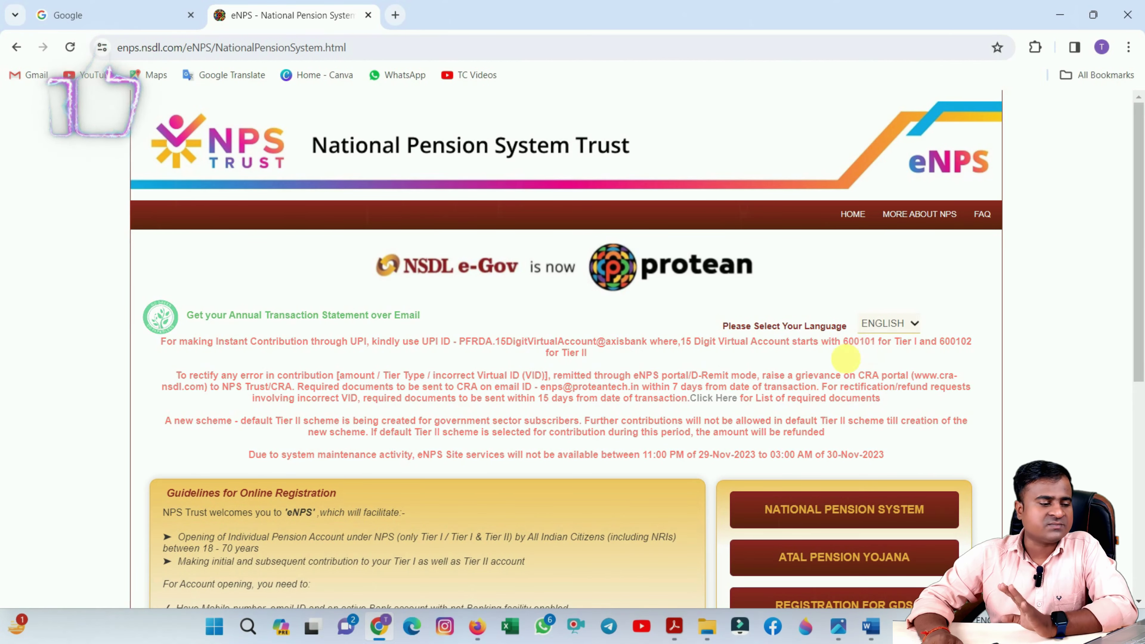
Open the online subscriber registration form for the National Pension System.
{"action": "scroll", "coordinate": [830, 440], "scroll_direction": "down", "scroll_amount": 2}
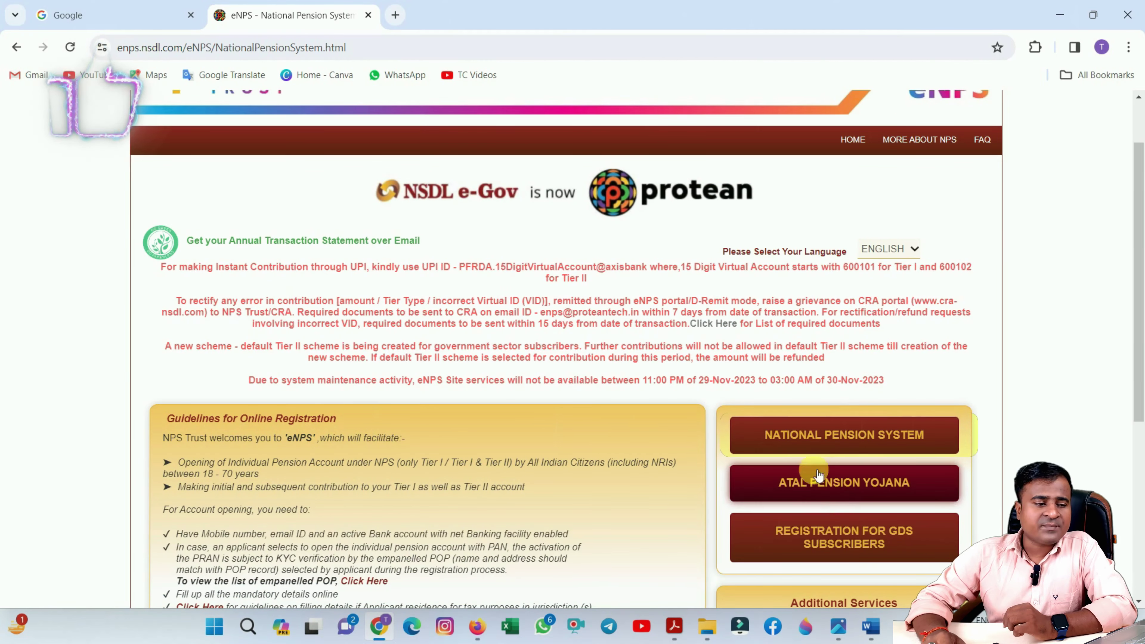
{"action": "left_click", "coordinate": [855, 438]}
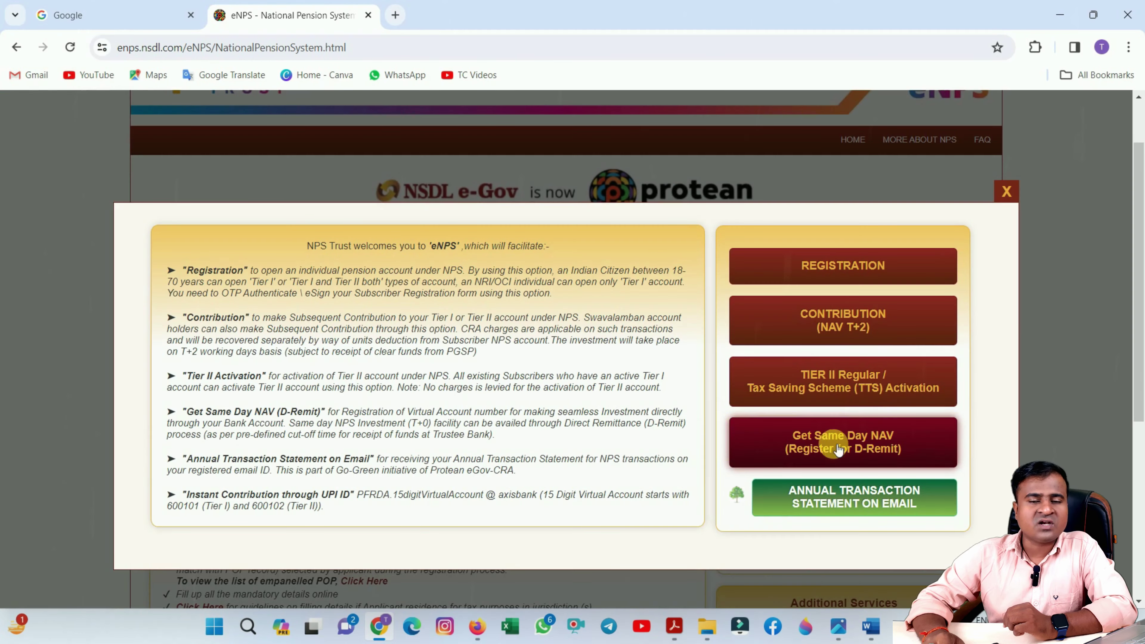
{"action": "left_click", "coordinate": [799, 271]}
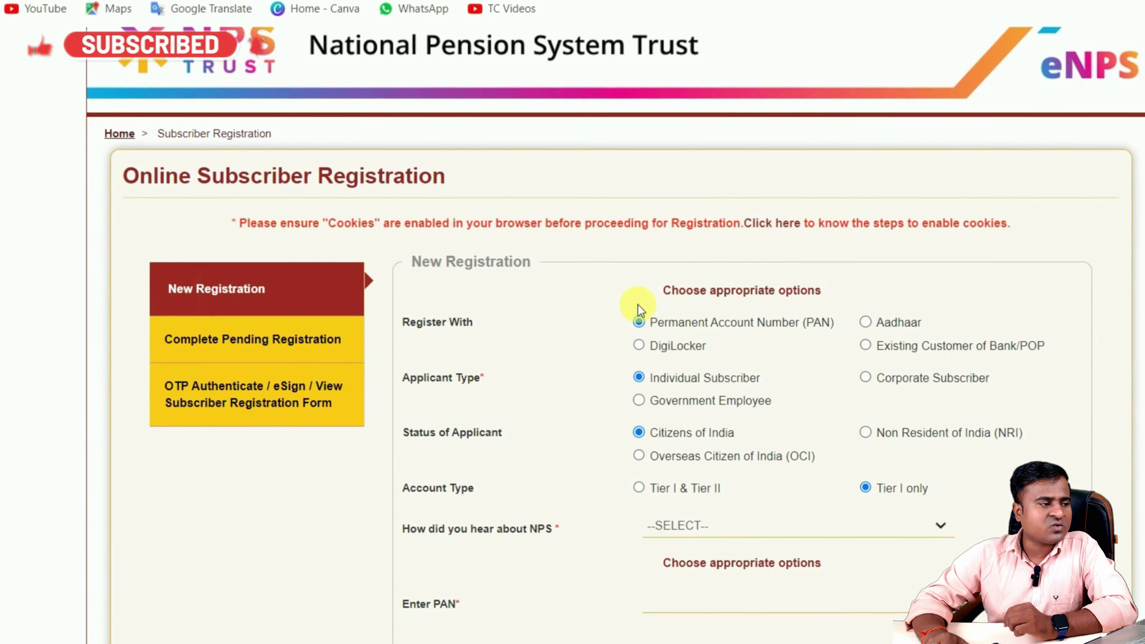
Review the New Registration section of the form and its Register With options.
{"action": "scroll", "coordinate": [255, 192], "scroll_direction": "up", "scroll_amount": 2}
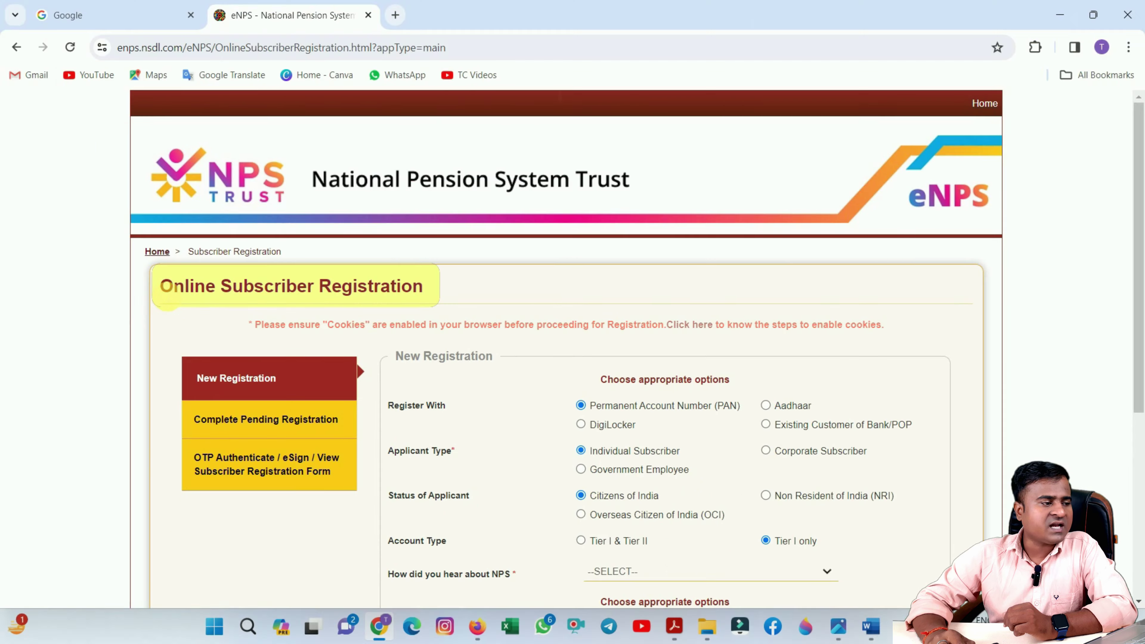
{"action": "left_click_drag", "start_coordinate": [124, 265], "coordinate": [431, 290]}
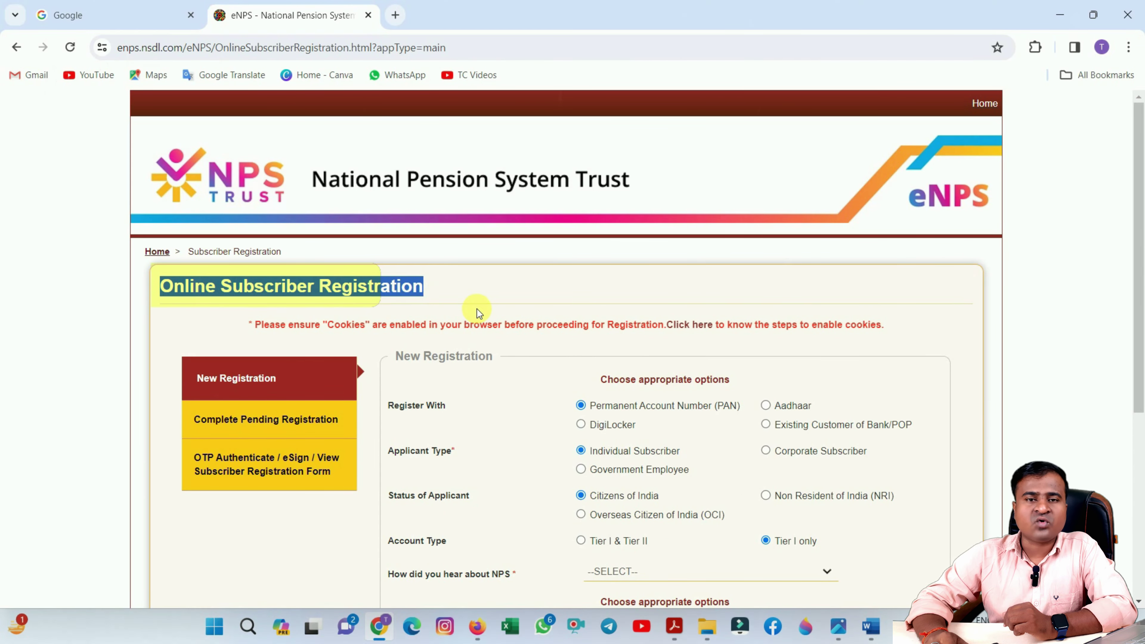
{"action": "left_click_drag", "start_coordinate": [394, 357], "coordinate": [504, 371]}
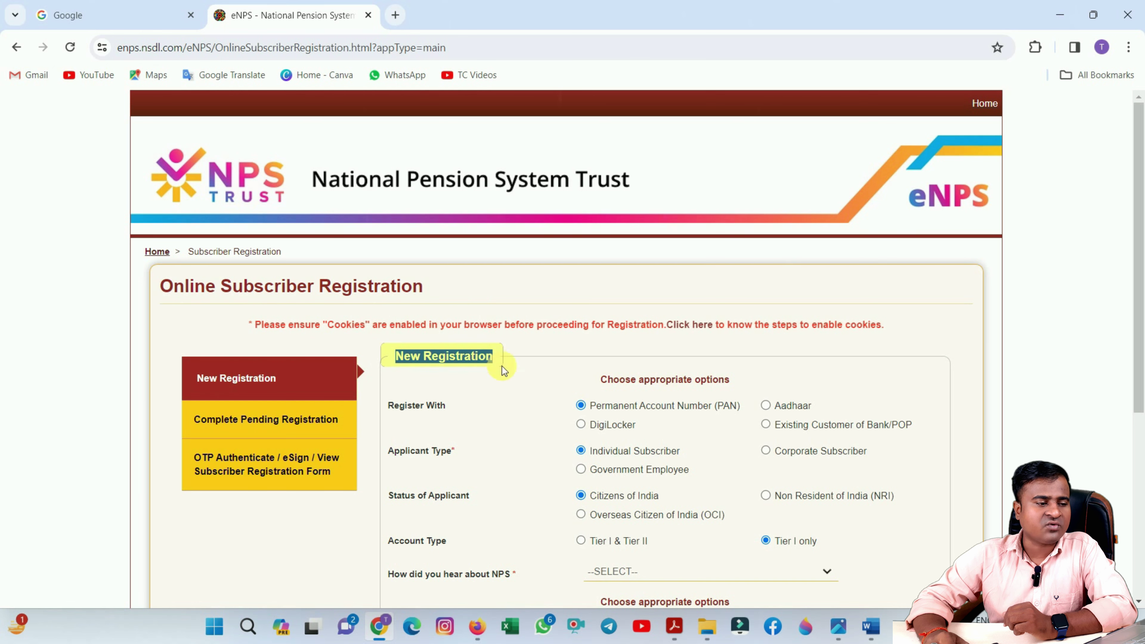
{"action": "scroll", "coordinate": [552, 384], "scroll_direction": "down", "scroll_amount": 1}
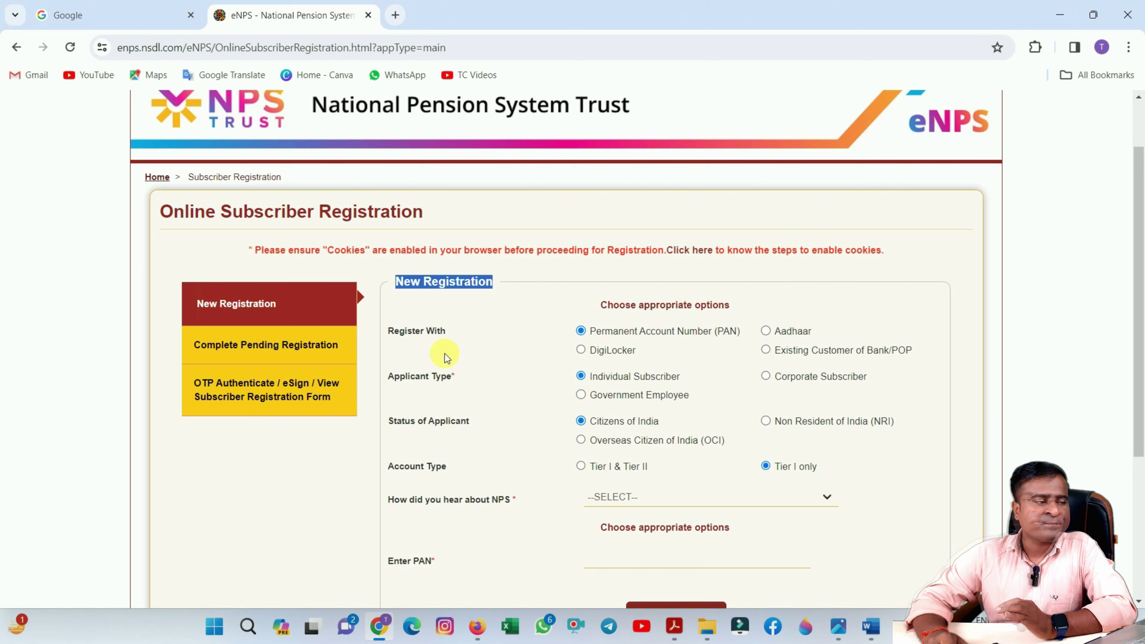
{"action": "scroll", "coordinate": [446, 359], "scroll_direction": "up", "scroll_amount": 1}
{"action": "left_click_drag", "start_coordinate": [384, 406], "coordinate": [447, 412]}
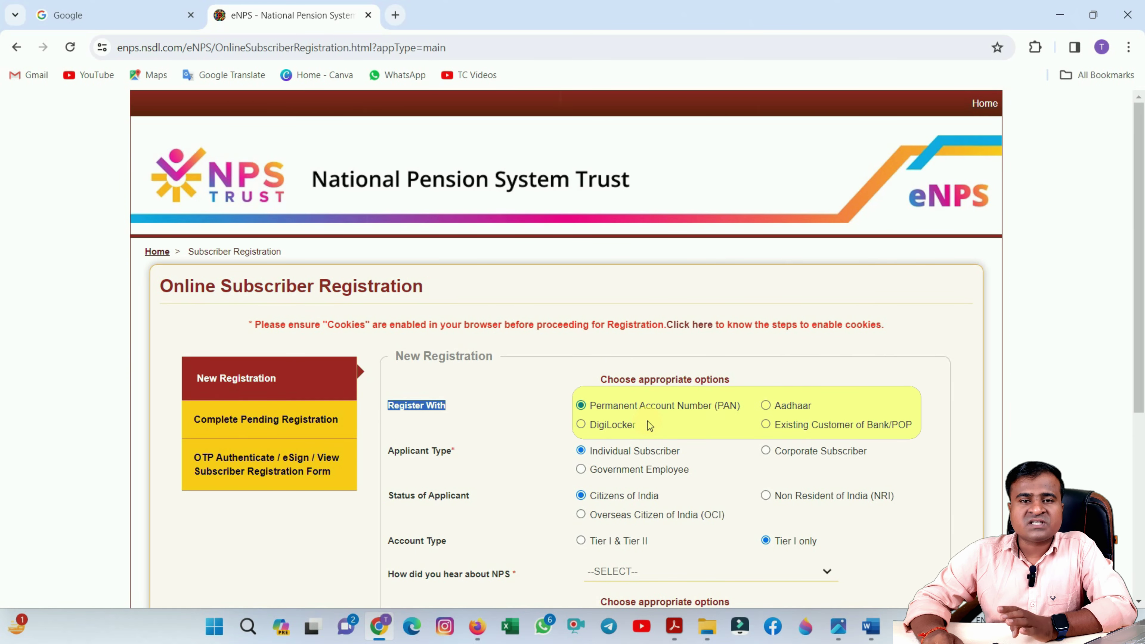
{"action": "triple_click", "coordinate": [743, 410]}
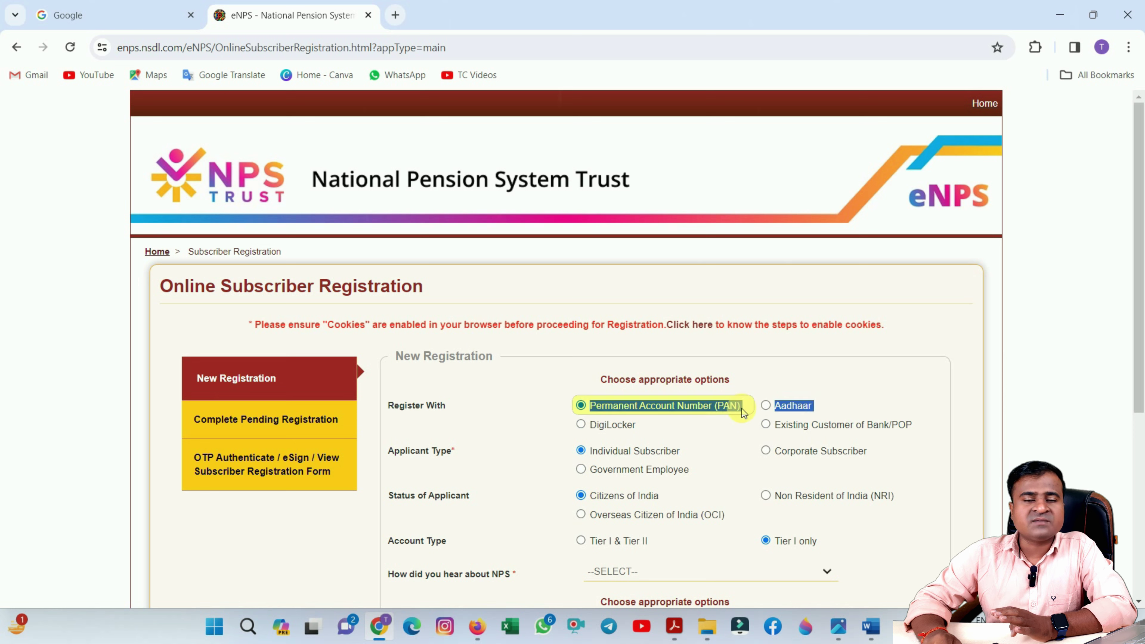
Choose Aadhaar as the registration method and set the applicant type to Government Employee, accepting the alert.
{"action": "left_click", "coordinate": [780, 406]}
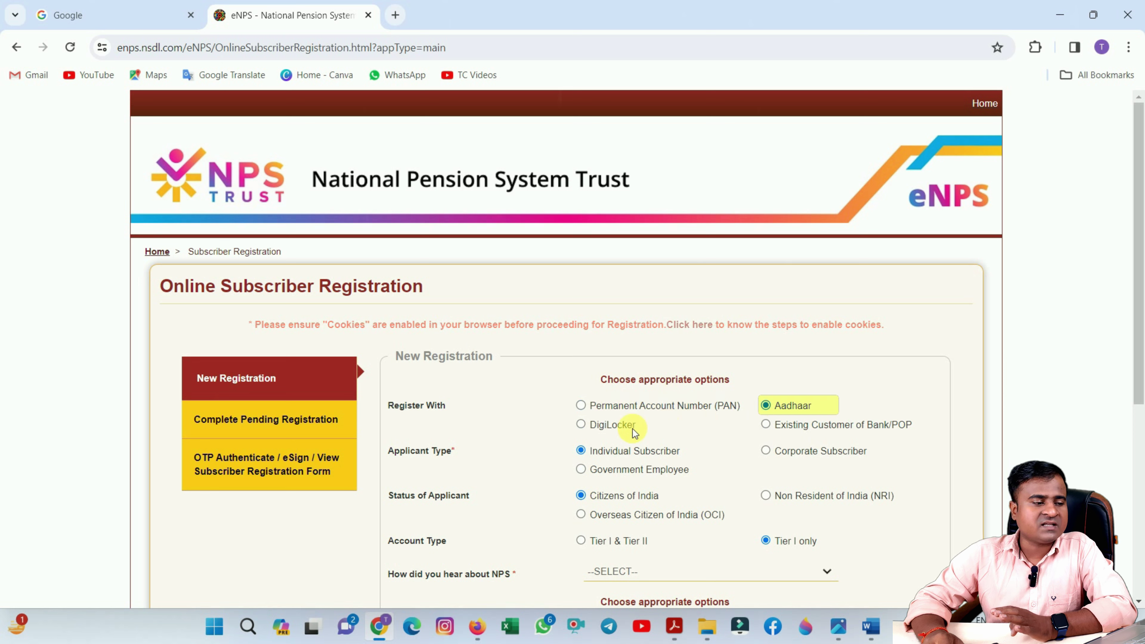
{"action": "left_click", "coordinate": [607, 432]}
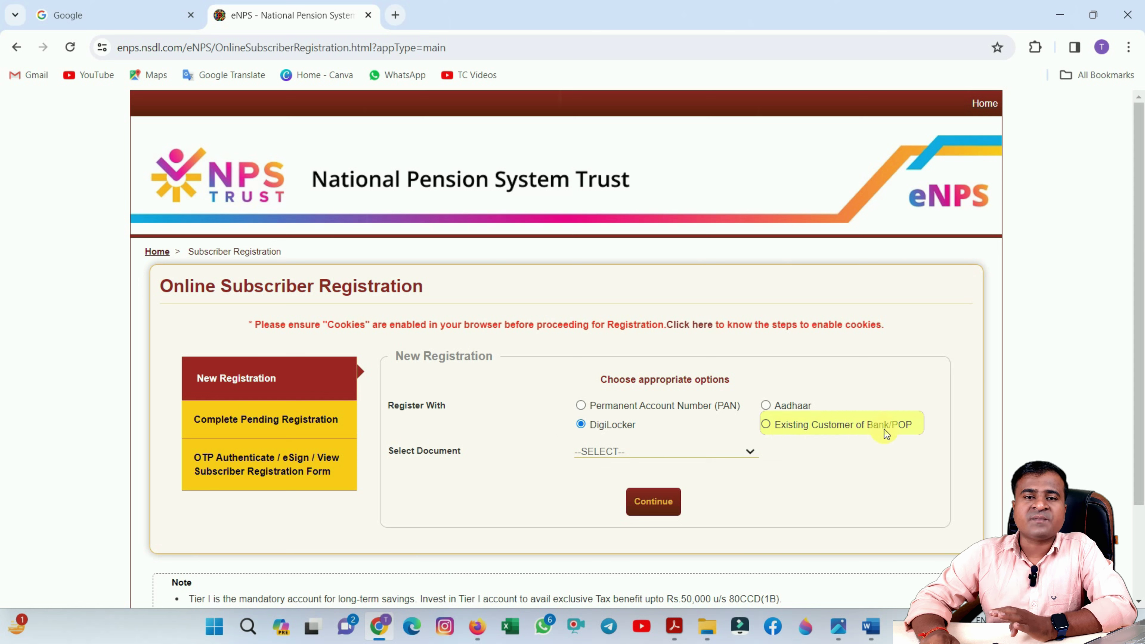
{"action": "left_click", "coordinate": [766, 406]}
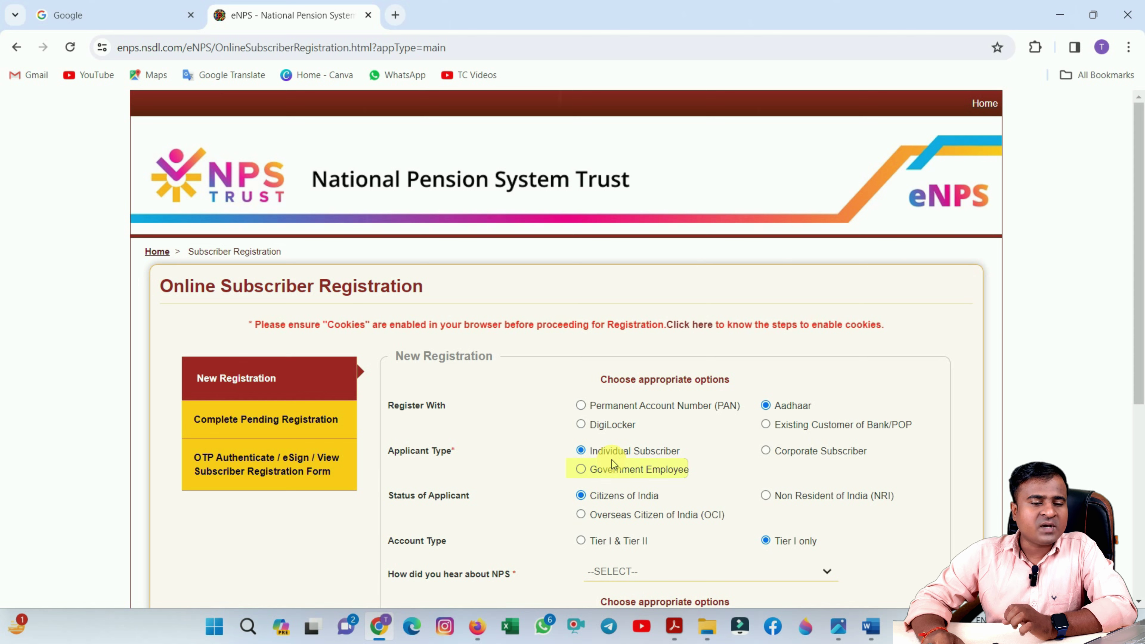
{"action": "left_click", "coordinate": [581, 469]}
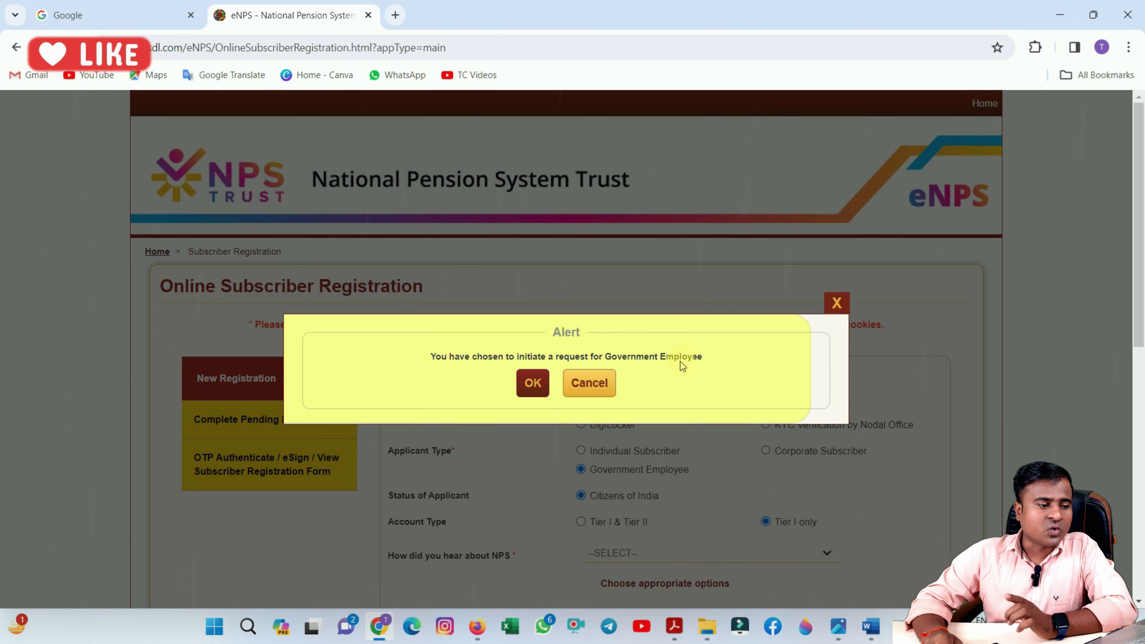
{"action": "left_click", "coordinate": [532, 384]}
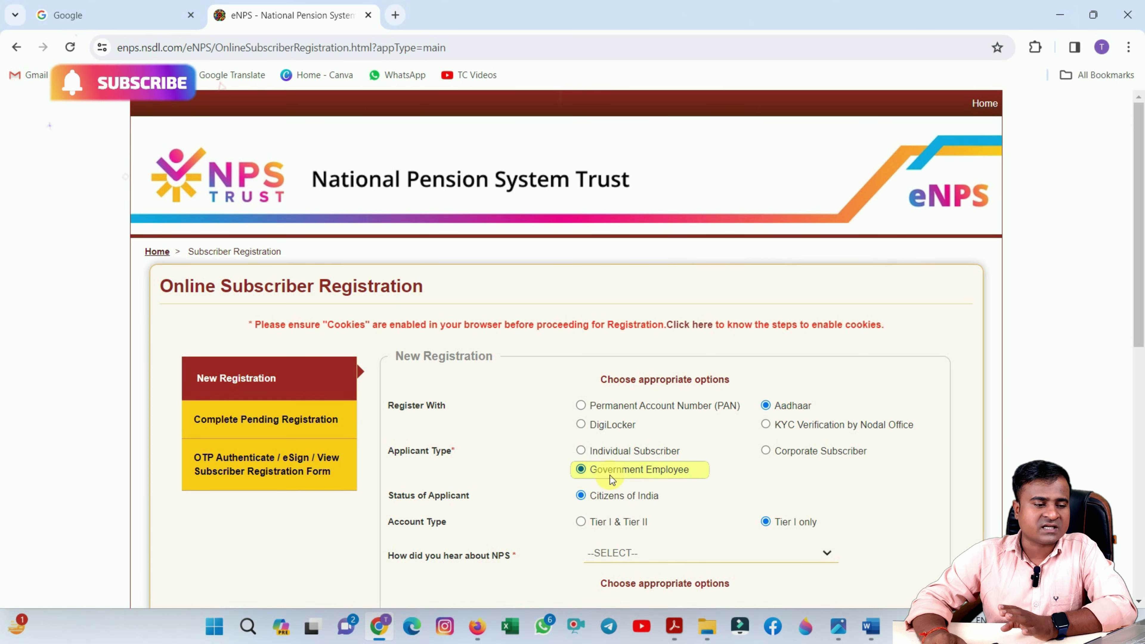
Check the applicant status and account type, and set How did you hear about NPS to EMPLOYER.
{"action": "scroll", "coordinate": [385, 432], "scroll_direction": "down", "scroll_amount": 2}
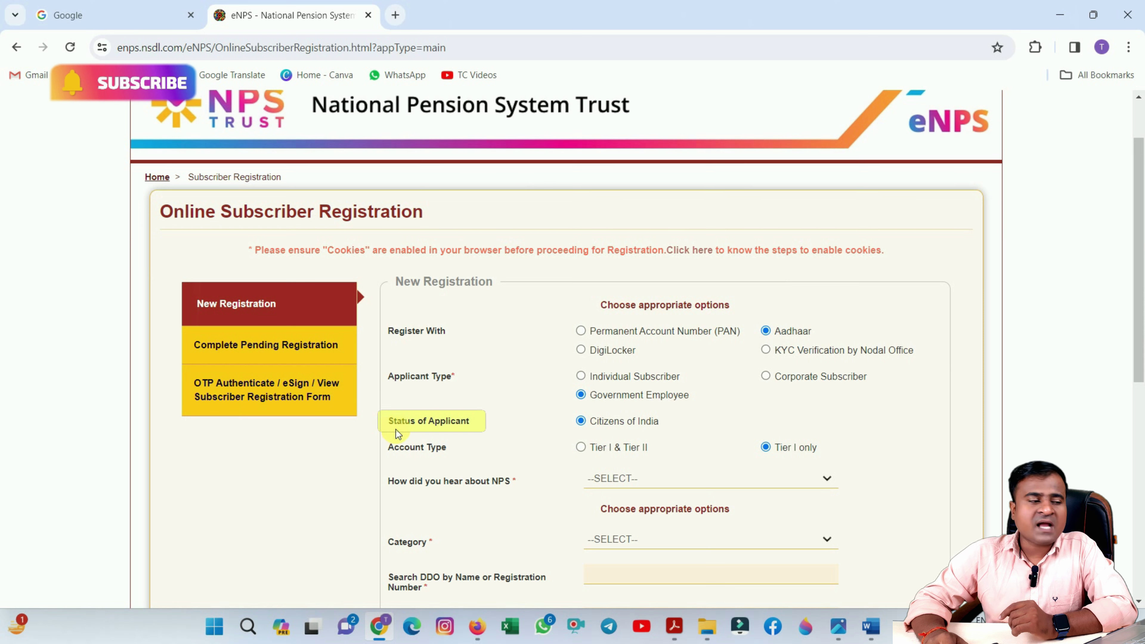
{"action": "left_click_drag", "start_coordinate": [388, 424], "coordinate": [650, 428]}
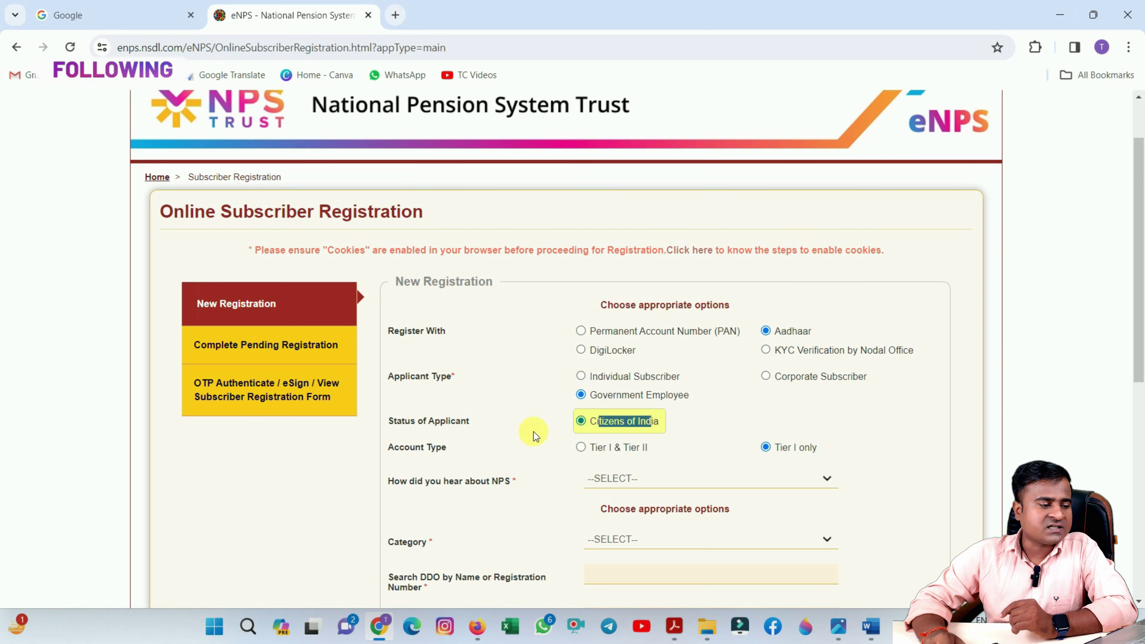
{"action": "left_click", "coordinate": [586, 438]}
{"action": "left_click_drag", "start_coordinate": [388, 449], "coordinate": [436, 449]}
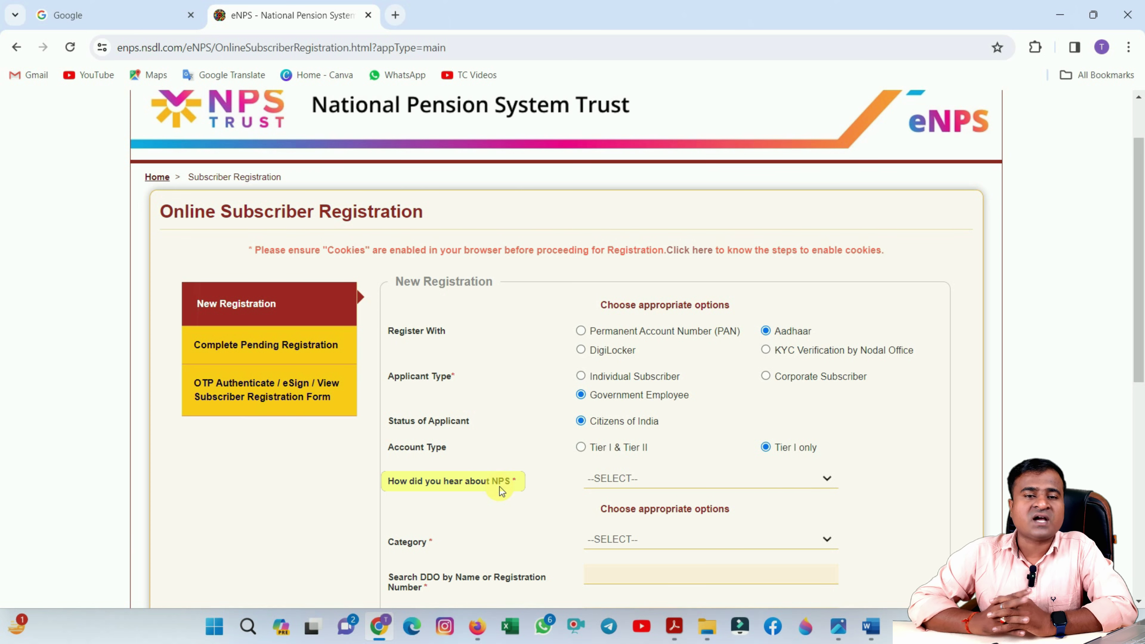
{"action": "left_click", "coordinate": [620, 487]}
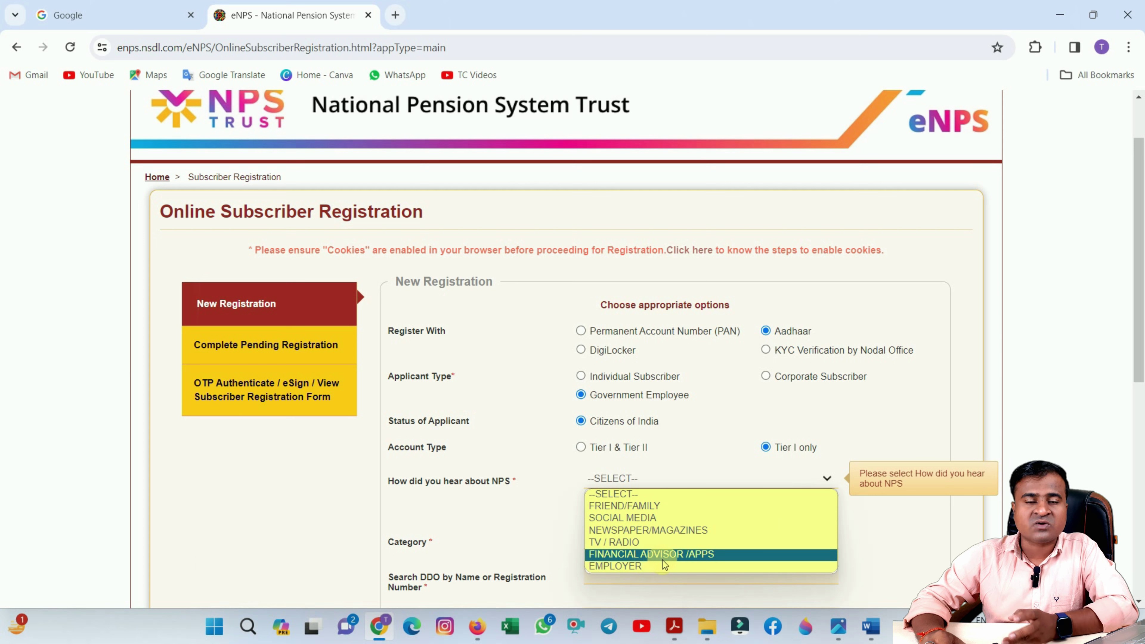
{"action": "left_click", "coordinate": [618, 567]}
Set the employment category to STATE GOVERNMENT and the state to BIHAR.
{"action": "scroll", "coordinate": [608, 546], "scroll_direction": "down", "scroll_amount": 3}
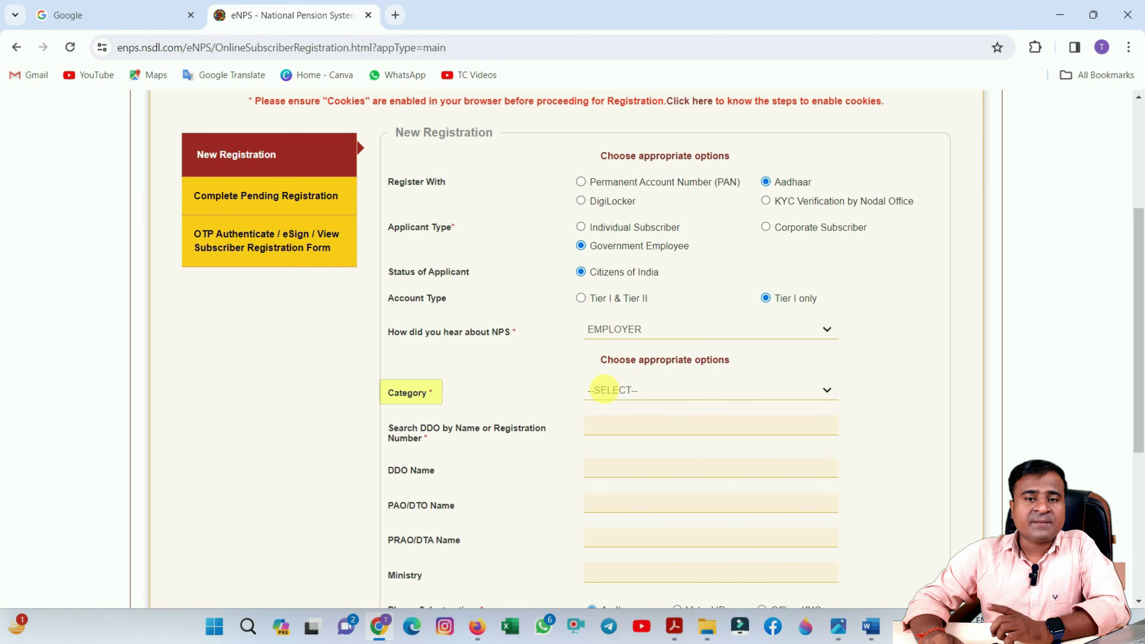
{"action": "left_click", "coordinate": [626, 393]}
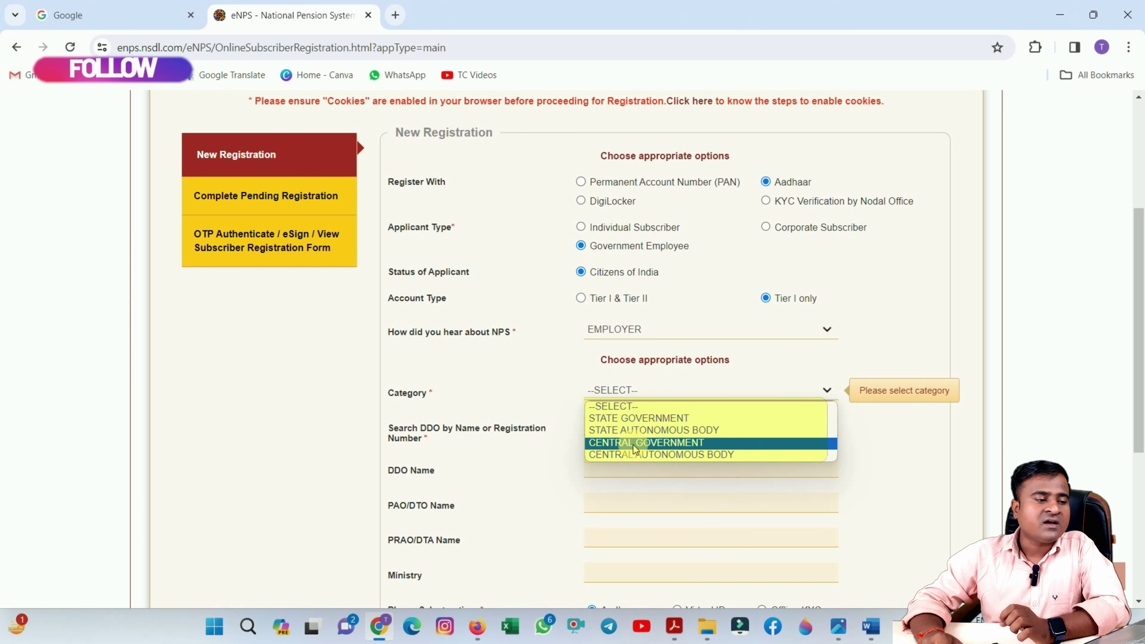
{"action": "left_click", "coordinate": [618, 425]}
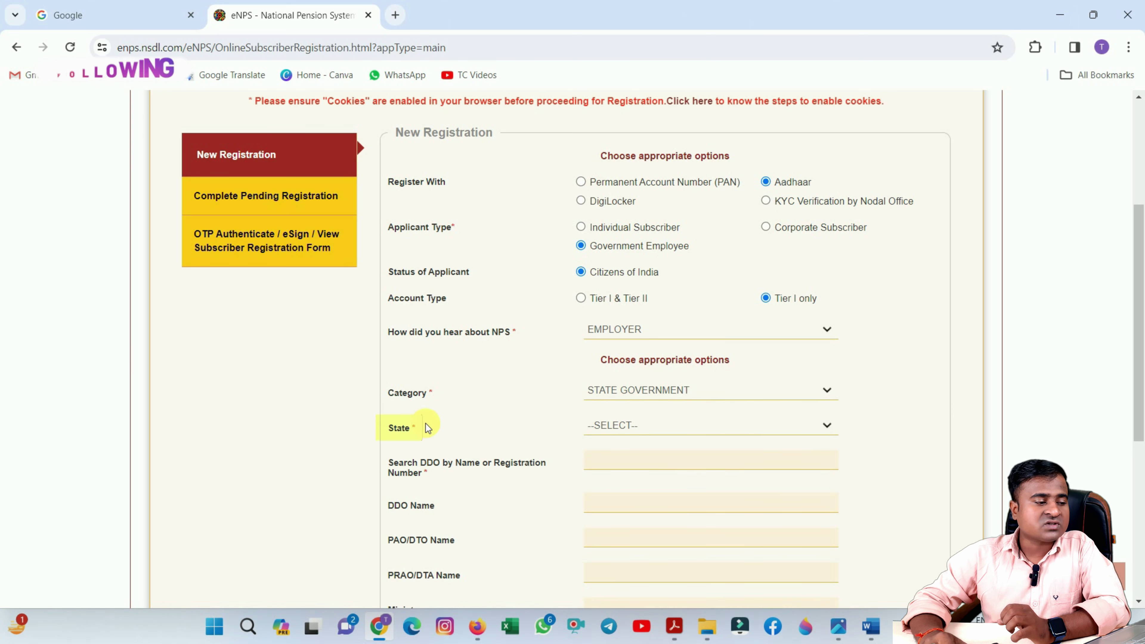
{"action": "left_click", "coordinate": [651, 431]}
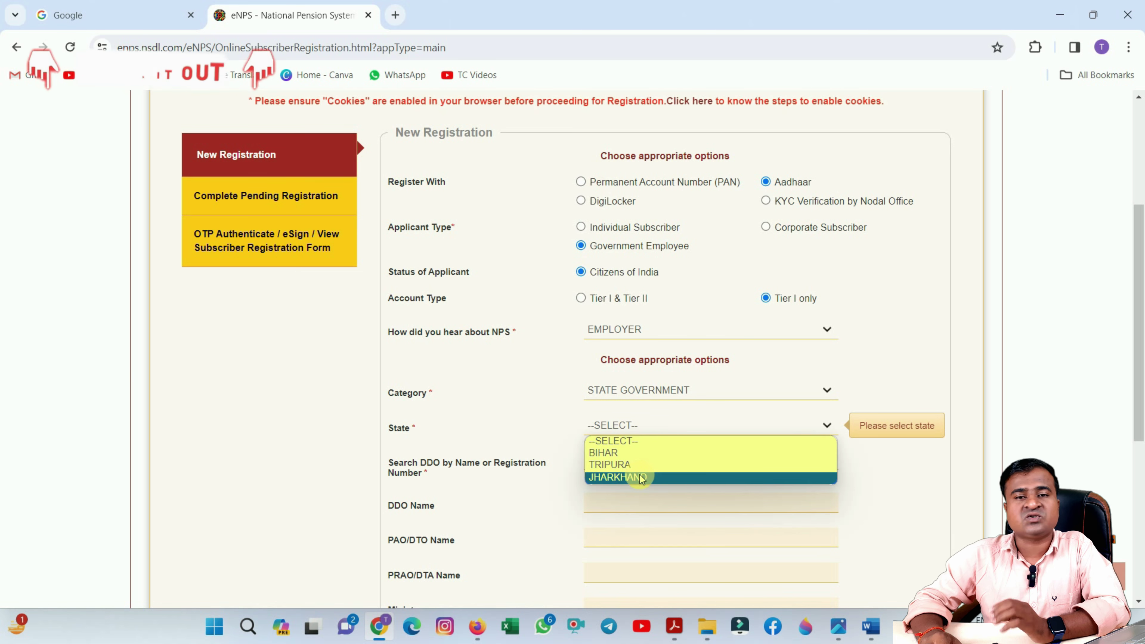
{"action": "left_click", "coordinate": [620, 455]}
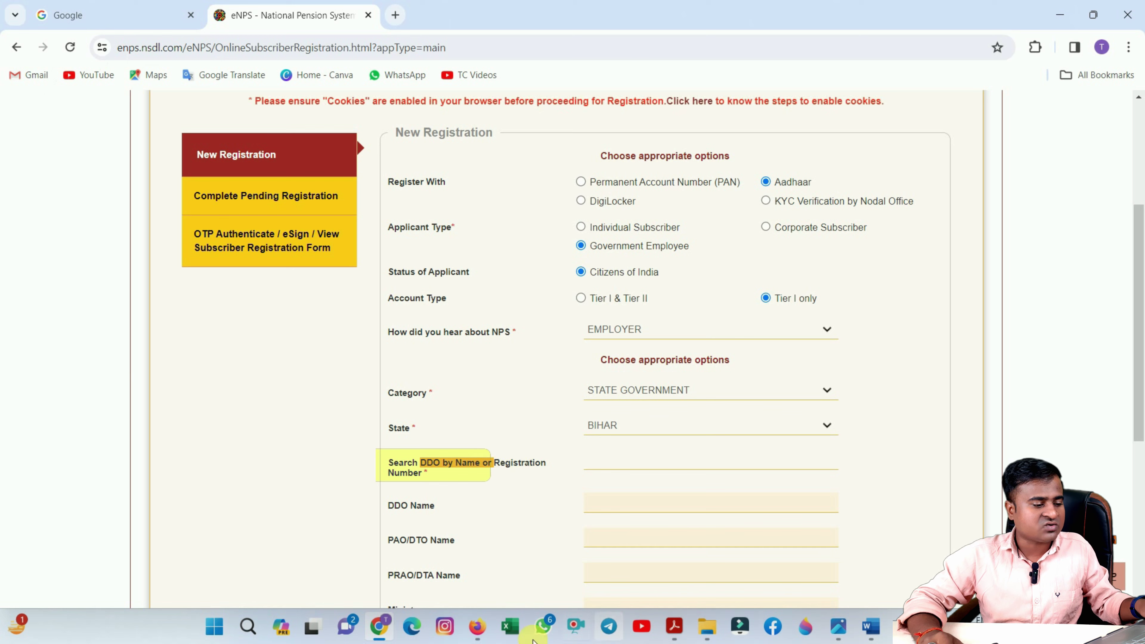
Switch to the Notification.jpeg image and read the NSDL DDO code and the documents required for E-NPS.
{"action": "left_click", "coordinate": [837, 627]}
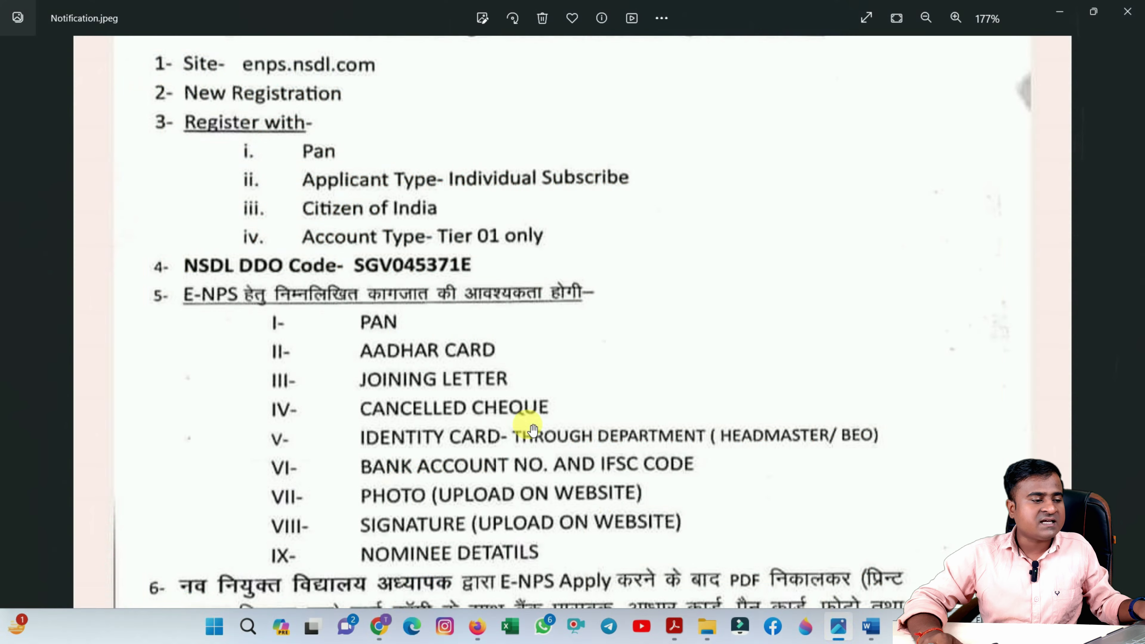
{"action": "scroll", "coordinate": [430, 361], "scroll_direction": "down", "scroll_amount": 1}
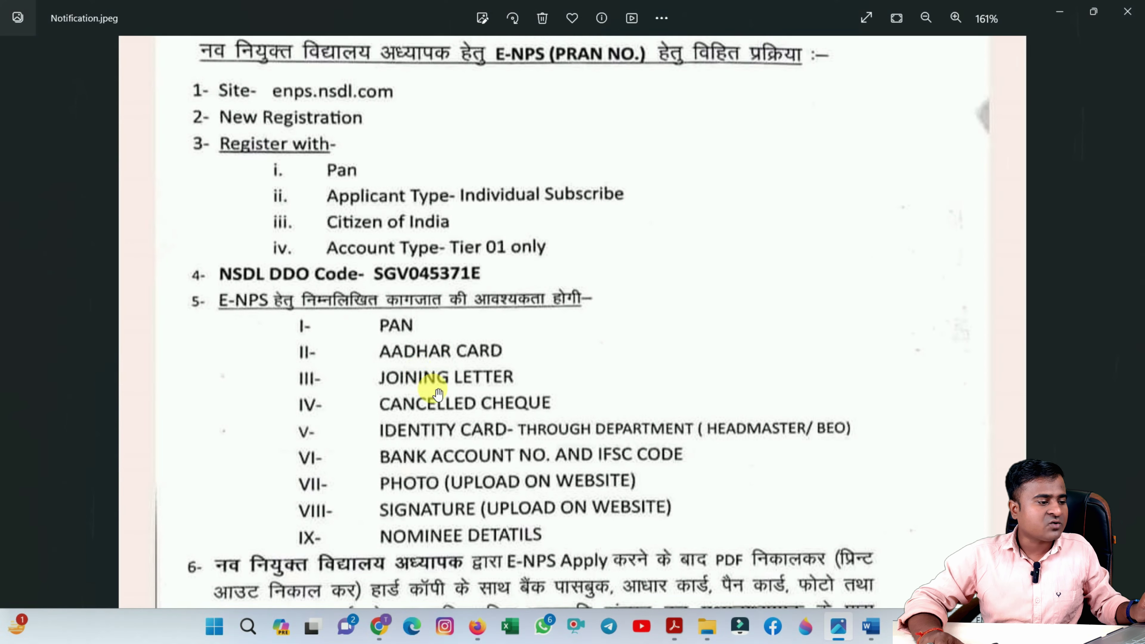
{"action": "scroll", "coordinate": [496, 449], "scroll_direction": "down", "scroll_amount": 4}
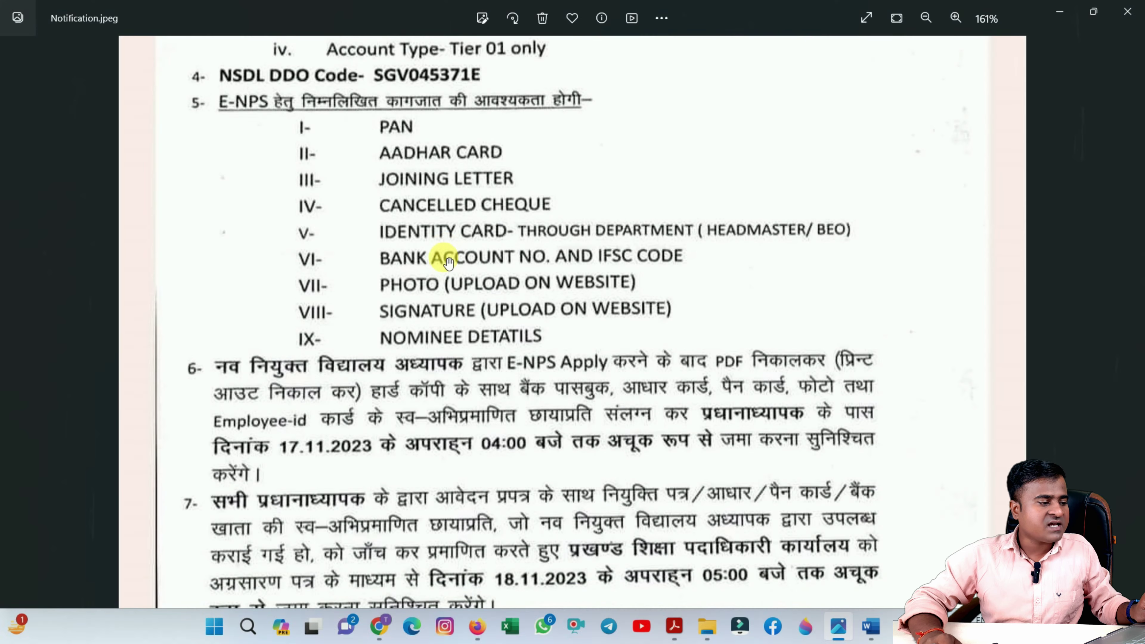
Review the E-NPS registration instructions and mark the NSDL DDO Code line in the notification.
{"action": "scroll", "coordinate": [415, 280], "scroll_direction": "up", "scroll_amount": 5}
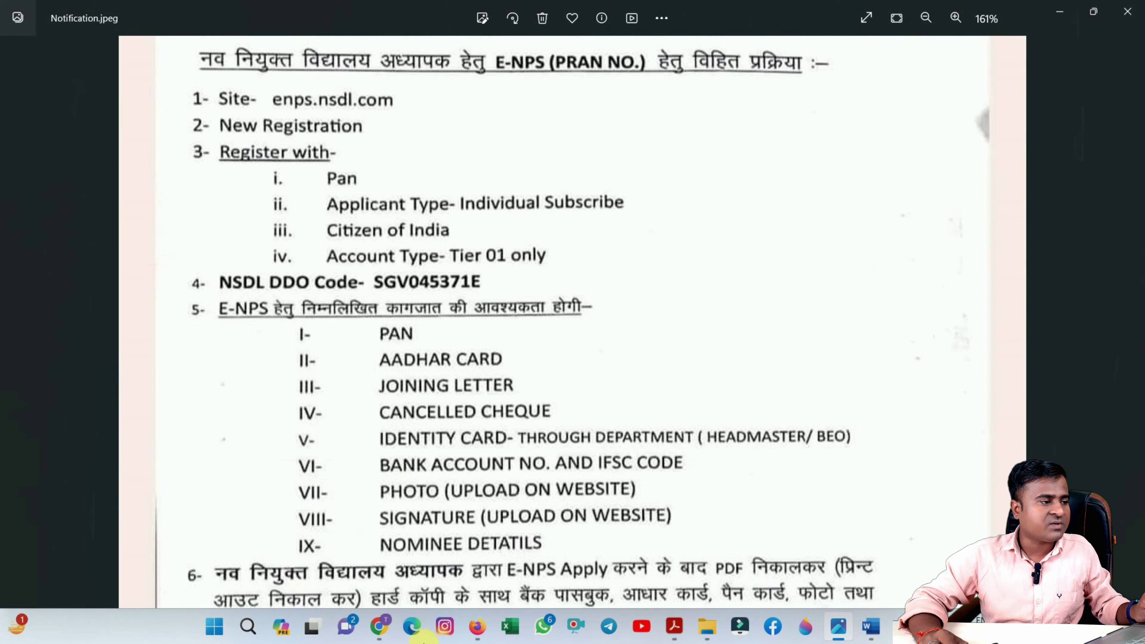
{"action": "mouse_move", "coordinate": [185, 283]}
{"action": "left_mouse_down"}
{"action": "mouse_move", "coordinate": [230, 302]}
{"action": "mouse_move", "coordinate": [311, 306]}
{"action": "mouse_move", "coordinate": [420, 291]}
{"action": "left_mouse_up"}
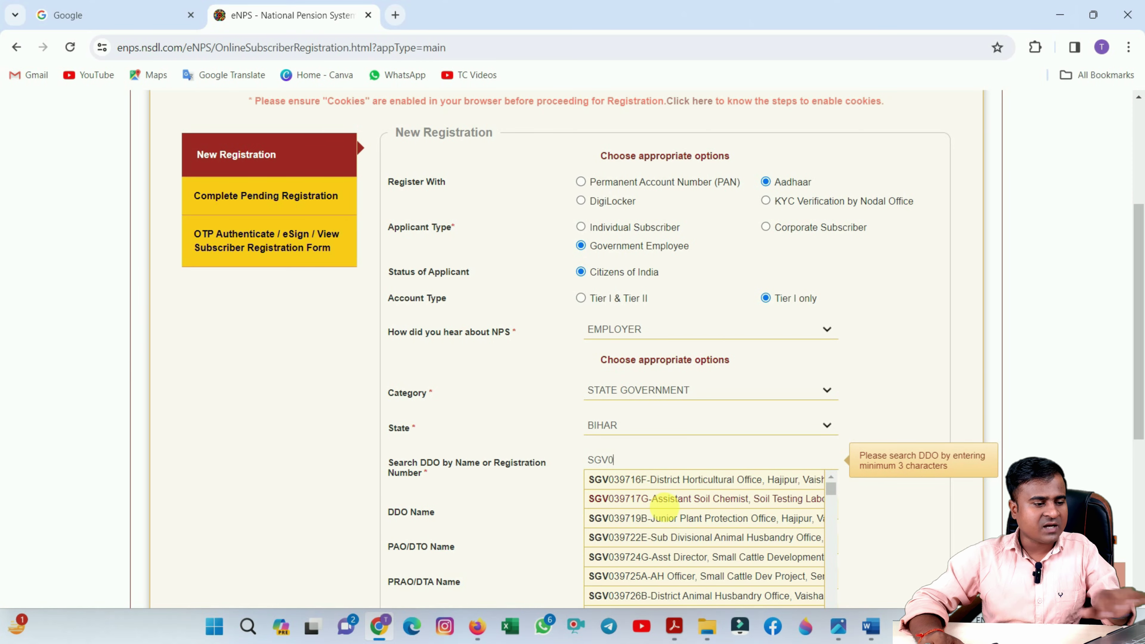
Return to the eNPS form, search the DDO list for SGV0 and choose SGV039744F-National Saving Office, Hajipur.
{"action": "type", "text": "0"}
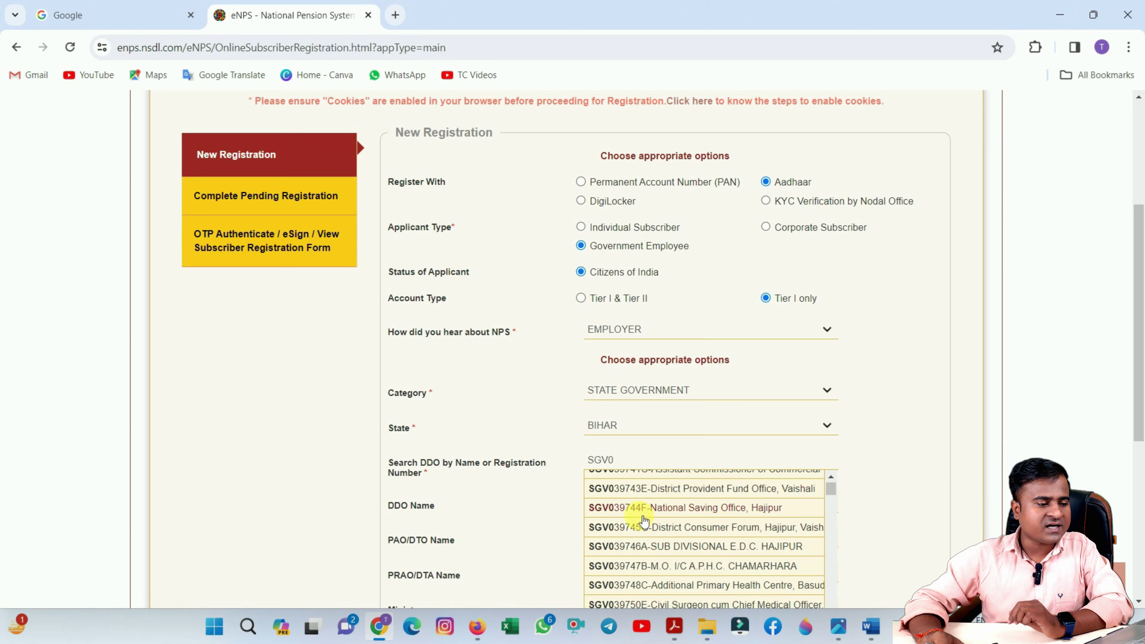
{"action": "left_click", "coordinate": [640, 514]}
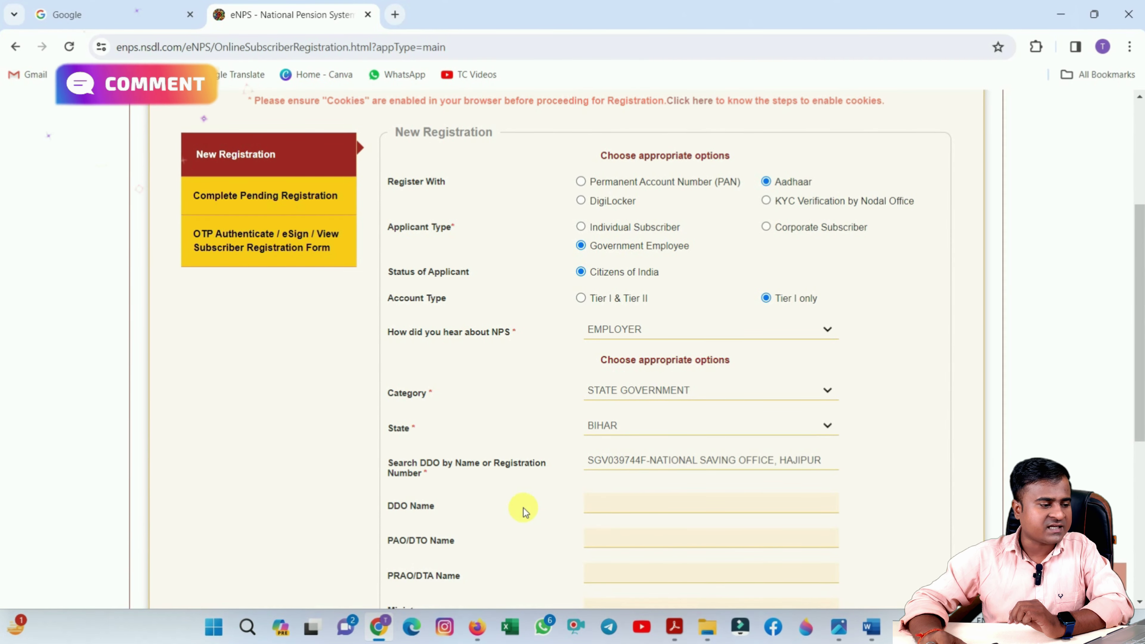
{"action": "scroll", "coordinate": [686, 505], "scroll_direction": "down", "scroll_amount": 1}
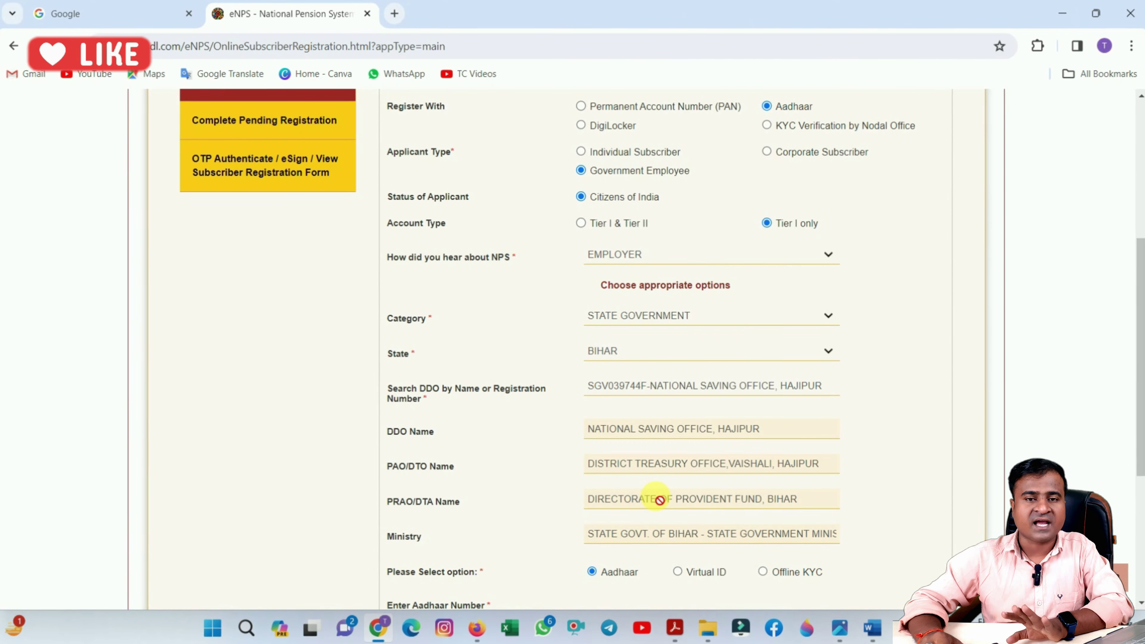
{"action": "scroll", "coordinate": [656, 469], "scroll_direction": "up", "scroll_amount": 1}
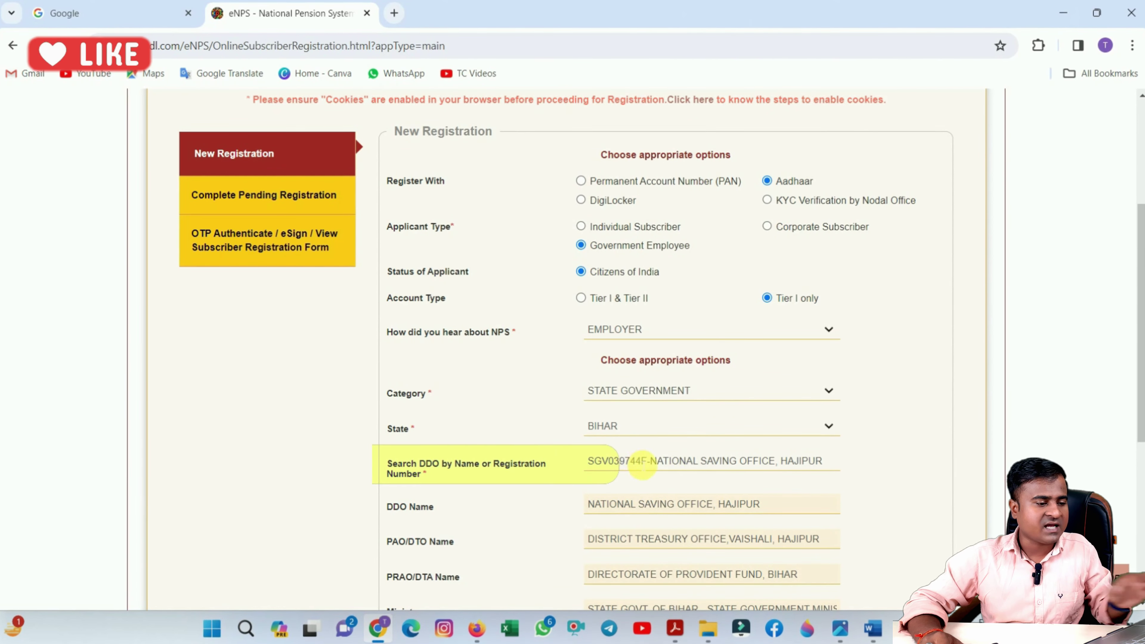
Replace the DDO search entry with SGV045371 and choose SGV045371E-DSE OFFICE GPJ.
{"action": "left_click", "coordinate": [635, 461]}
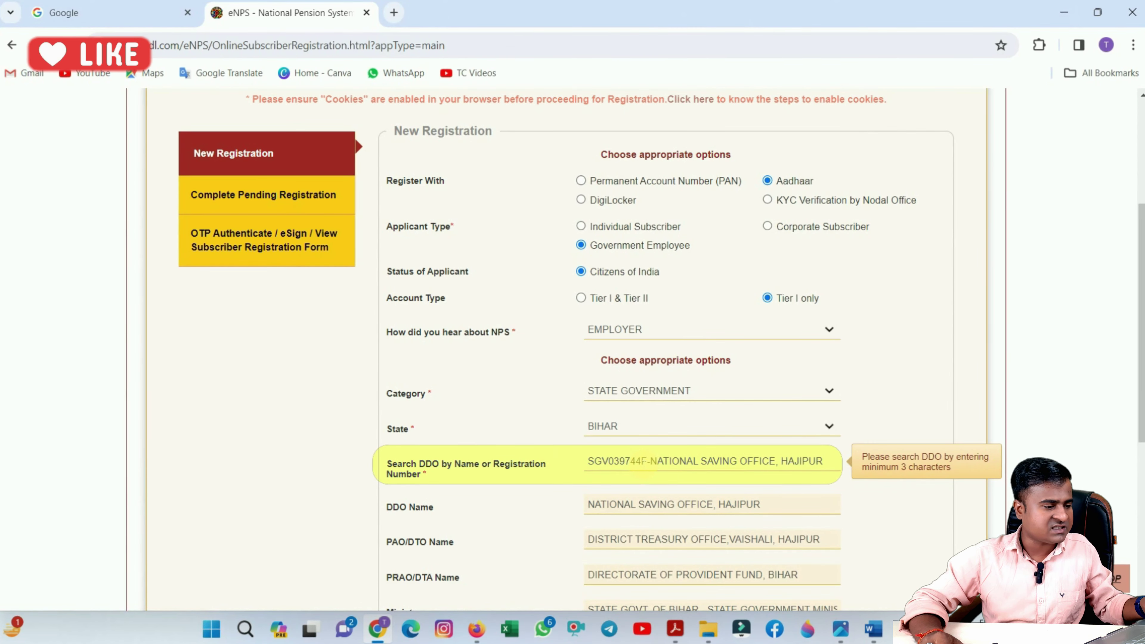
{"action": "key", "text": "ctrl+a"}
{"action": "type", "text": "SGV045371"}
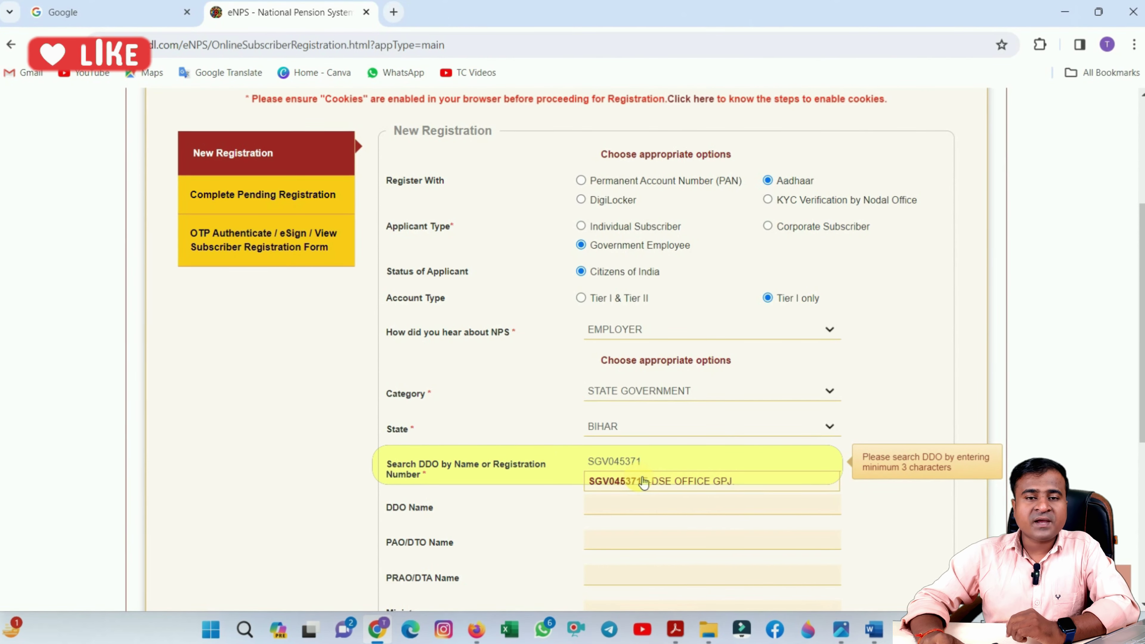
{"action": "left_click", "coordinate": [644, 482]}
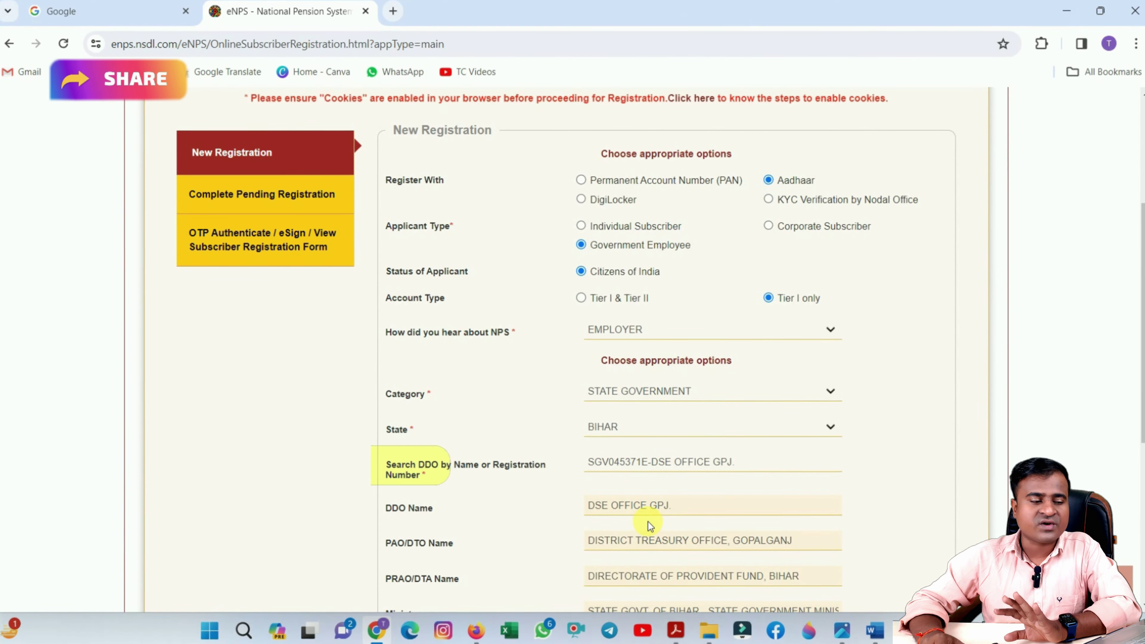
Try the Virtual ID and Offline KYC options to see what each requires, and switch the selection back to Aadhaar.
{"action": "scroll", "coordinate": [648, 522], "scroll_direction": "down", "scroll_amount": 3}
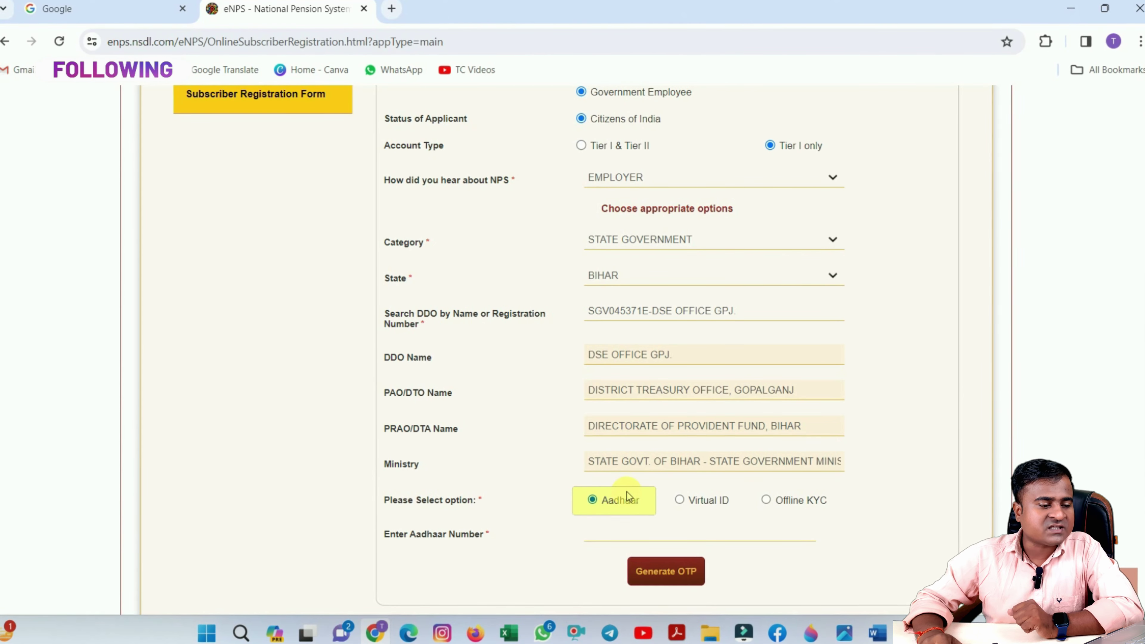
{"action": "left_click", "coordinate": [681, 502]}
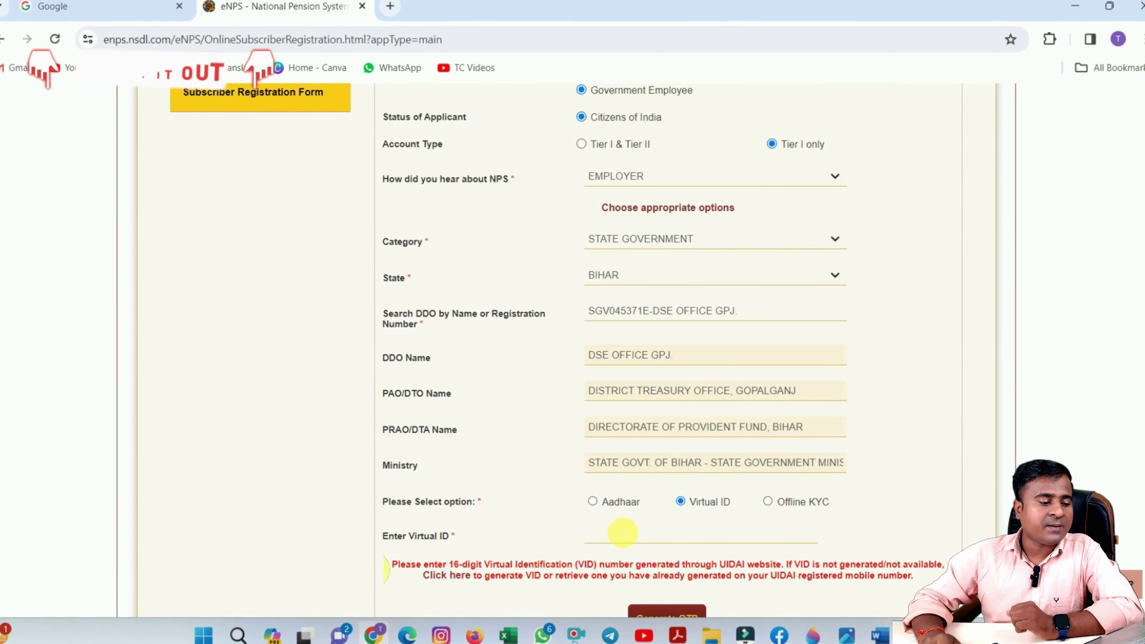
{"action": "left_click_drag", "start_coordinate": [454, 565], "coordinate": [510, 567]}
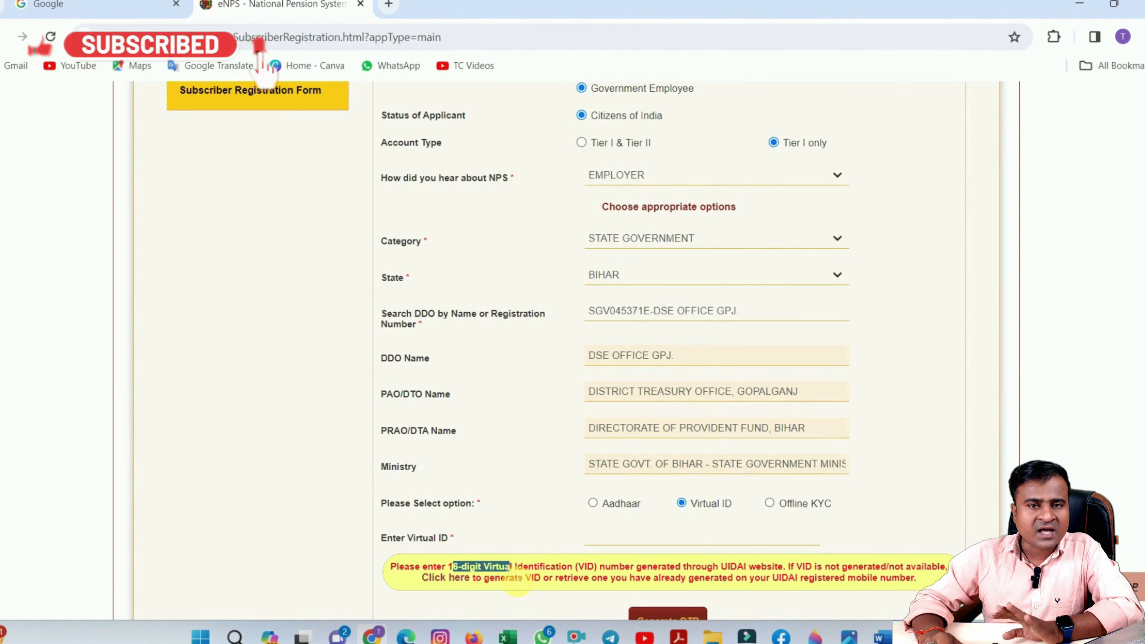
{"action": "left_click", "coordinate": [673, 545]}
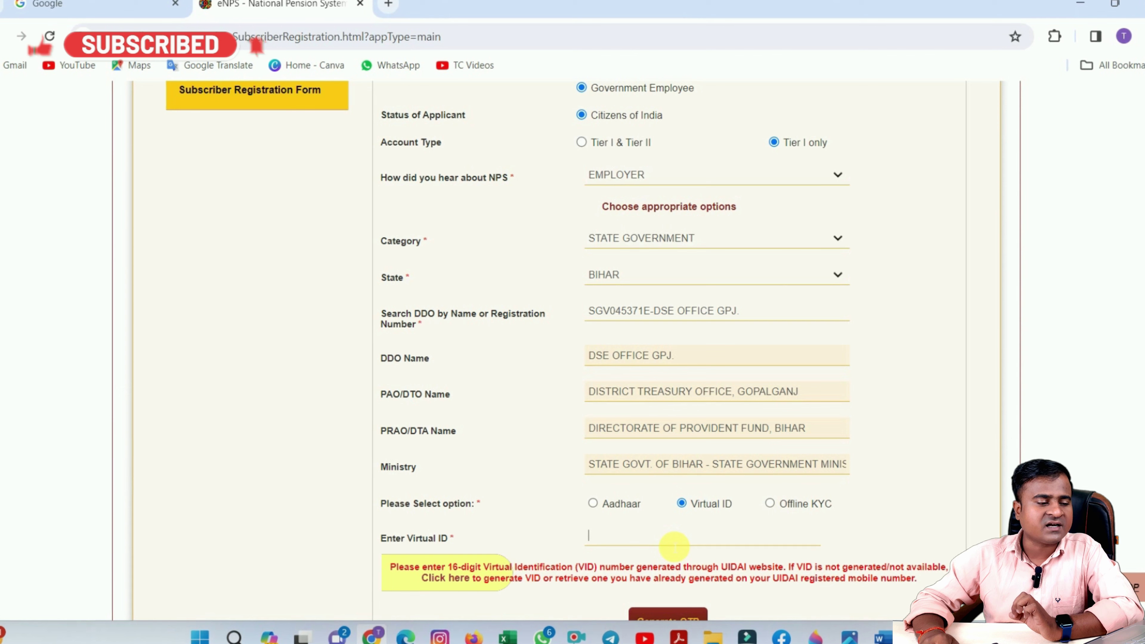
{"action": "left_click", "coordinate": [771, 505]}
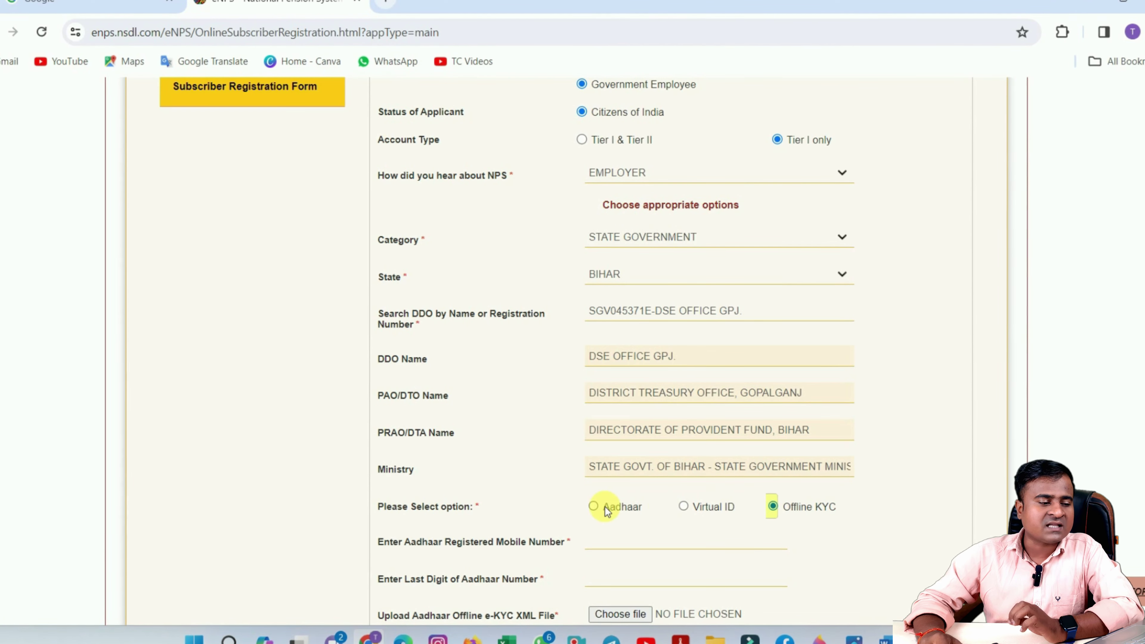
{"action": "left_click", "coordinate": [593, 507]}
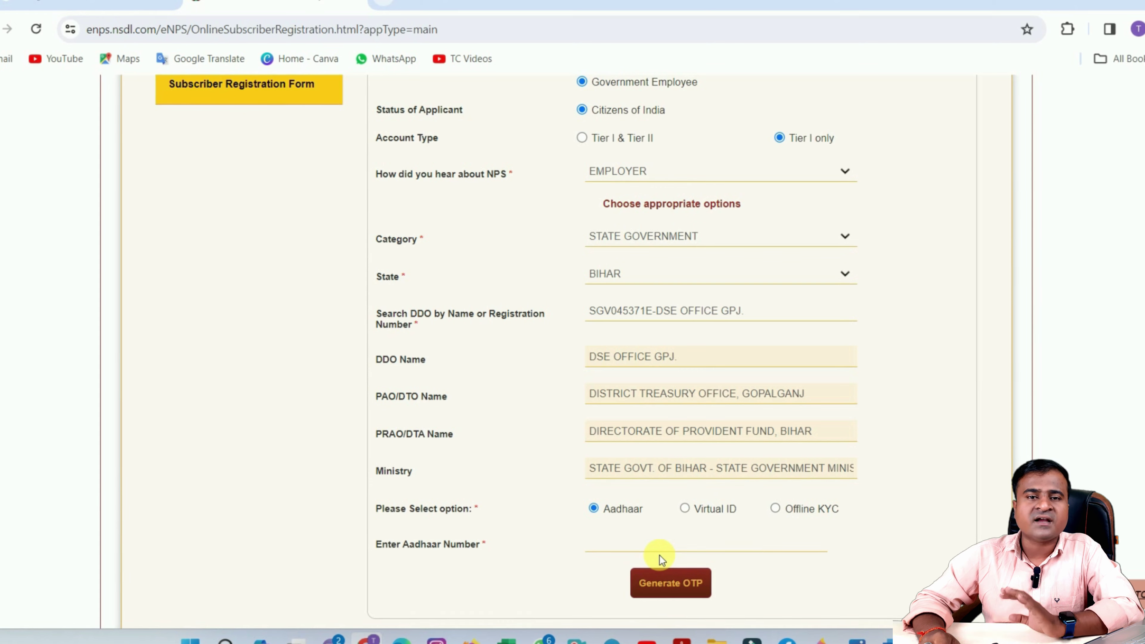
Enter the applicant's Aadhaar number and request an OTP for it.
{"action": "left_click", "coordinate": [620, 546]}
{"action": "key", "text": "ctrl+v"}
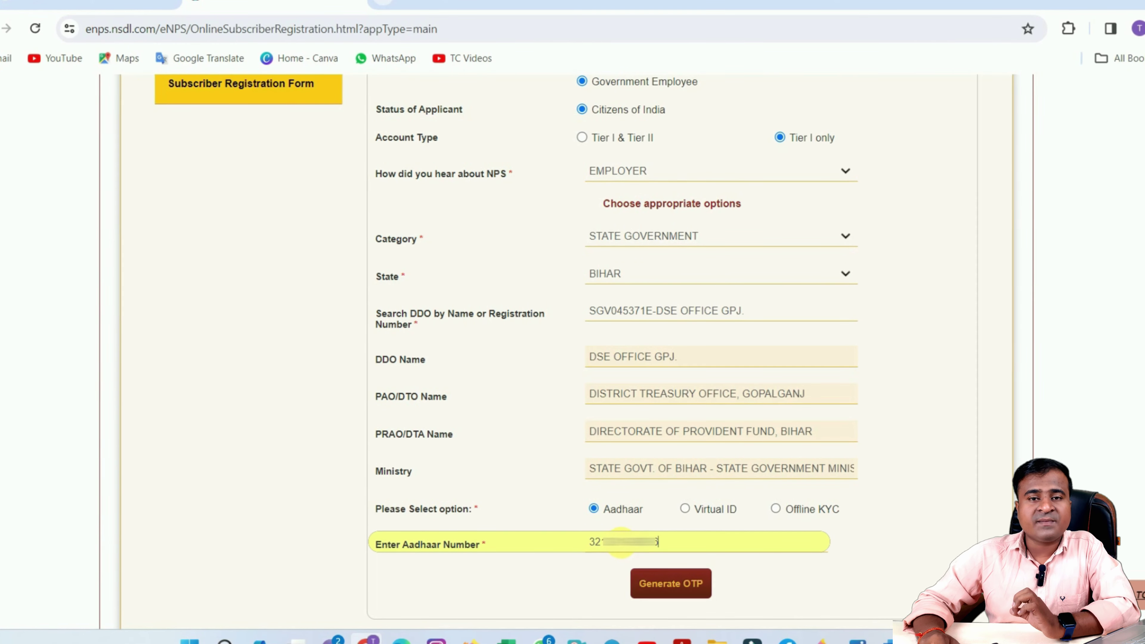
{"action": "left_click_drag", "start_coordinate": [431, 546], "coordinate": [464, 545]}
{"action": "left_click", "coordinate": [670, 585]}
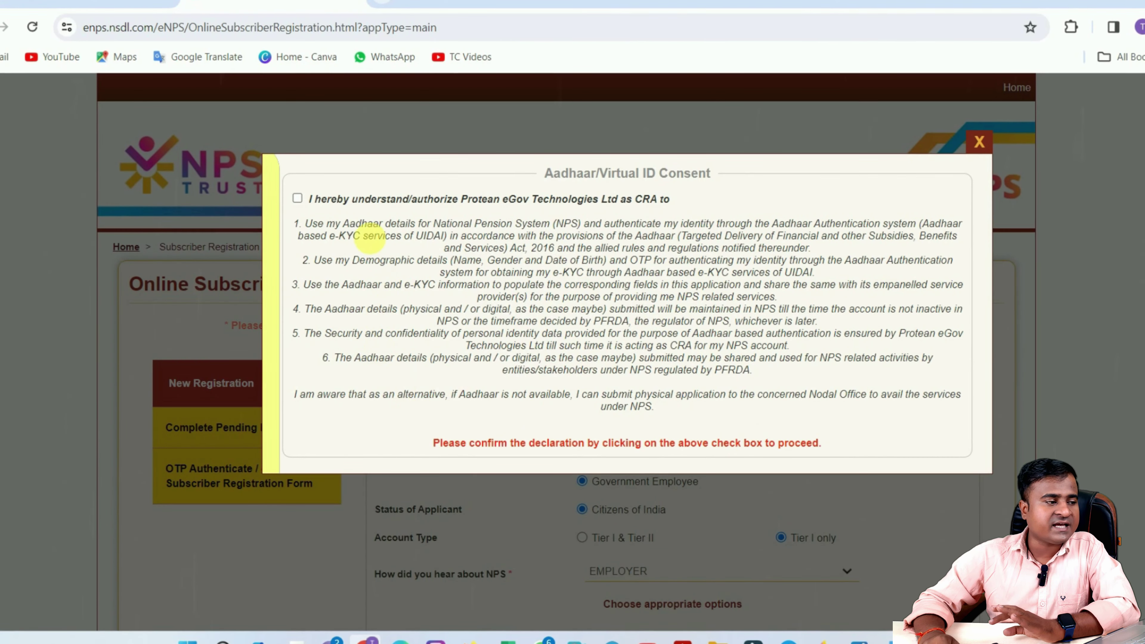
Authorize Protean eGov Technologies Ltd as CRA in the Aadhaar/Virtual ID Consent and continue.
{"action": "left_click", "coordinate": [297, 199]}
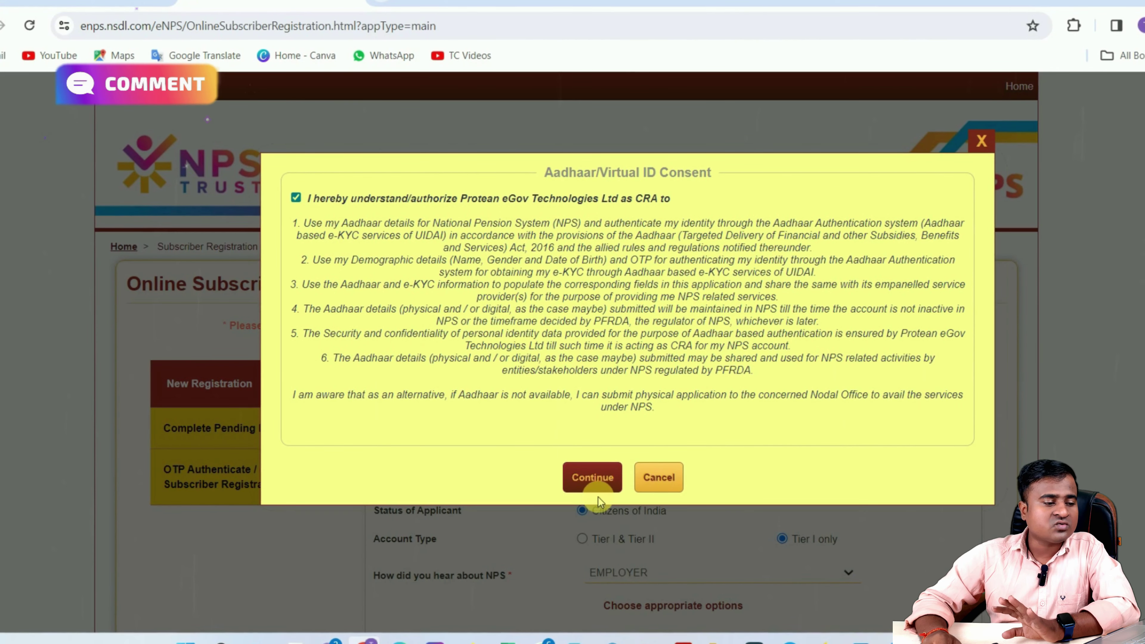
{"action": "left_click", "coordinate": [594, 481]}
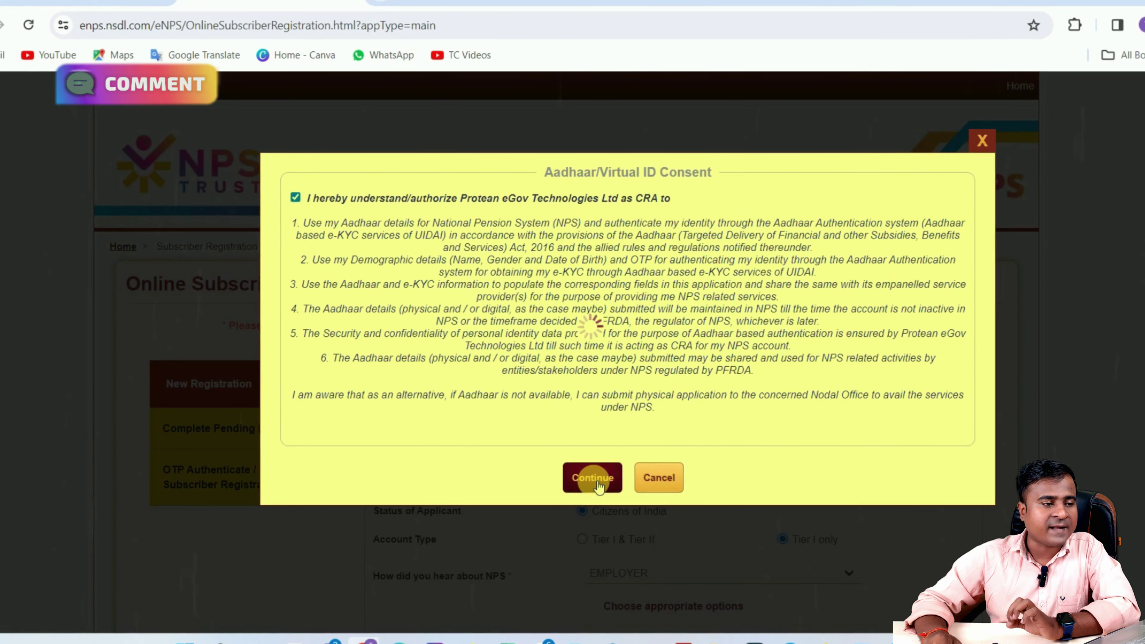
{"action": "left_click", "coordinate": [594, 484]}
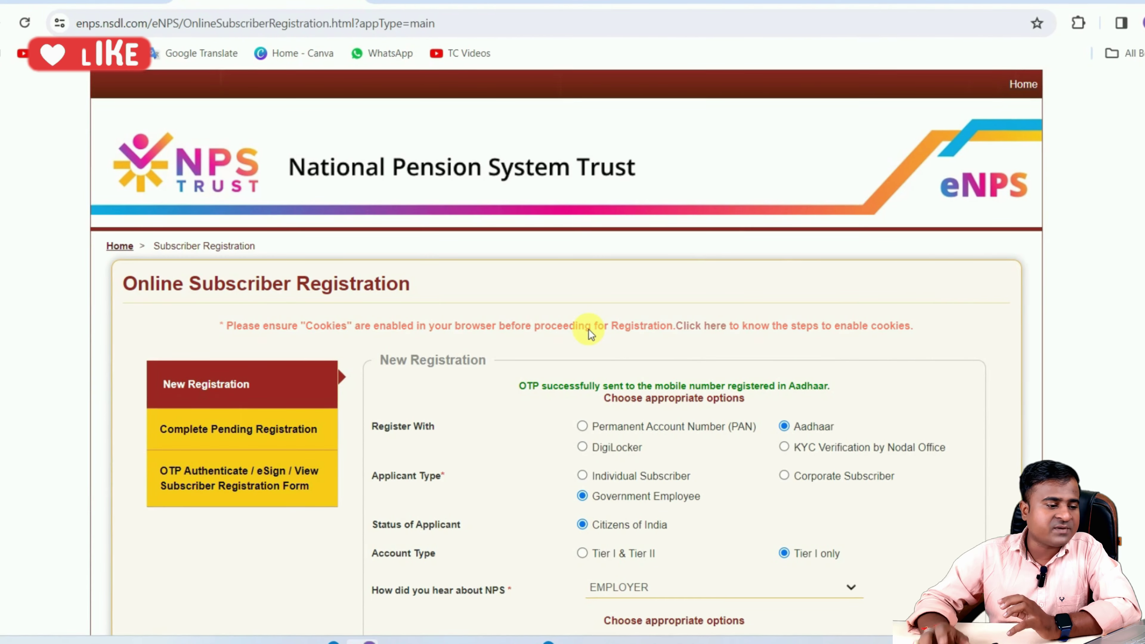
Enter the Aadhaar OTP in the registration form and continue to the subscriber's core details.
{"action": "scroll", "coordinate": [717, 467], "scroll_direction": "down", "scroll_amount": 6}
{"action": "scroll", "coordinate": [716, 472], "scroll_direction": "down", "scroll_amount": 6}
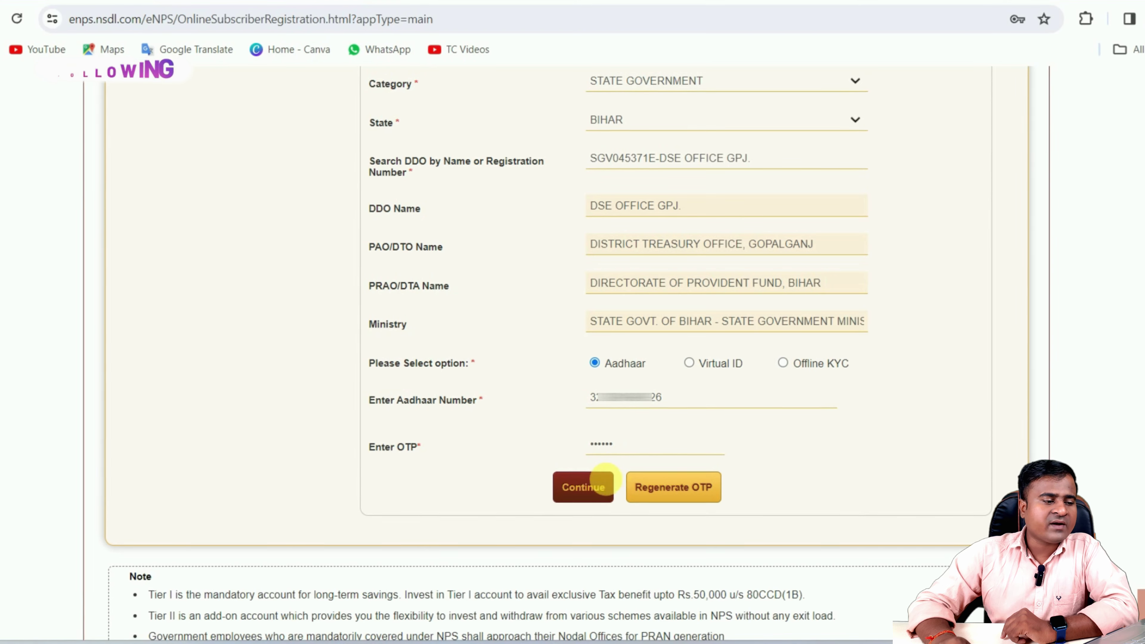
{"action": "left_click", "coordinate": [586, 486]}
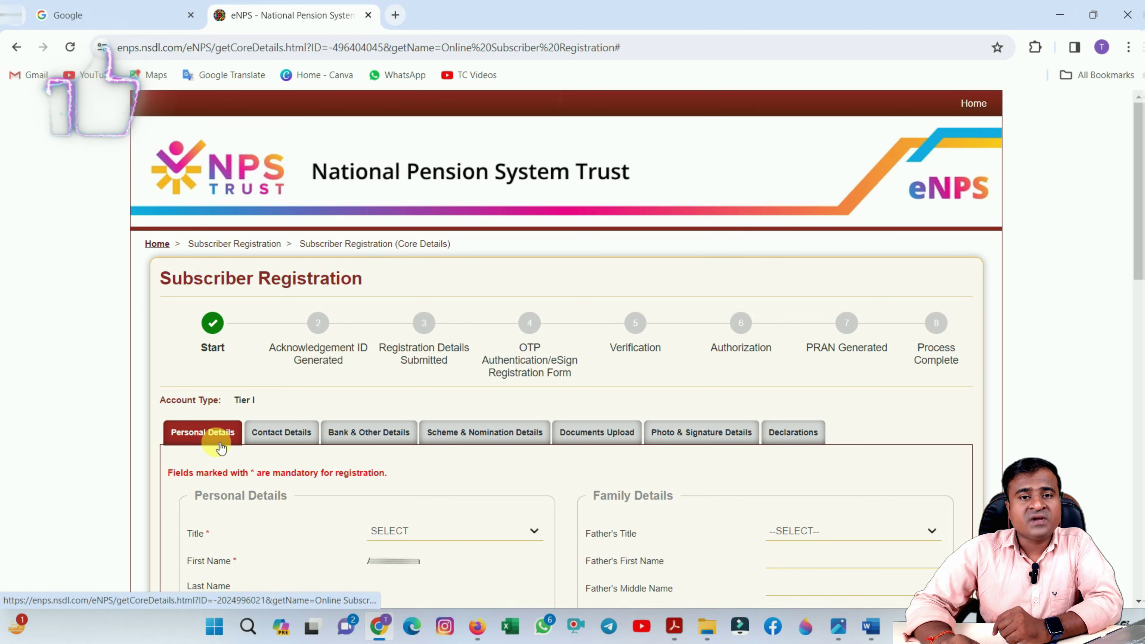
Set the subscriber's title to KUMARI and Applicant is Orphan to NO in Personal Details.
{"action": "scroll", "coordinate": [230, 465], "scroll_direction": "down", "scroll_amount": 2}
{"action": "scroll", "coordinate": [234, 469], "scroll_direction": "down", "scroll_amount": 4}
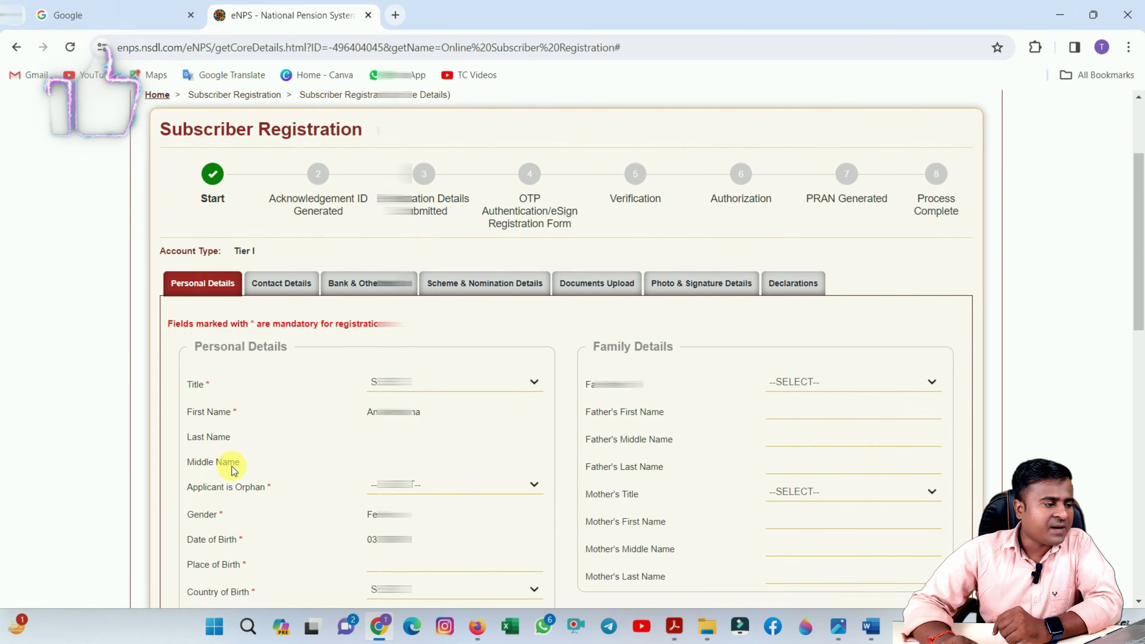
{"action": "left_click", "coordinate": [402, 311]}
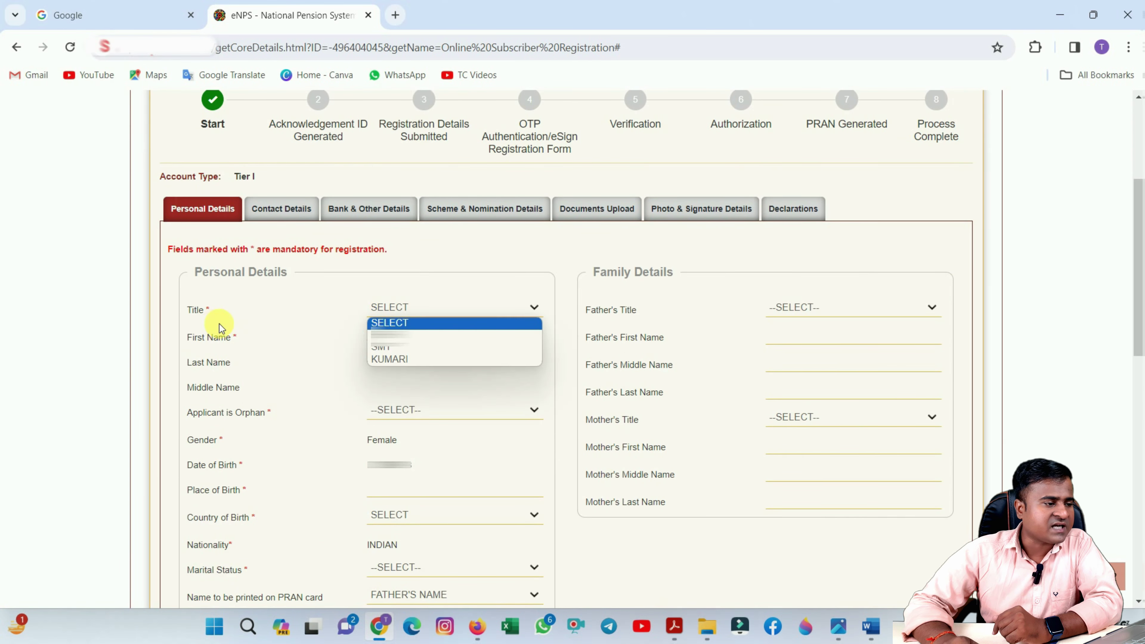
{"action": "left_click", "coordinate": [401, 360]}
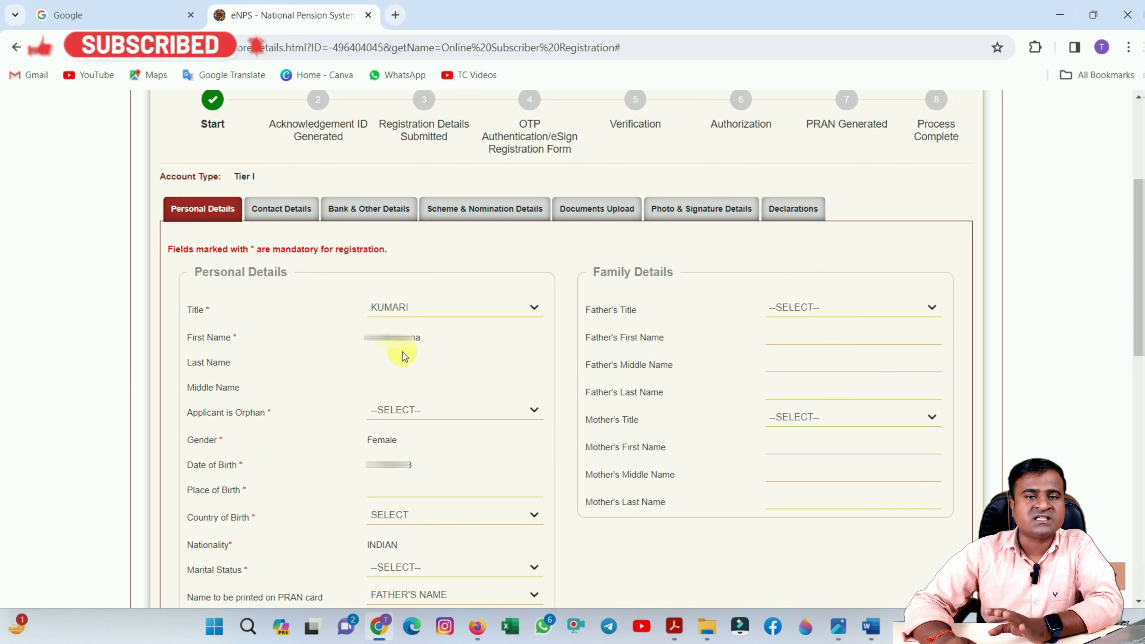
{"action": "scroll", "coordinate": [401, 352], "scroll_direction": "down", "scroll_amount": 2}
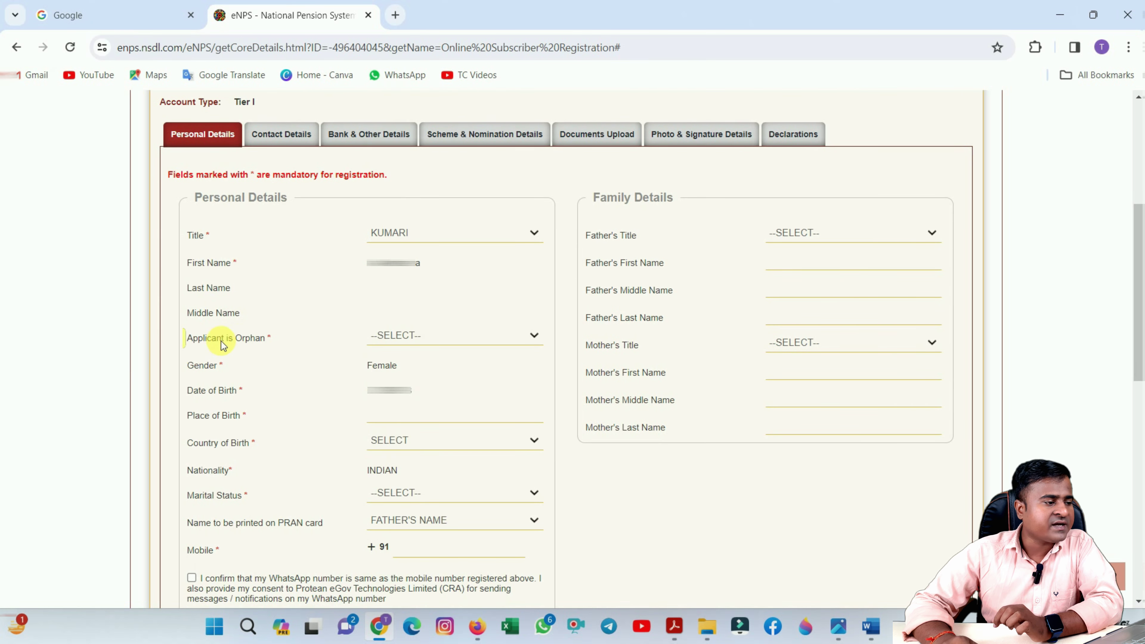
{"action": "left_click", "coordinate": [405, 342]}
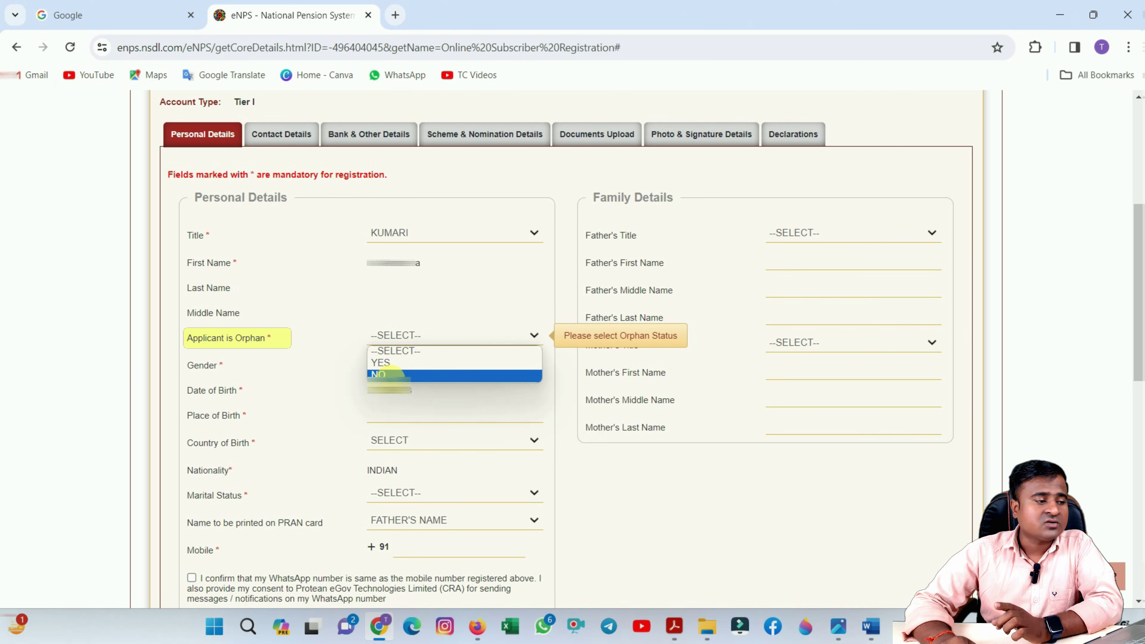
{"action": "left_click", "coordinate": [378, 374]}
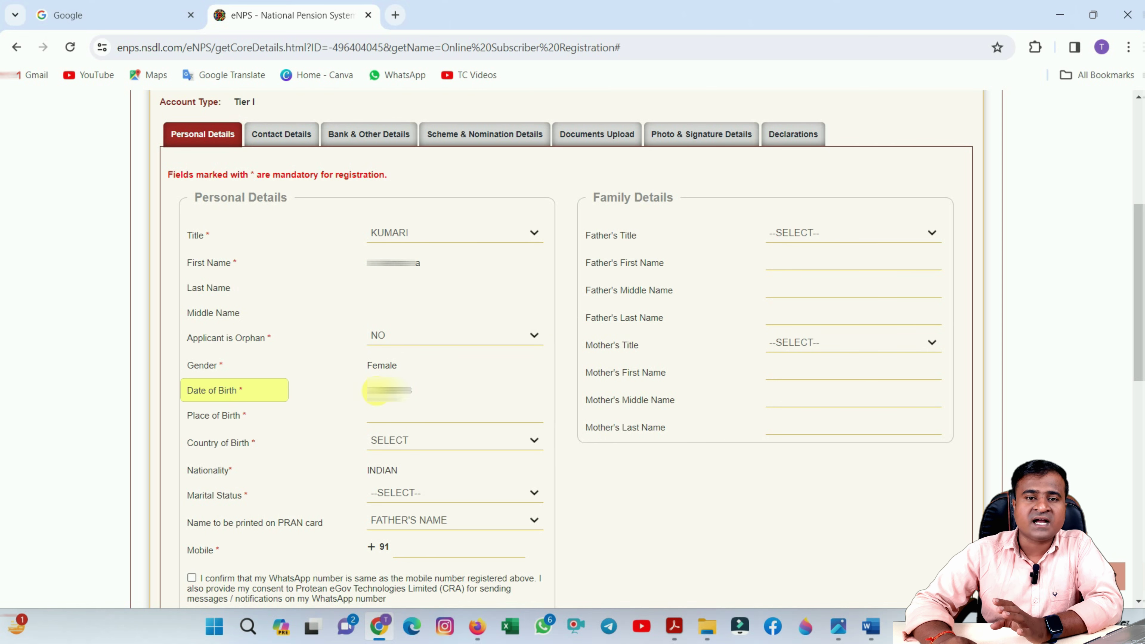
Set the subscriber's country of birth to INDIA.
{"action": "scroll", "coordinate": [376, 390], "scroll_direction": "down", "scroll_amount": 2}
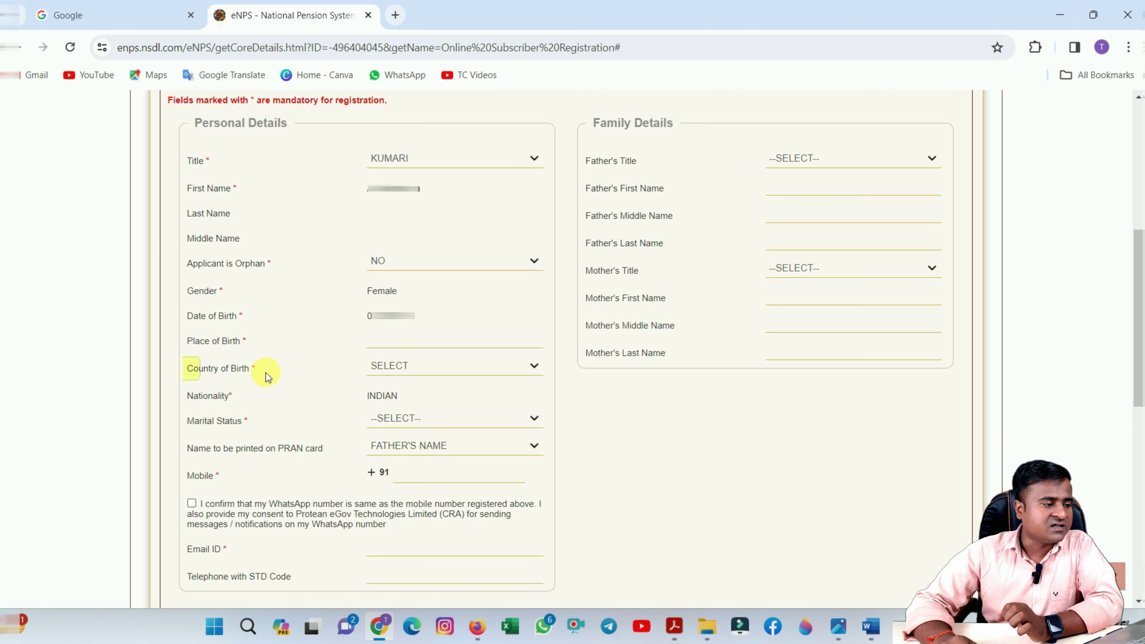
{"action": "left_click", "coordinate": [398, 368]}
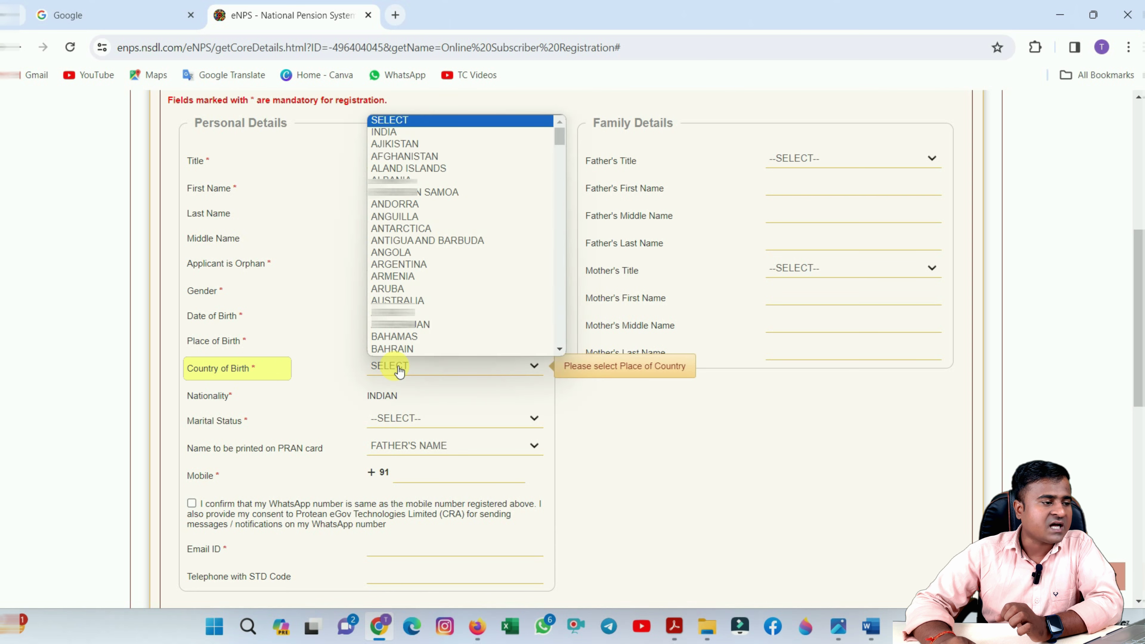
{"action": "left_click", "coordinate": [401, 132]}
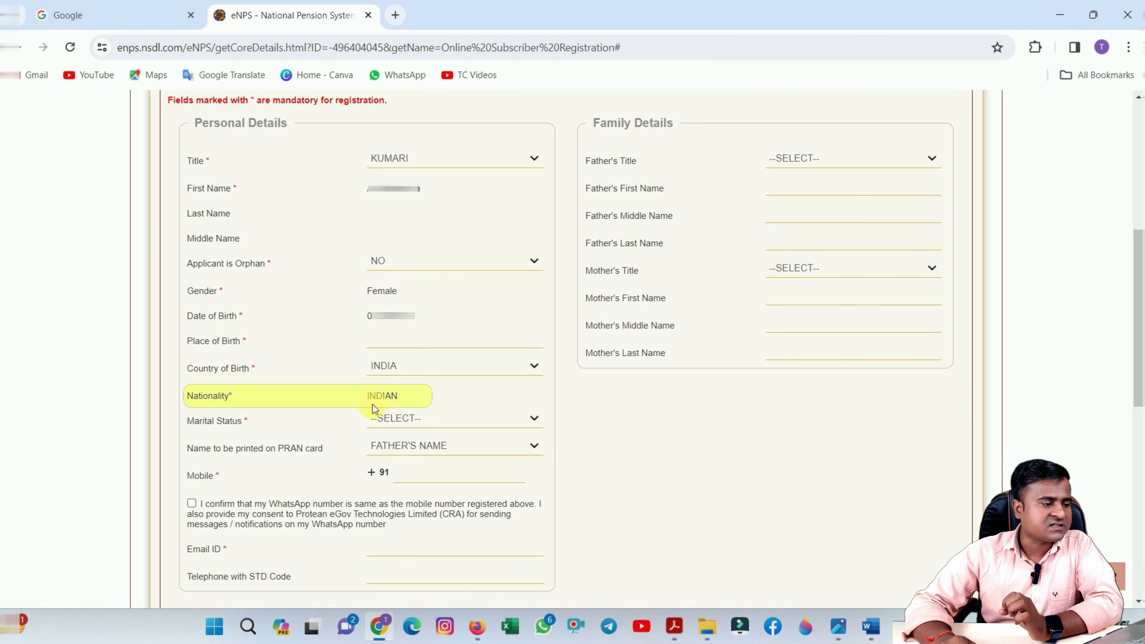
Set the marital status to UNMARRIED and the name to be printed on the PRAN card to MOTHER'S NAME.
{"action": "left_click", "coordinate": [432, 422]}
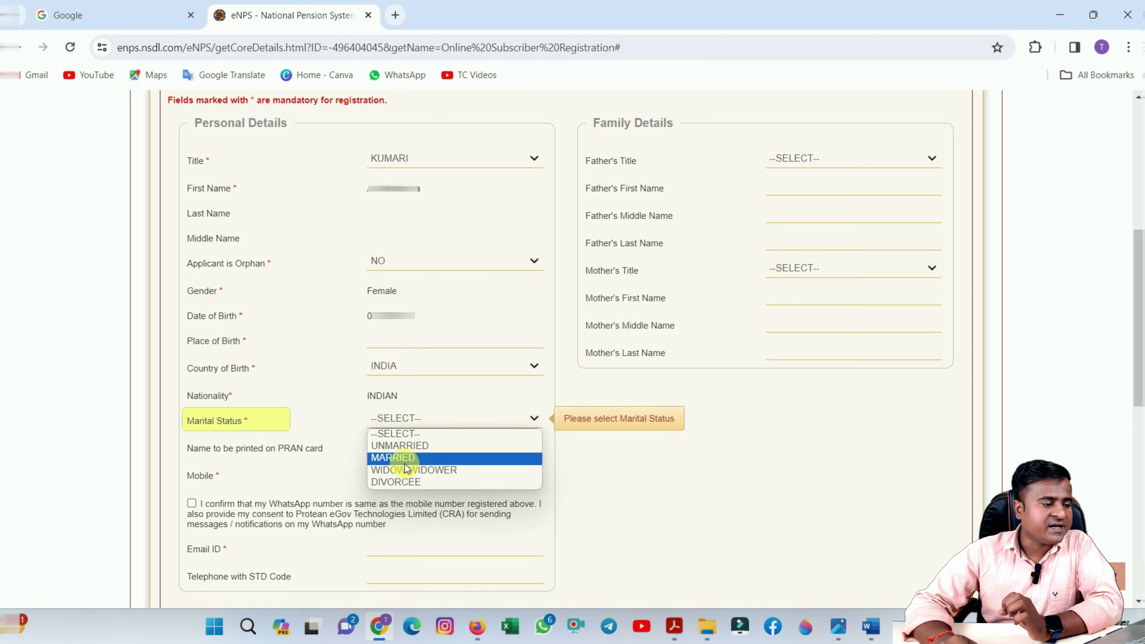
{"action": "left_click", "coordinate": [398, 446]}
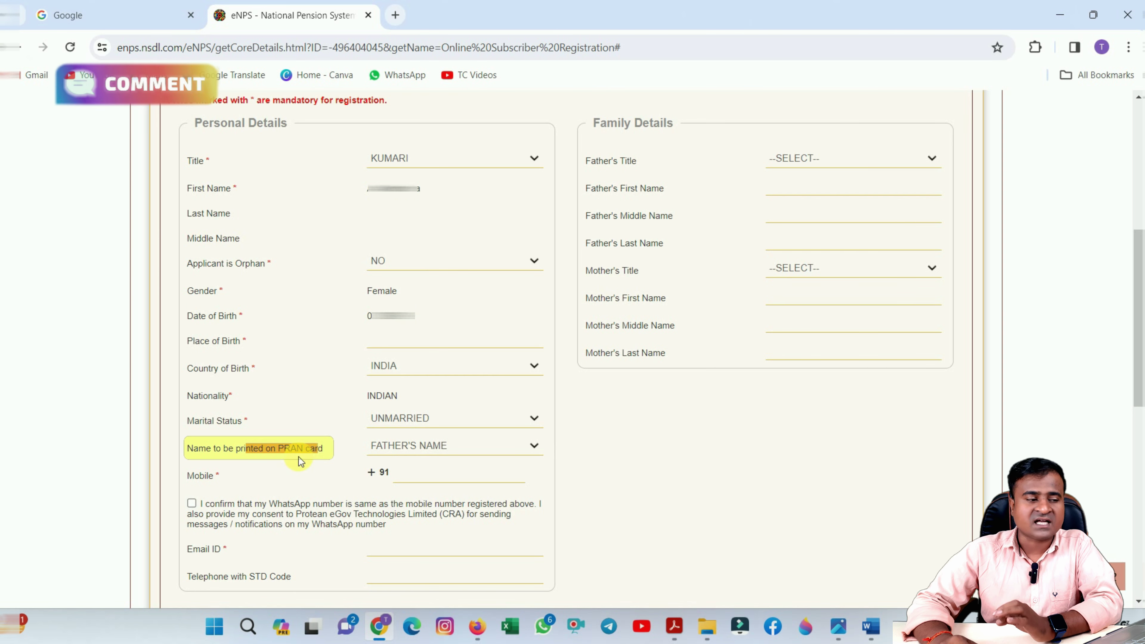
{"action": "left_click", "coordinate": [423, 448]}
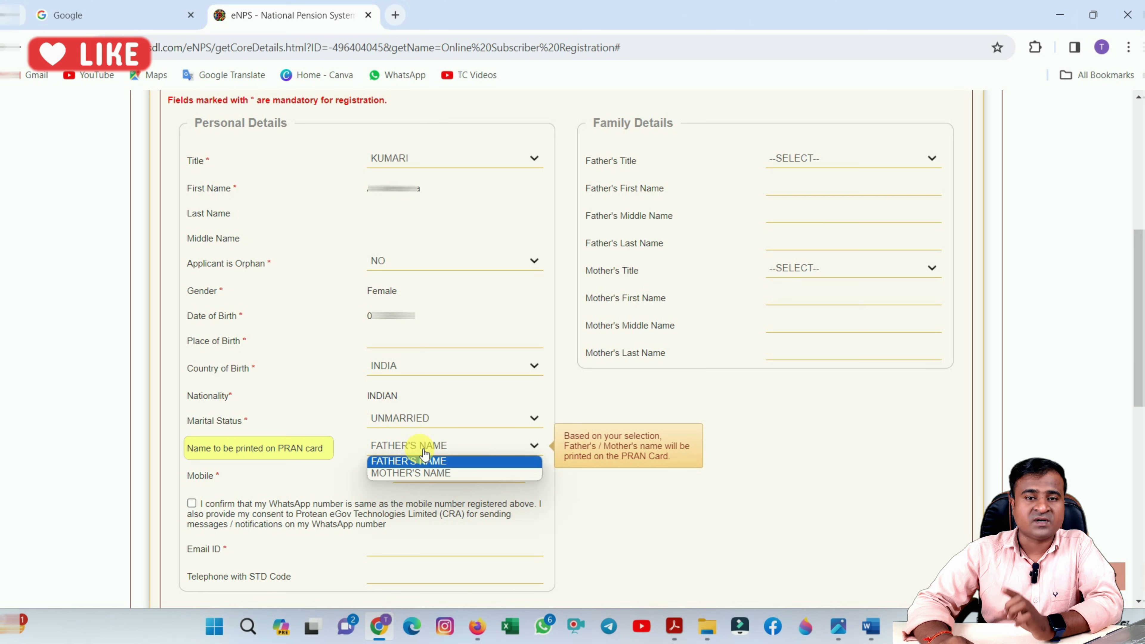
{"action": "left_click", "coordinate": [422, 474]}
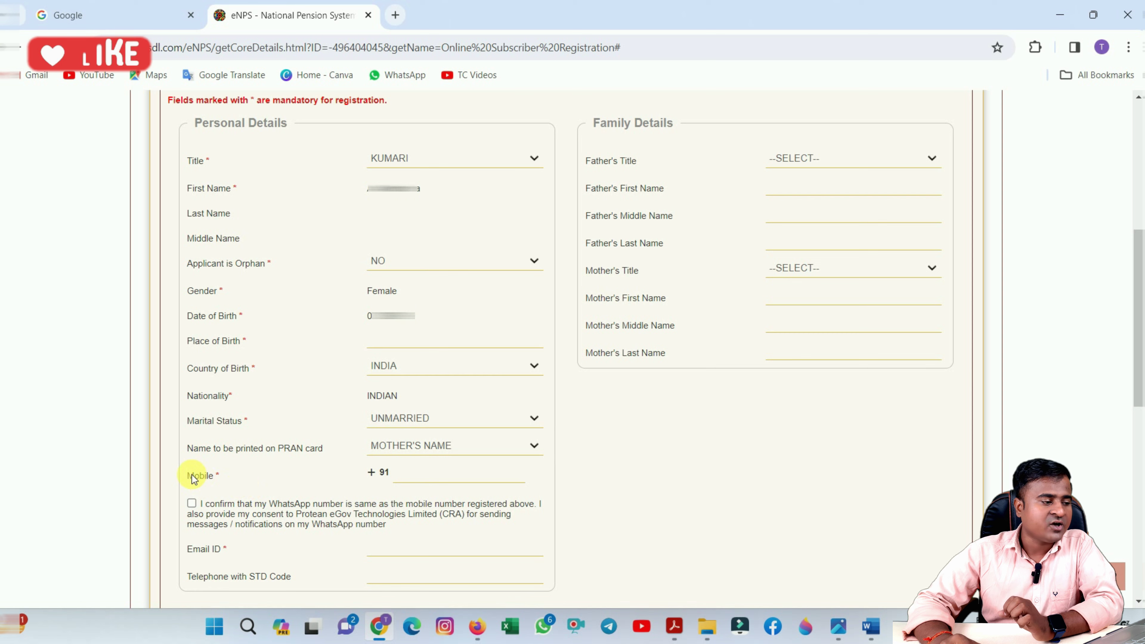
Confirm that the WhatsApp number matches the registered mobile number and consent to receiving WhatsApp notifications.
{"action": "left_click", "coordinate": [410, 476]}
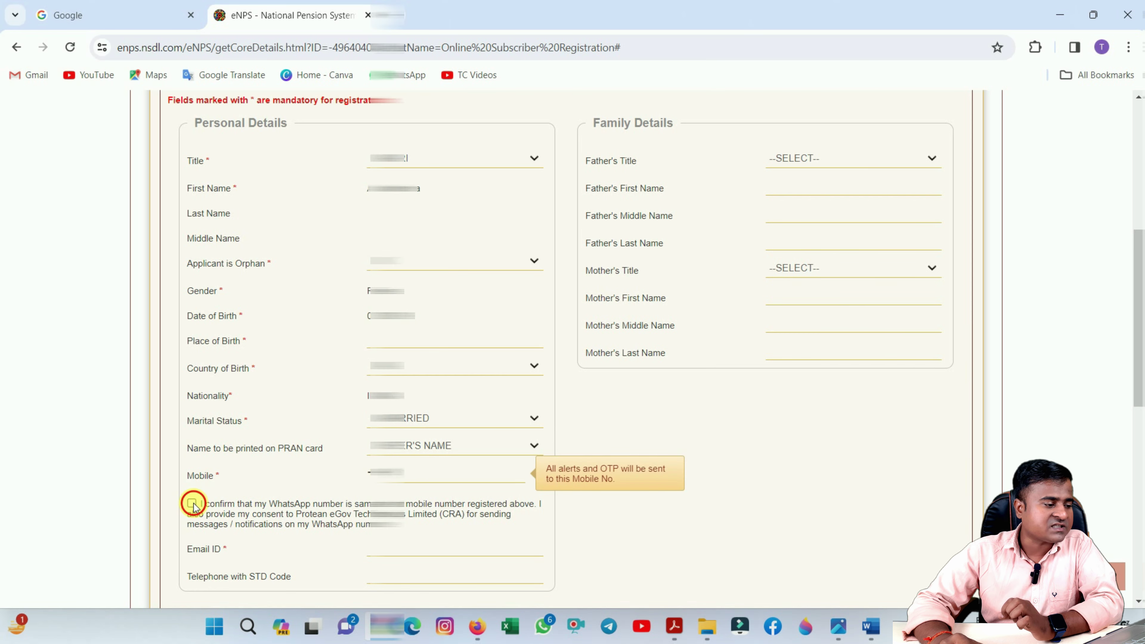
{"action": "left_click", "coordinate": [192, 503]}
Examine the telephone field and the Identity Details fields, including PAN, the last 4 digits of Aadhaar and the passport number.
{"action": "scroll", "coordinate": [338, 492], "scroll_direction": "down", "scroll_amount": 2}
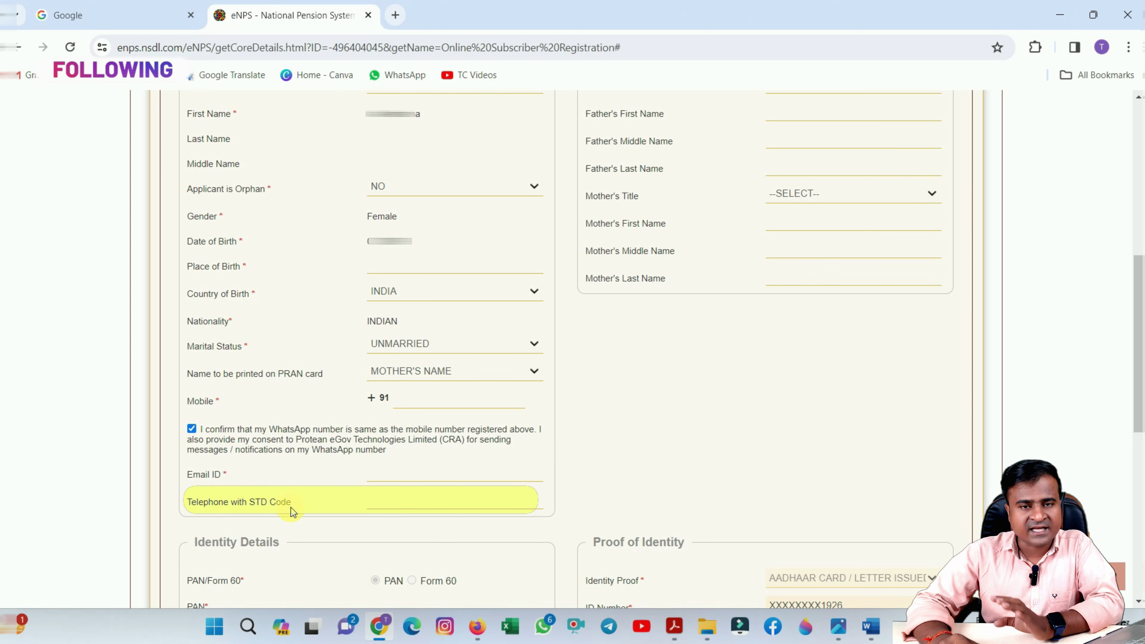
{"action": "left_click", "coordinate": [381, 509]}
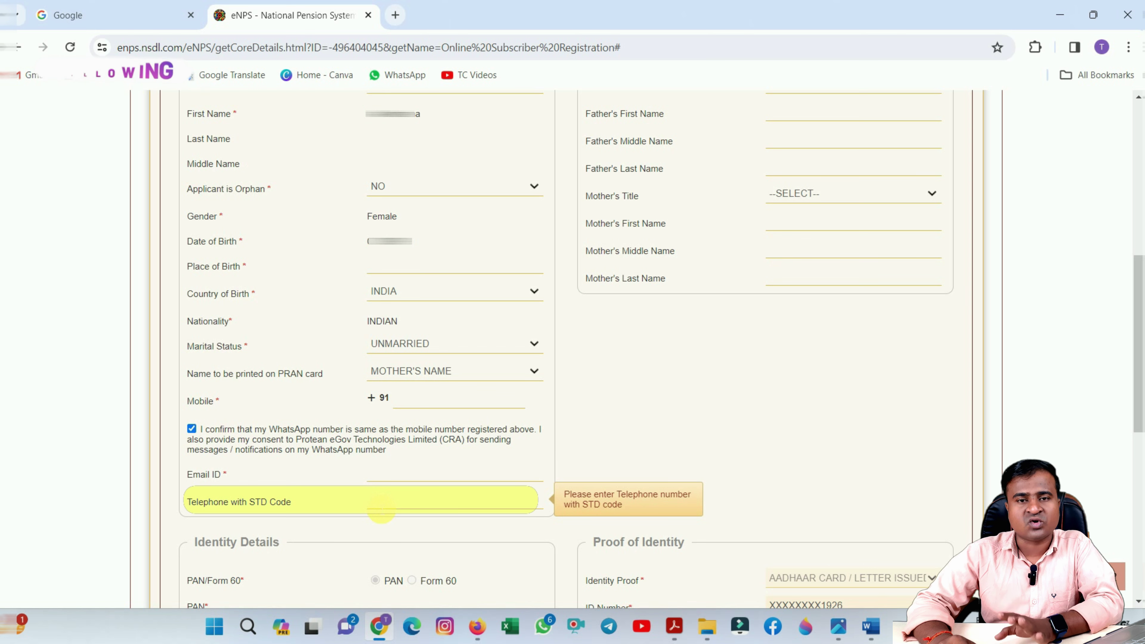
{"action": "scroll", "coordinate": [479, 440], "scroll_direction": "down", "scroll_amount": 1}
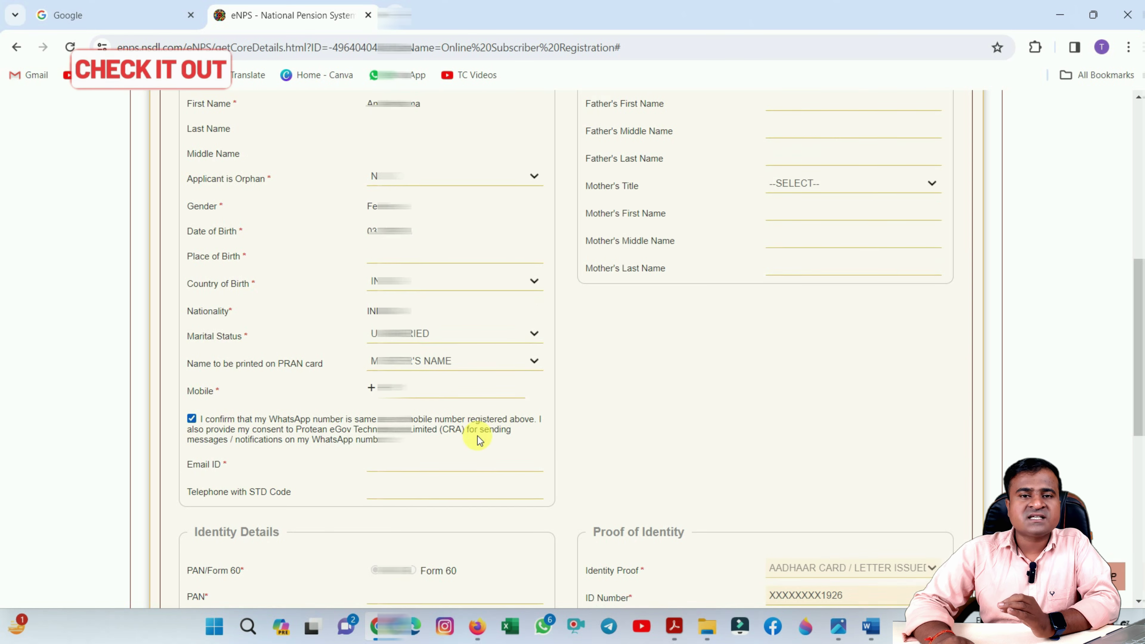
{"action": "scroll", "coordinate": [478, 440], "scroll_direction": "down", "scroll_amount": 5}
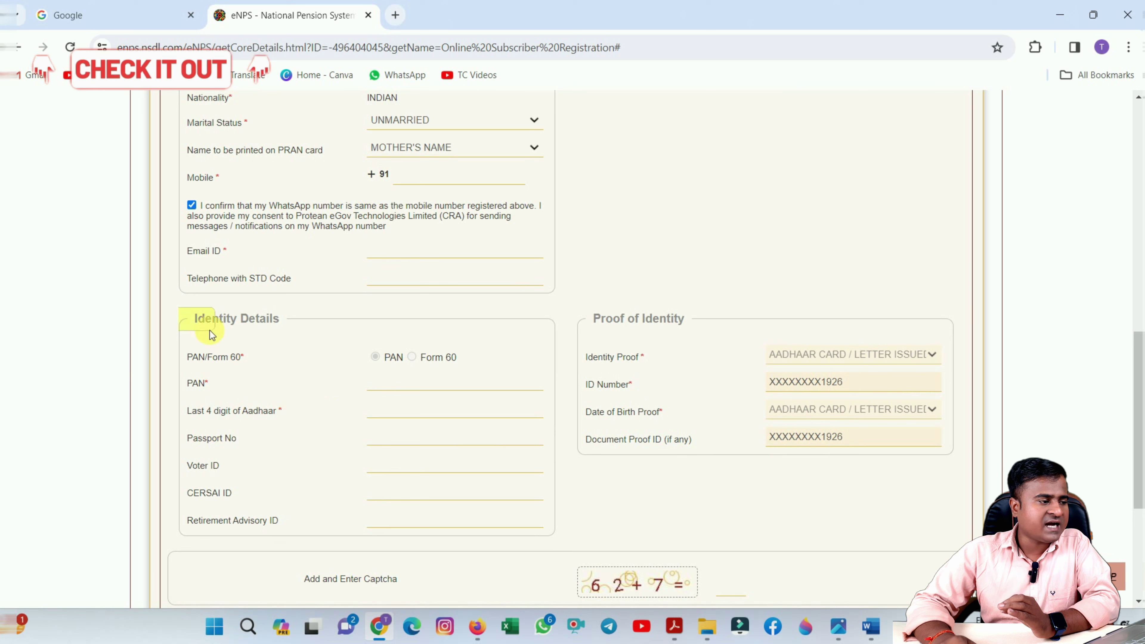
{"action": "left_click_drag", "start_coordinate": [193, 321], "coordinate": [243, 328]}
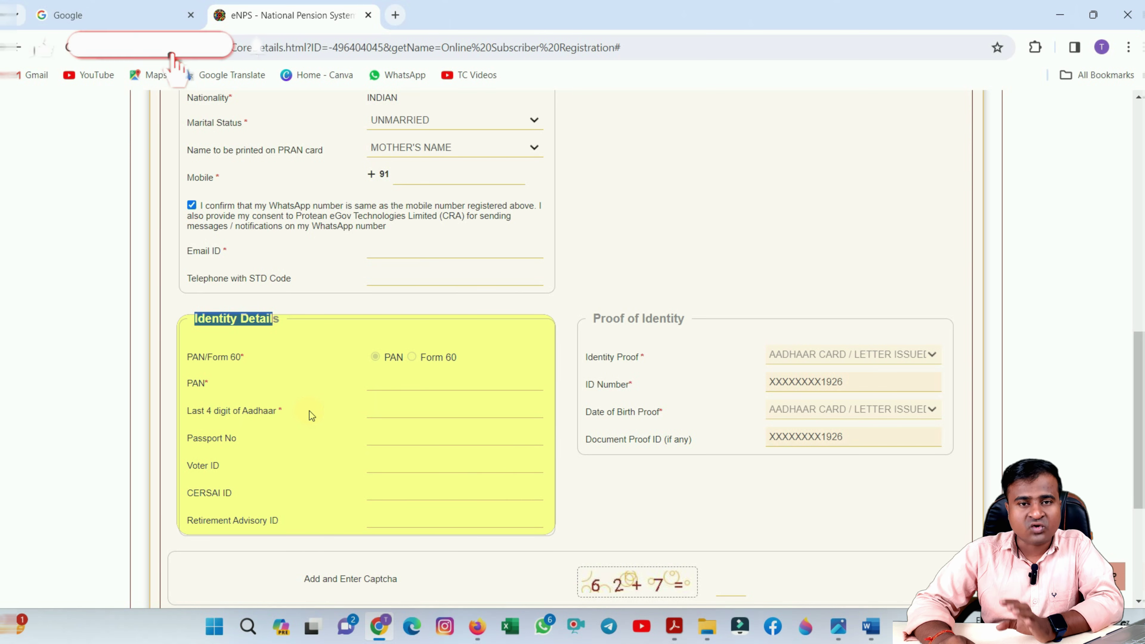
{"action": "left_click", "coordinate": [423, 411]}
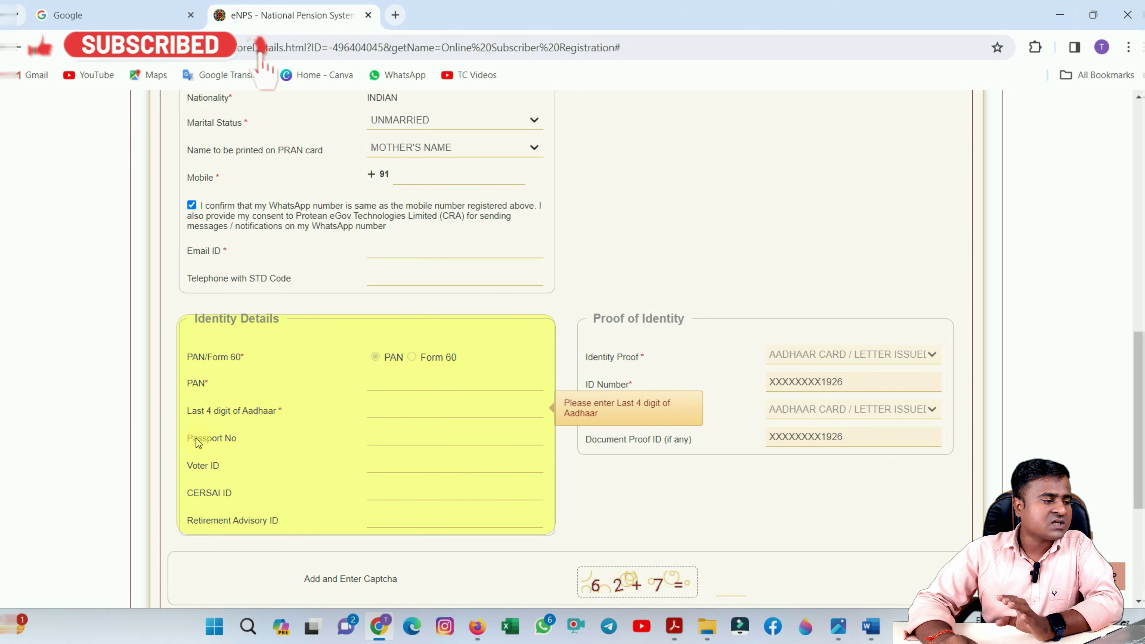
{"action": "left_click", "coordinate": [388, 437]}
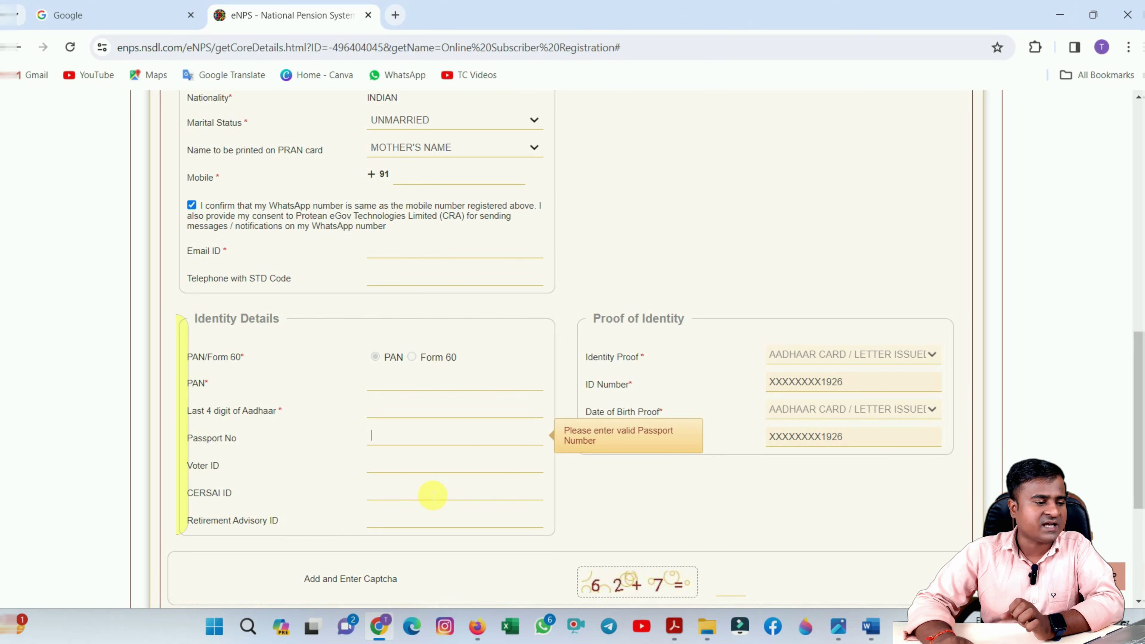
{"action": "scroll", "coordinate": [435, 501], "scroll_direction": "down", "scroll_amount": 2}
Set the father's title to SHRI in Family Details.
{"action": "scroll", "coordinate": [459, 460], "scroll_direction": "up", "scroll_amount": 10}
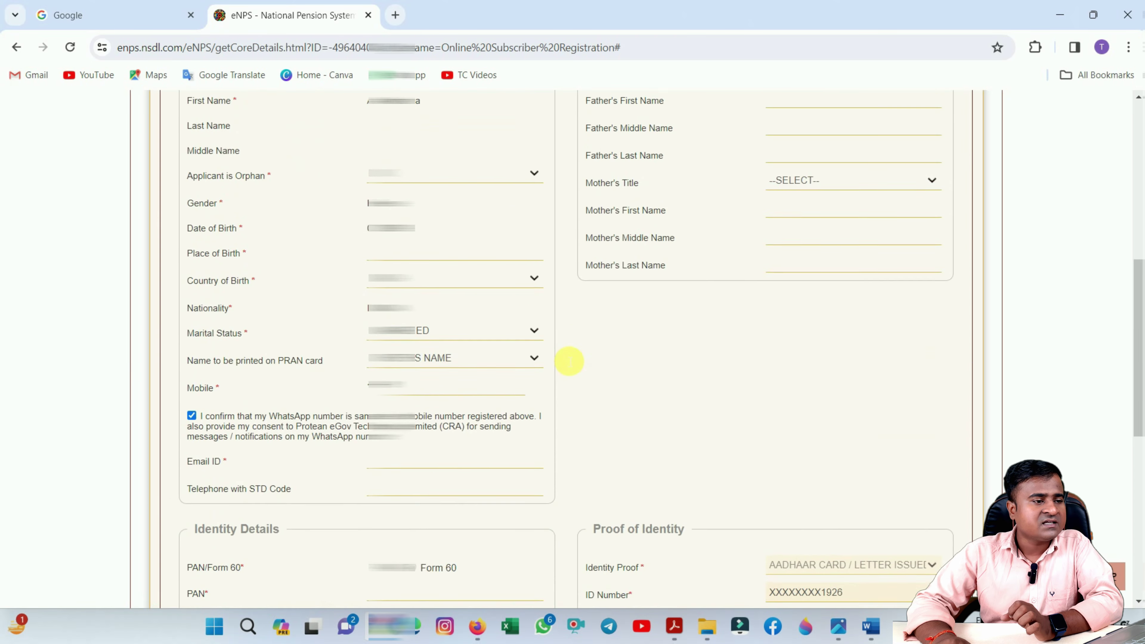
{"action": "left_click_drag", "start_coordinate": [651, 210], "coordinate": [675, 201]}
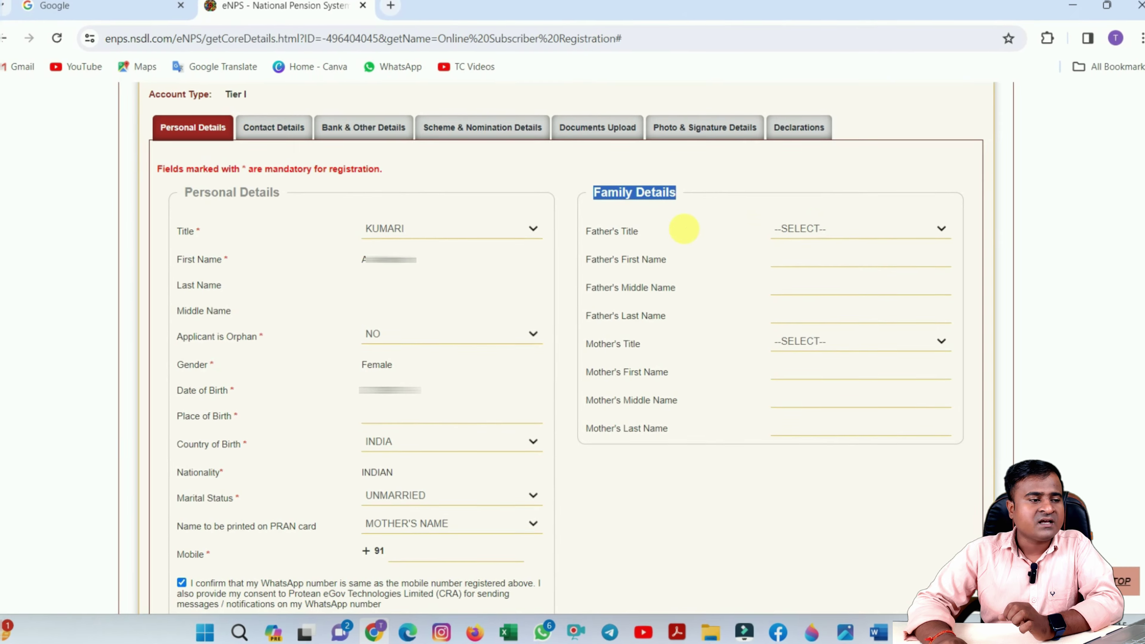
{"action": "left_click", "coordinate": [805, 229]}
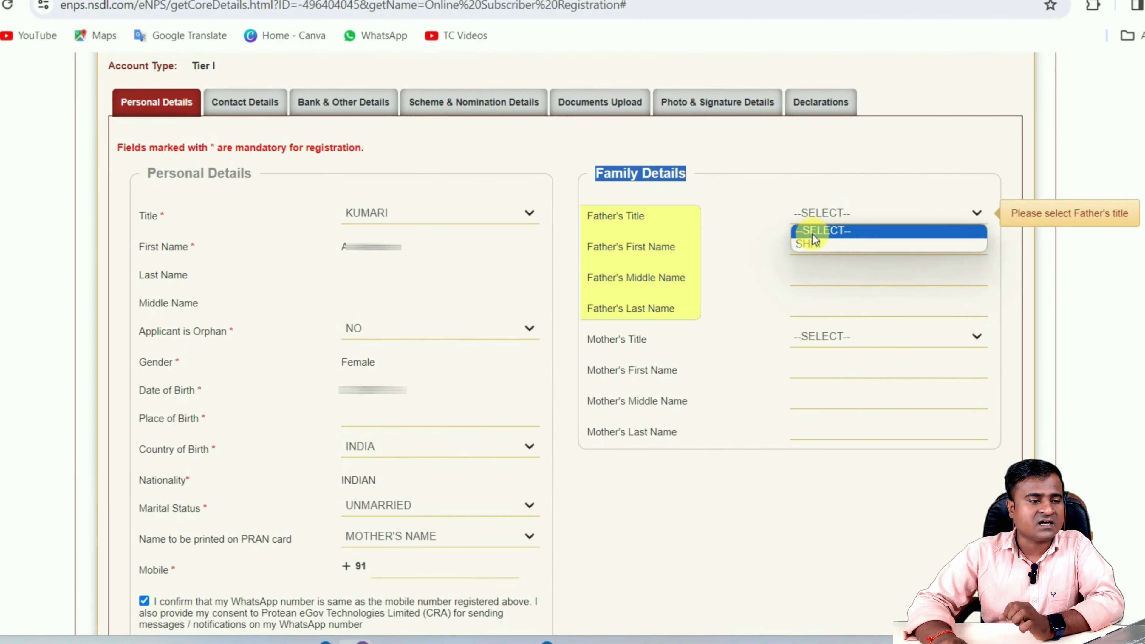
{"action": "left_click", "coordinate": [809, 244]}
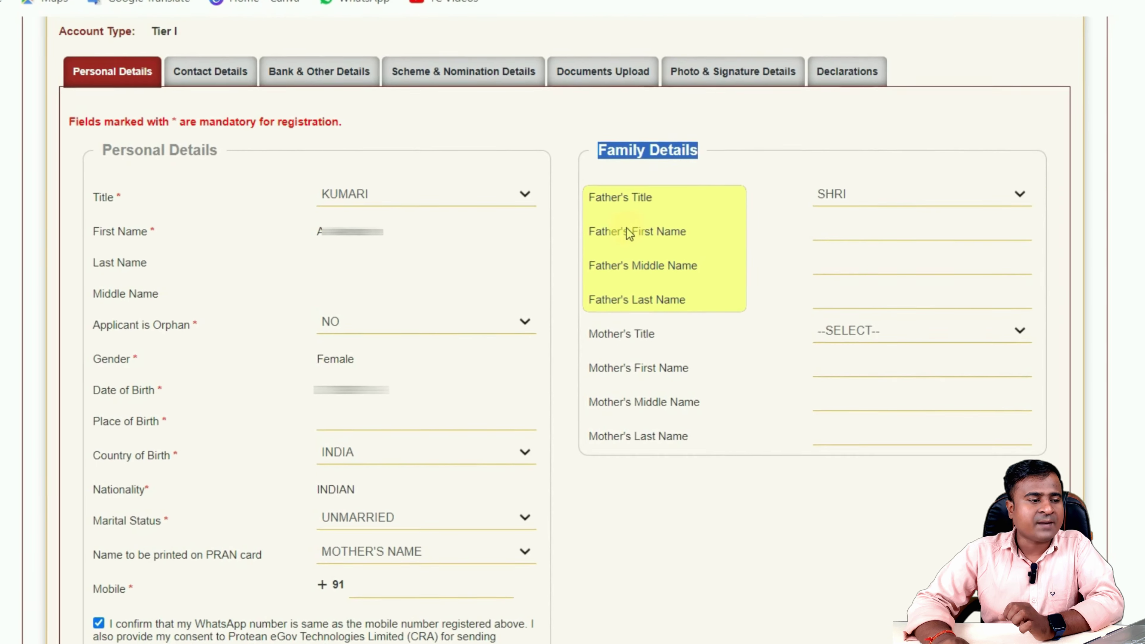
Examine the father's first, middle and last name fields in Family Details.
{"action": "left_click", "coordinate": [843, 238]}
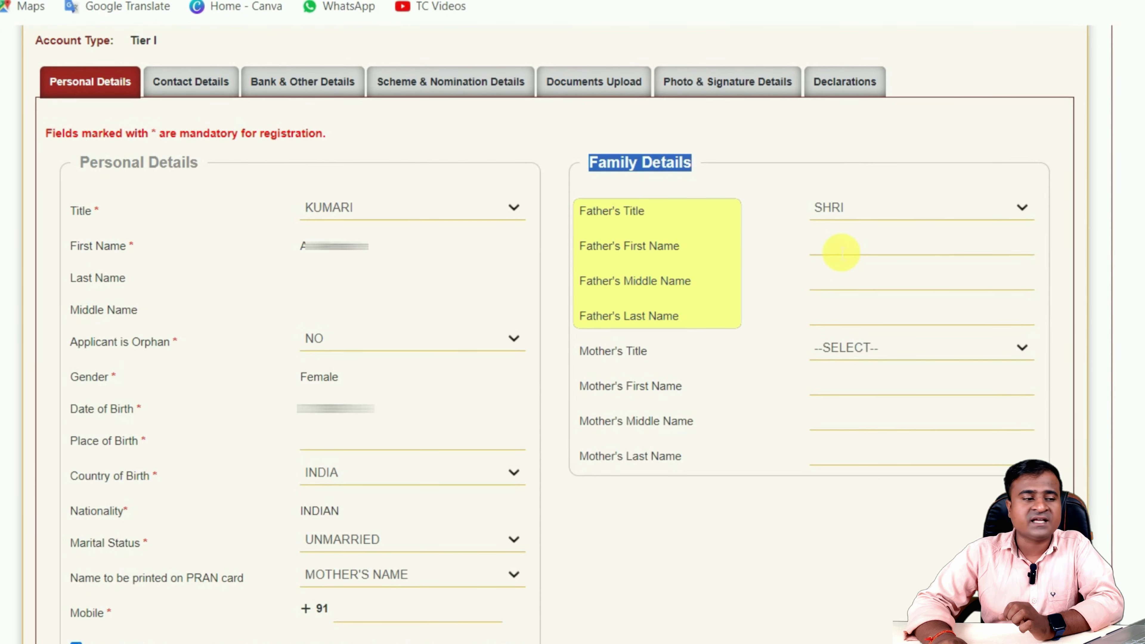
{"action": "left_click", "coordinate": [849, 253]}
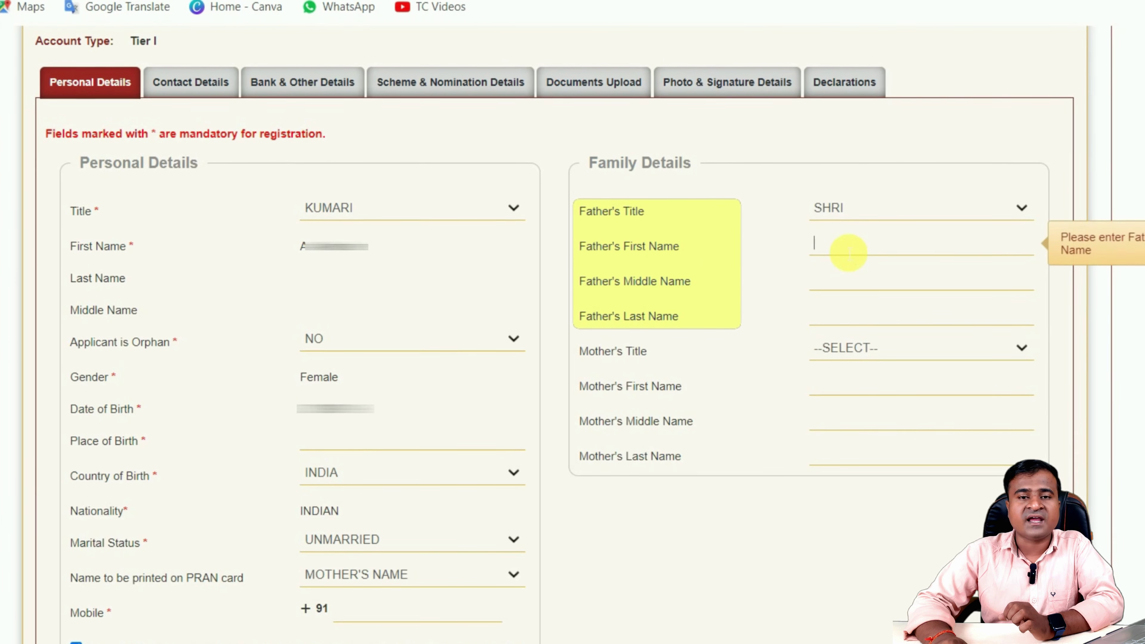
{"action": "left_click", "coordinate": [857, 282]}
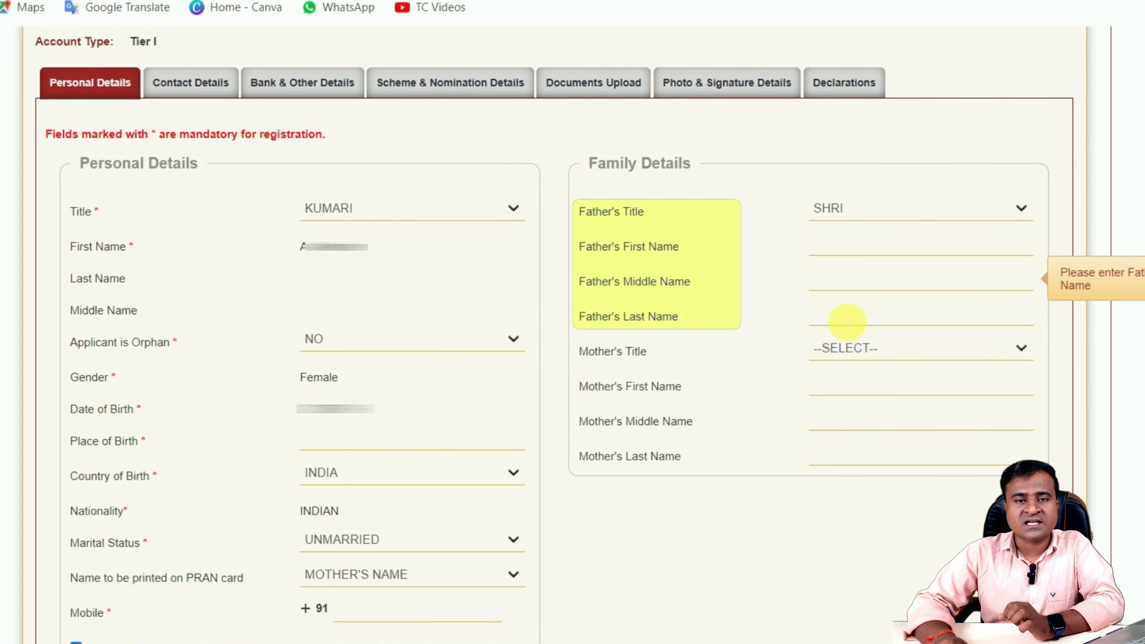
{"action": "left_click", "coordinate": [847, 319]}
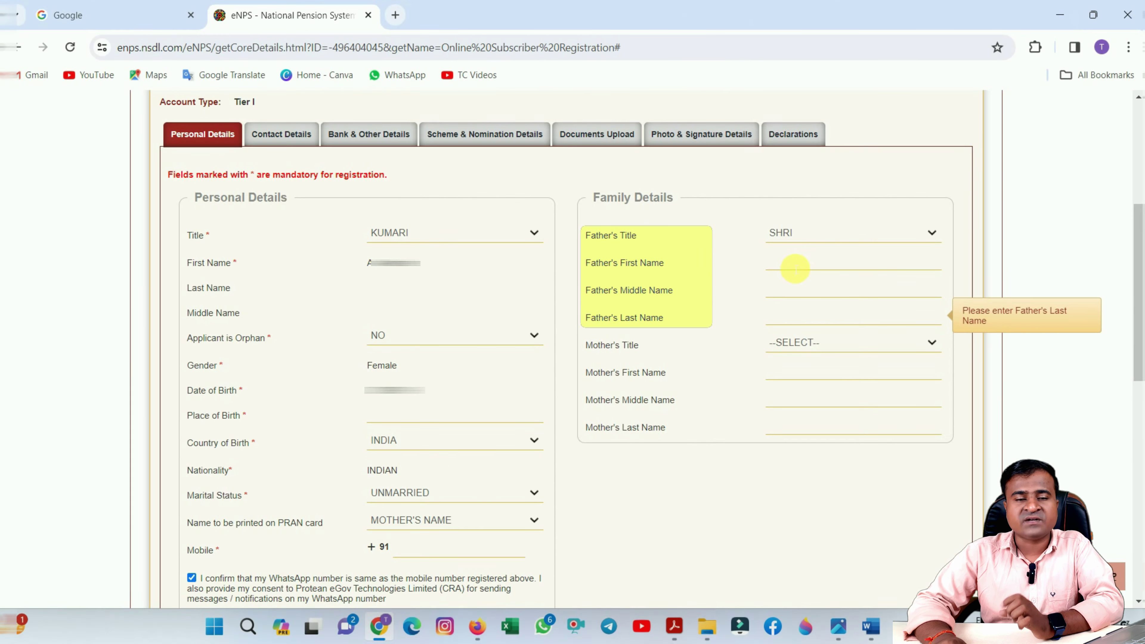
{"action": "left_click", "coordinate": [846, 252]}
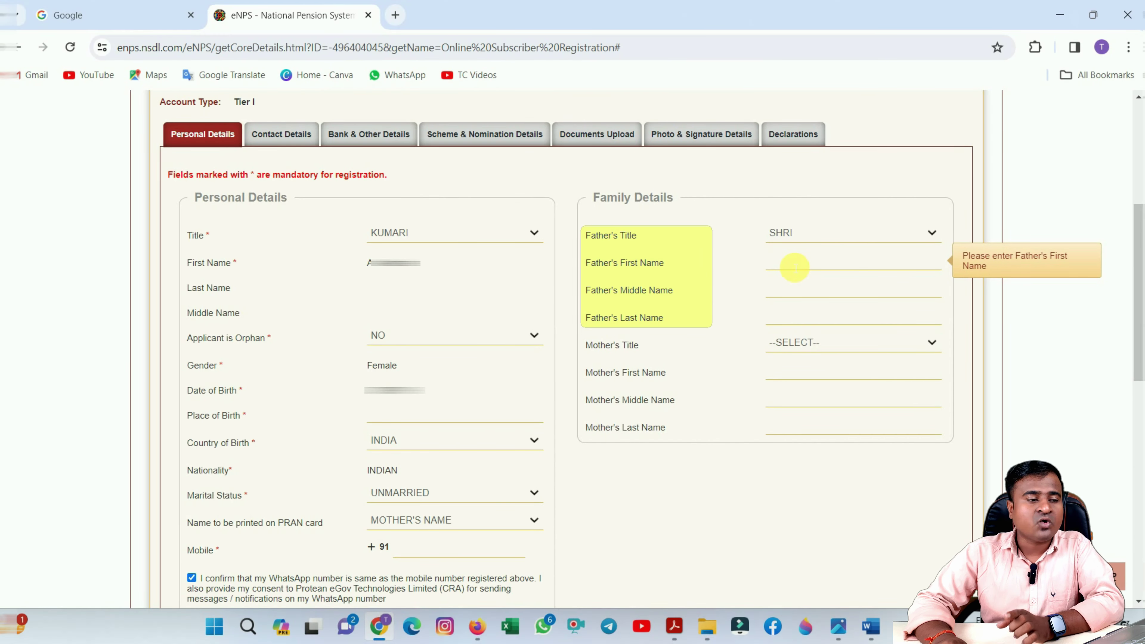
{"action": "left_click", "coordinate": [797, 284]}
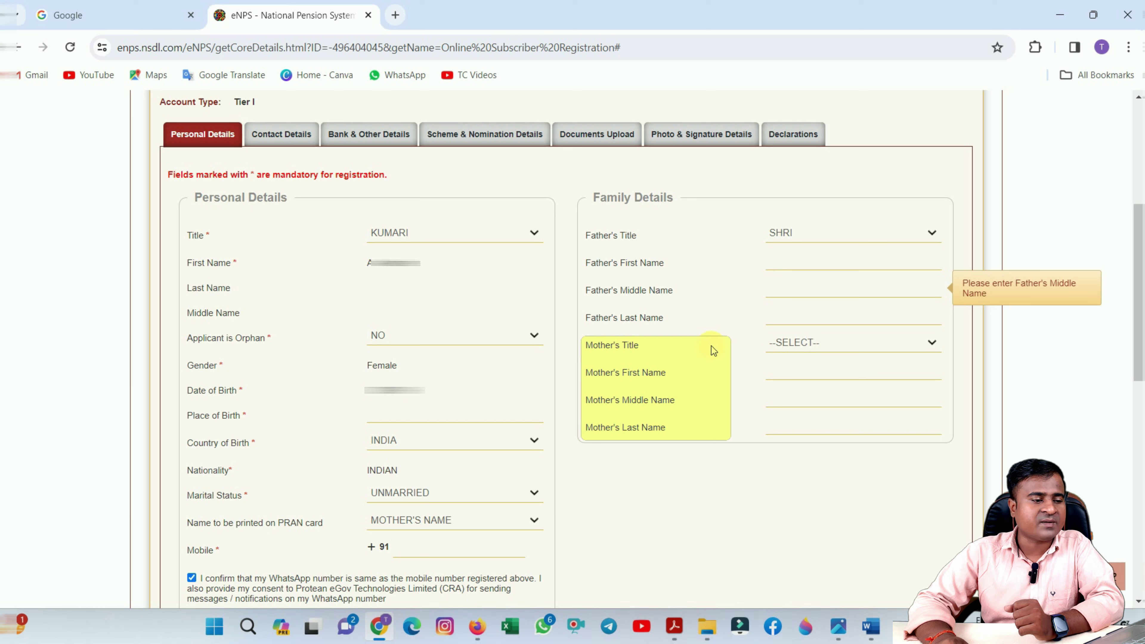
Set the mother's title to SMT in Family Details.
{"action": "left_click", "coordinate": [797, 347]}
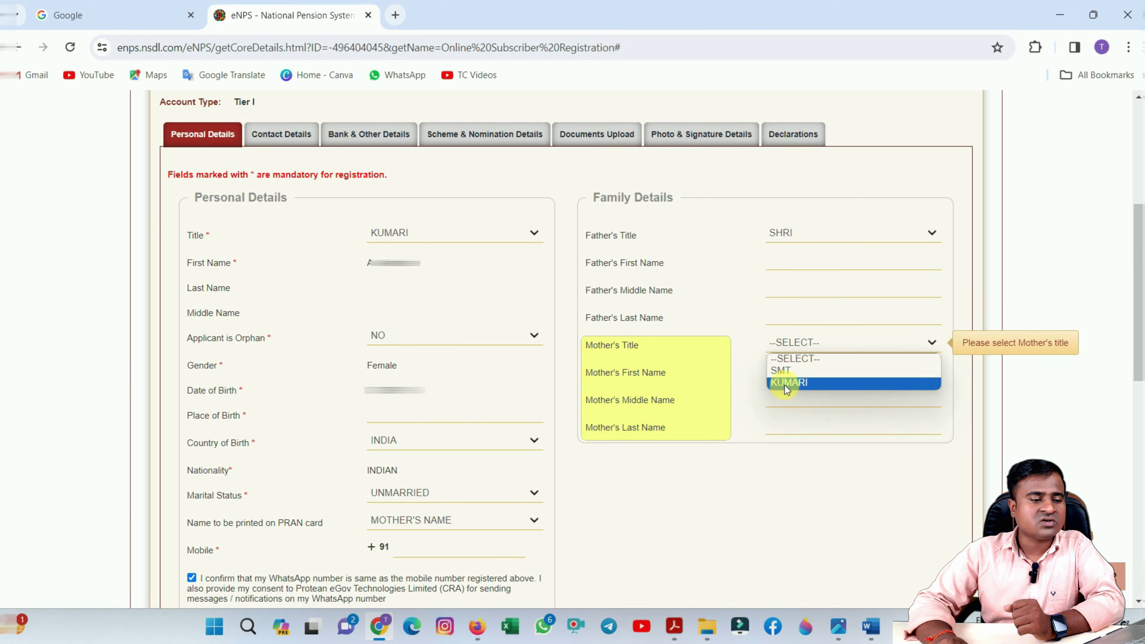
{"action": "left_click", "coordinate": [781, 371]}
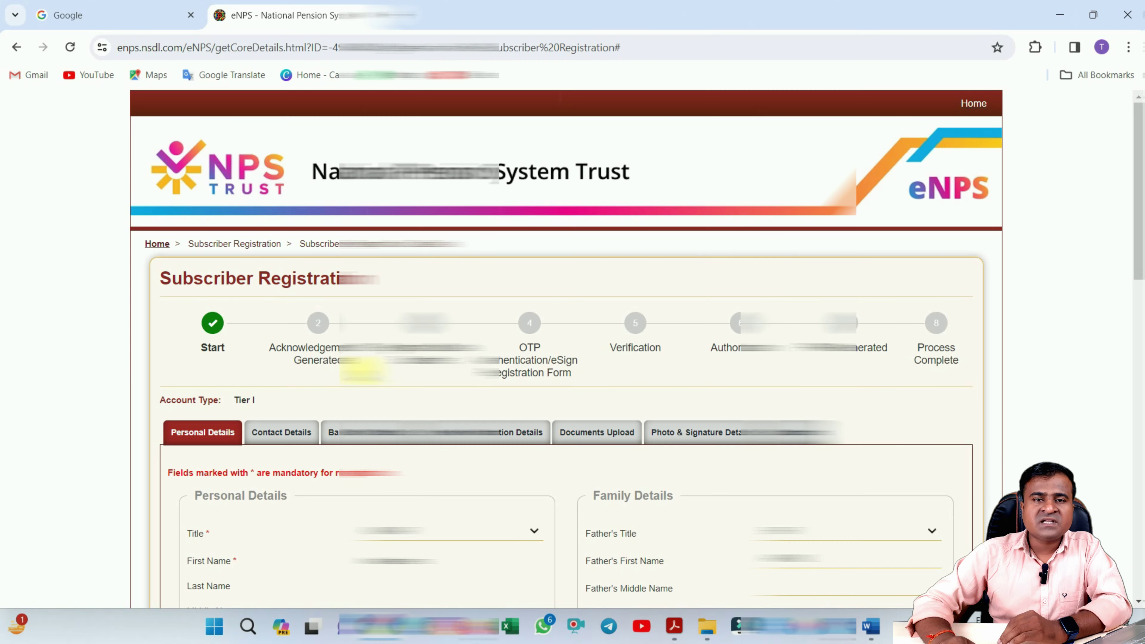
Check the Proof of Identity section and submit the completed personal details to generate the acknowledgement number.
{"action": "scroll", "coordinate": [363, 369], "scroll_direction": "down", "scroll_amount": 4}
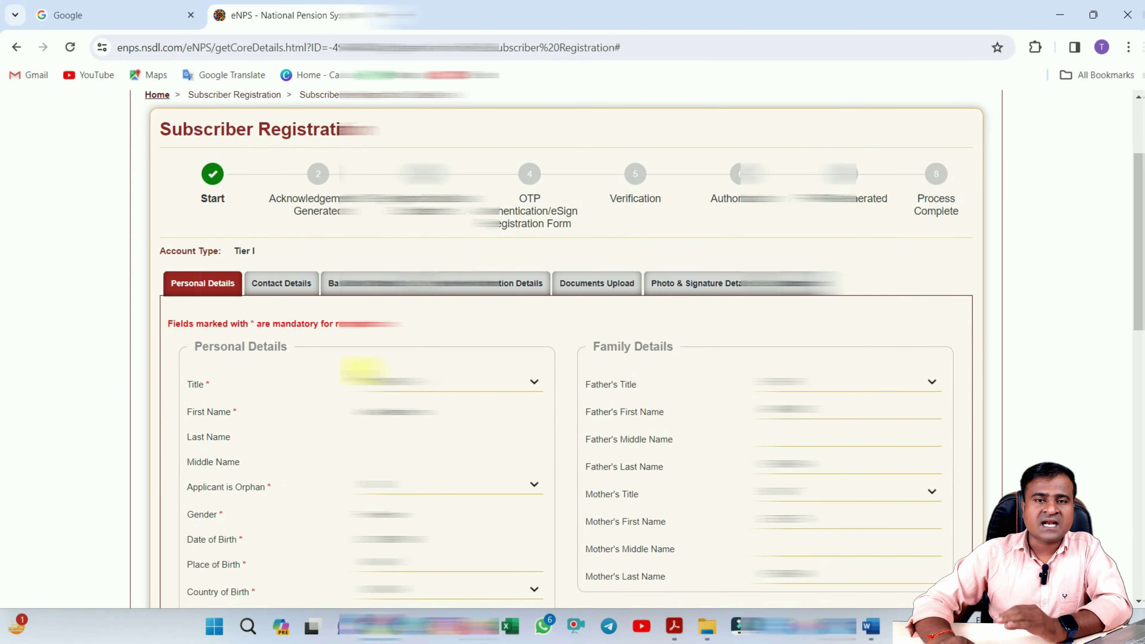
{"action": "scroll", "coordinate": [363, 369], "scroll_direction": "down", "scroll_amount": 7}
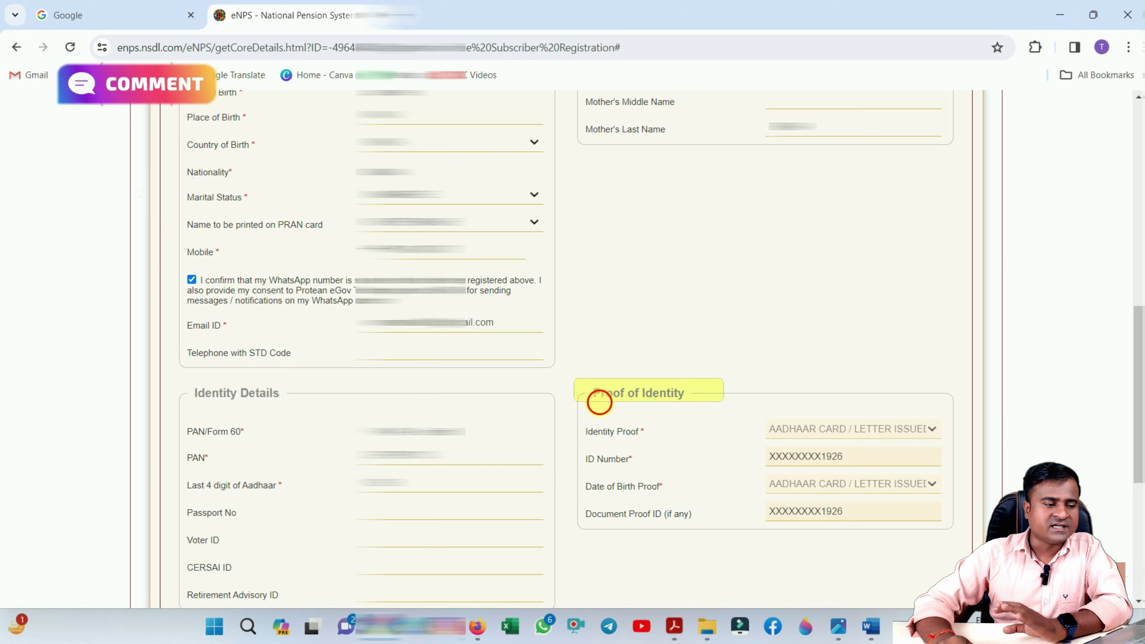
{"action": "left_click_drag", "start_coordinate": [594, 394], "coordinate": [671, 397]}
{"action": "scroll", "coordinate": [754, 443], "scroll_direction": "down", "scroll_amount": 1}
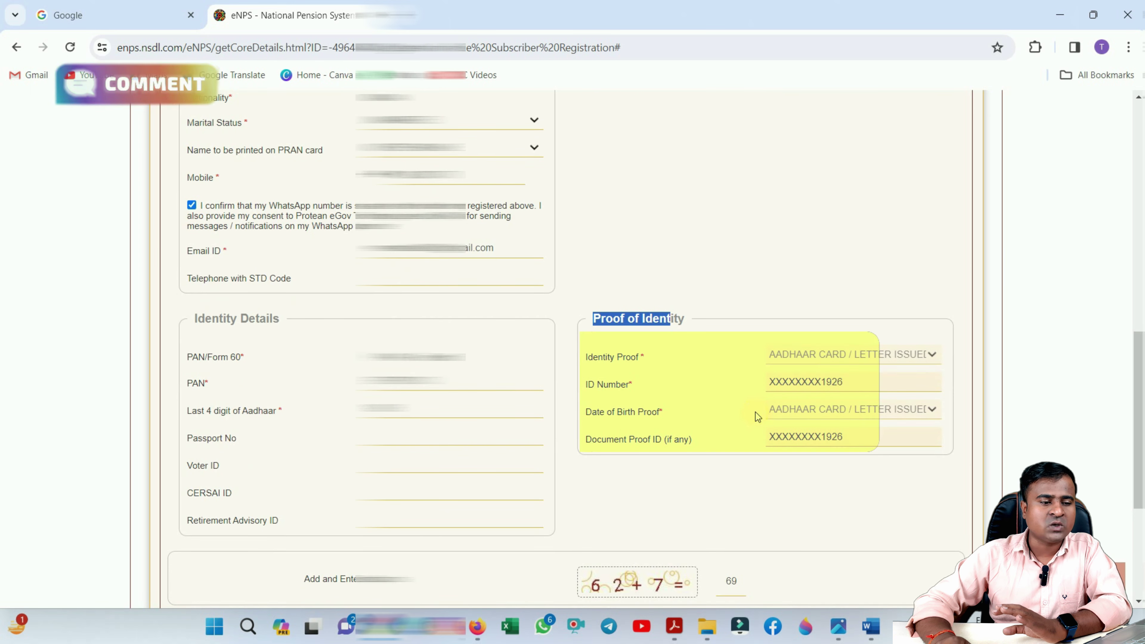
{"action": "scroll", "coordinate": [805, 504], "scroll_direction": "down", "scroll_amount": 2}
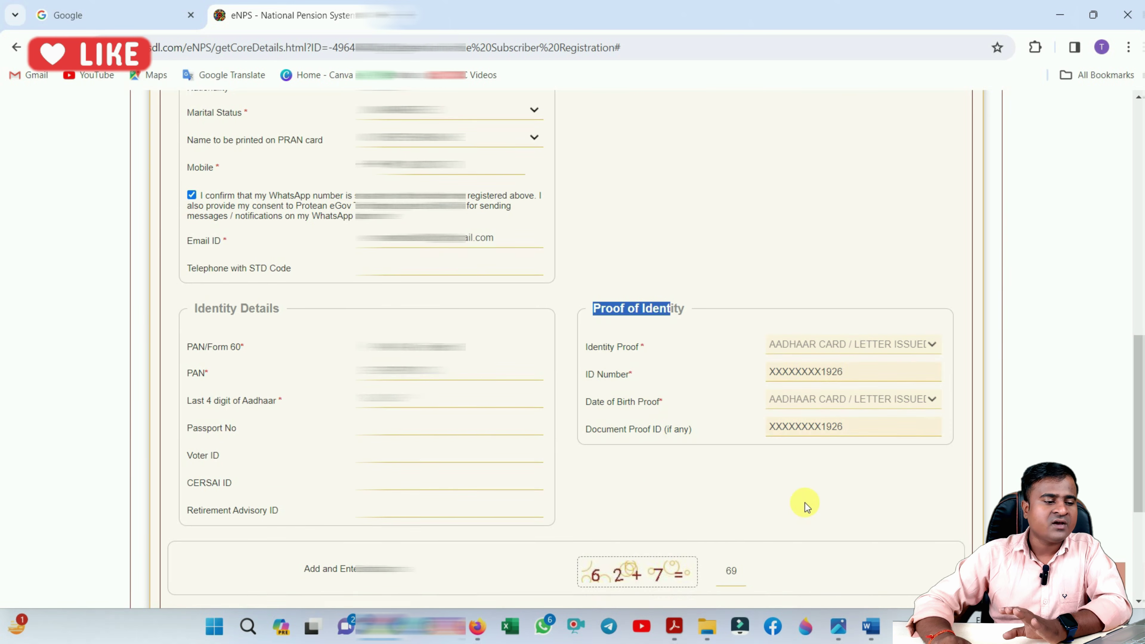
{"action": "left_click", "coordinate": [822, 440]}
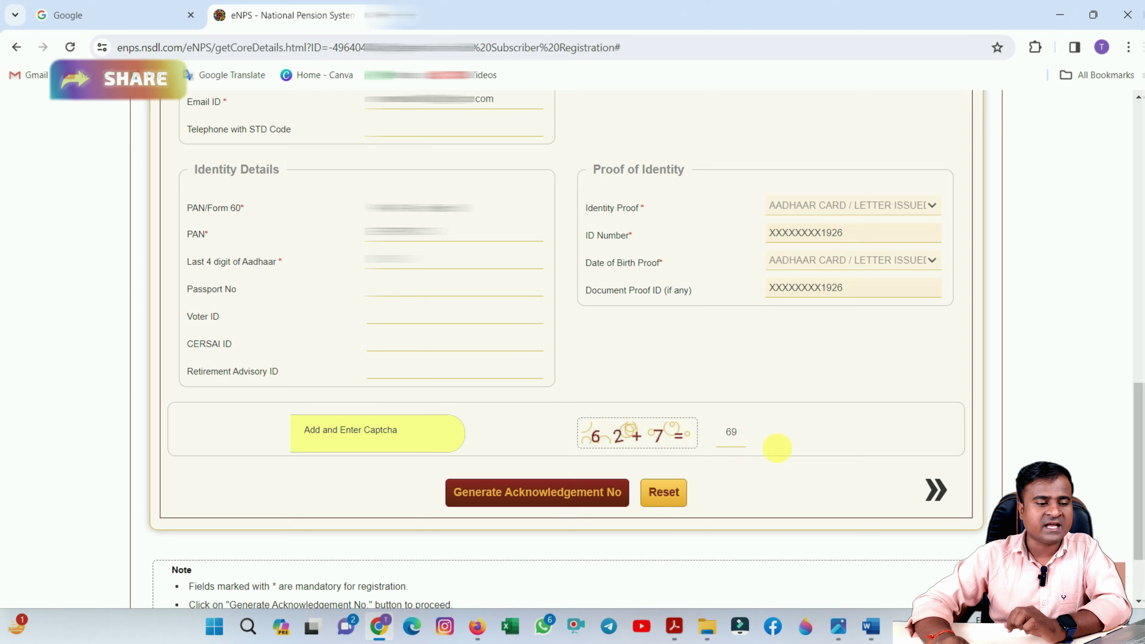
{"action": "left_click", "coordinate": [933, 491]}
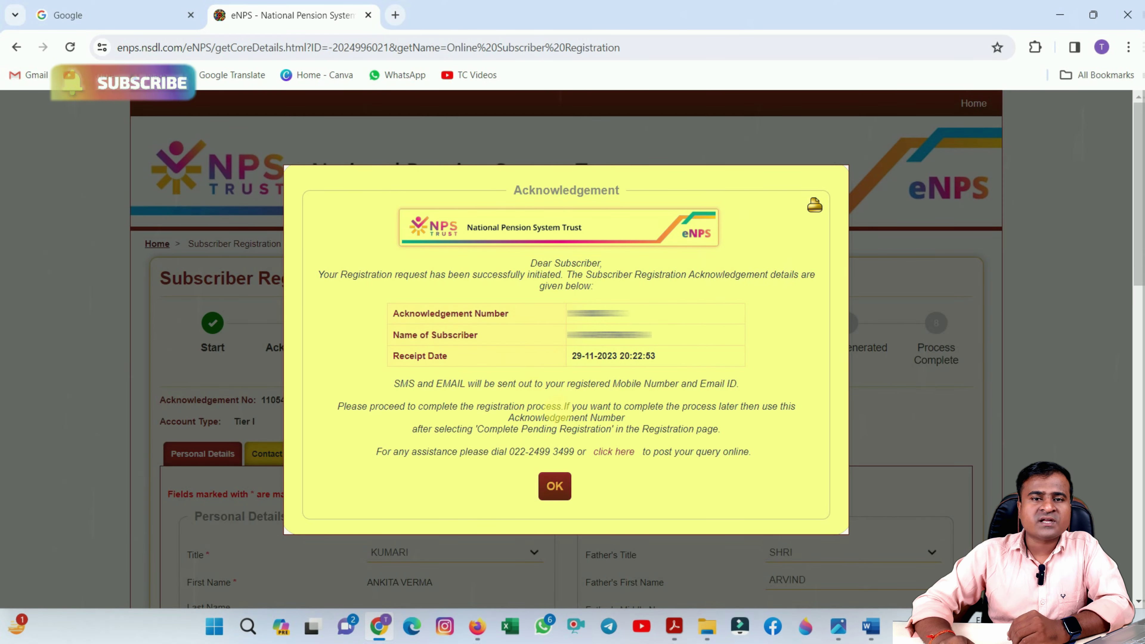
Check the acknowledgement number and receipt date, and print the registration acknowledgement.
{"action": "left_click_drag", "start_coordinate": [523, 191], "coordinate": [616, 191]}
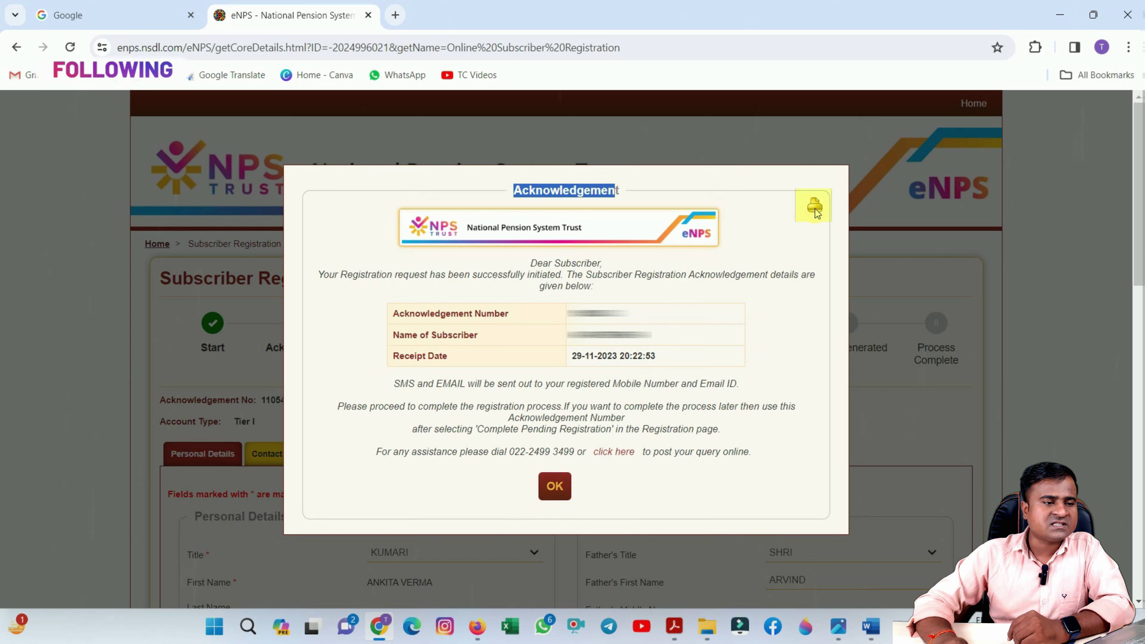
{"action": "left_click_drag", "start_coordinate": [393, 313], "coordinate": [690, 313]}
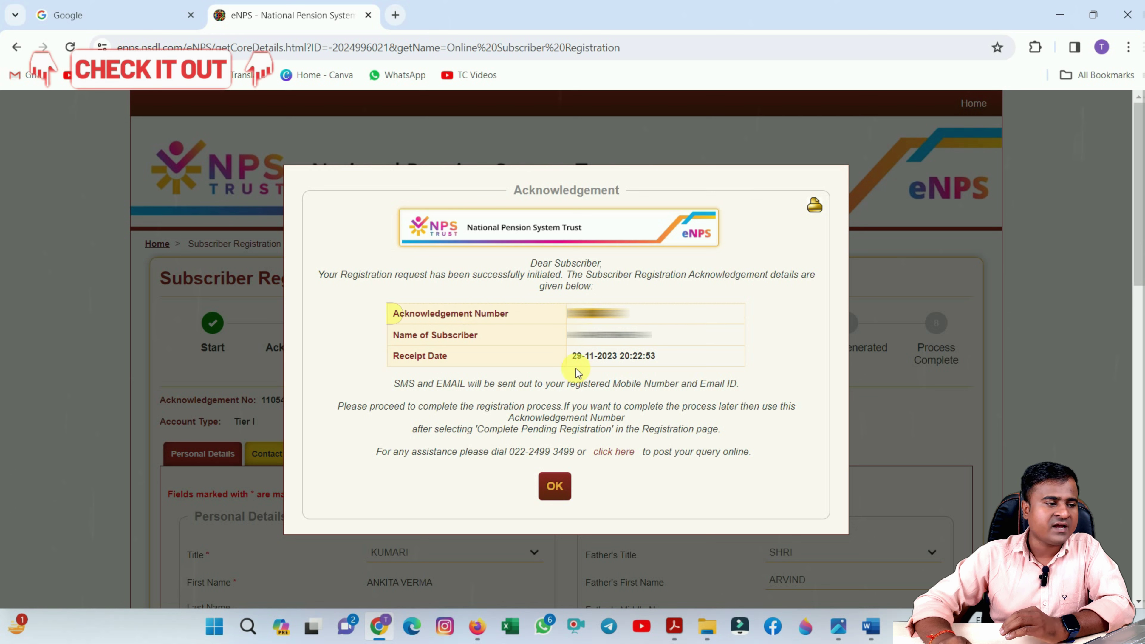
{"action": "left_click_drag", "start_coordinate": [571, 358], "coordinate": [642, 359]}
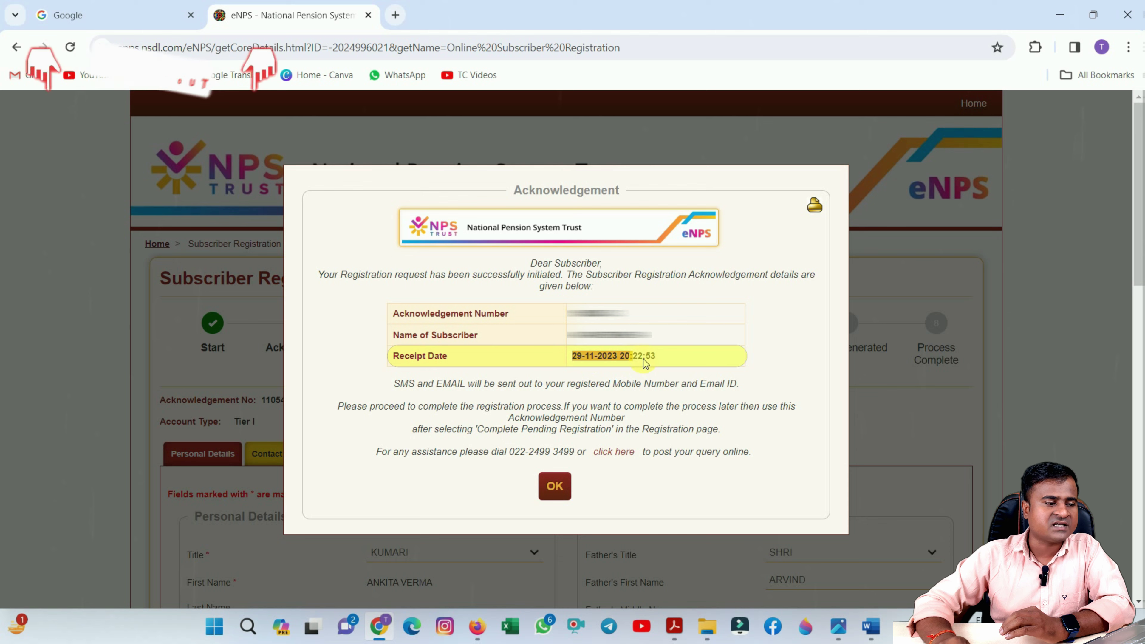
{"action": "left_click", "coordinate": [813, 206]}
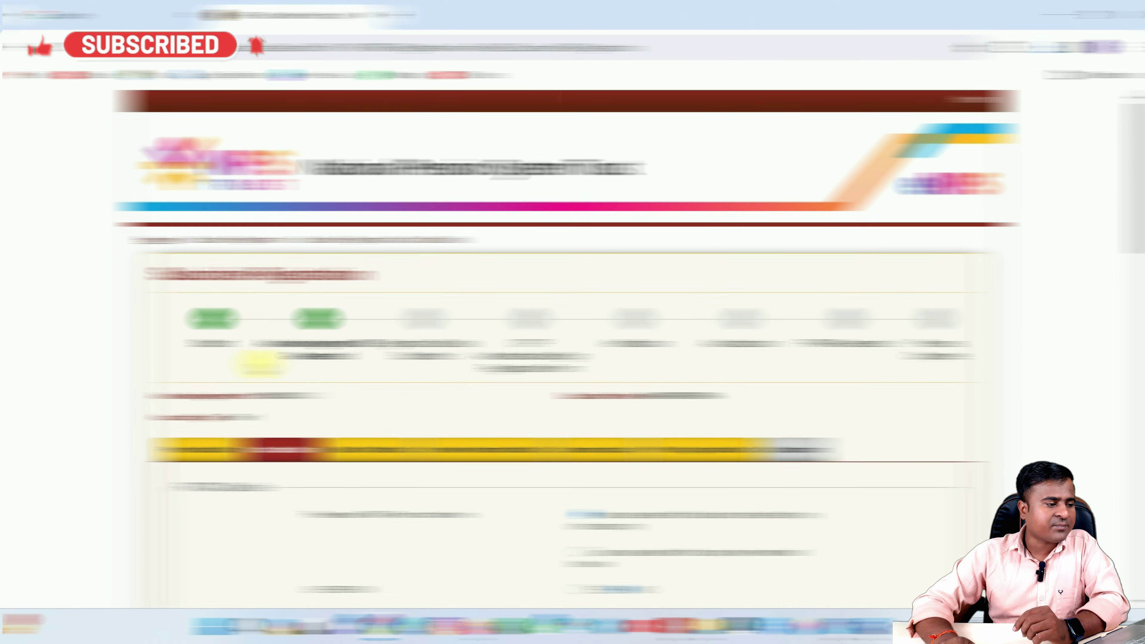
Select both the mobile number and the email ID for verification in Contact Details and send an OTP to each.
{"action": "scroll", "coordinate": [261, 372], "scroll_direction": "down", "scroll_amount": 2}
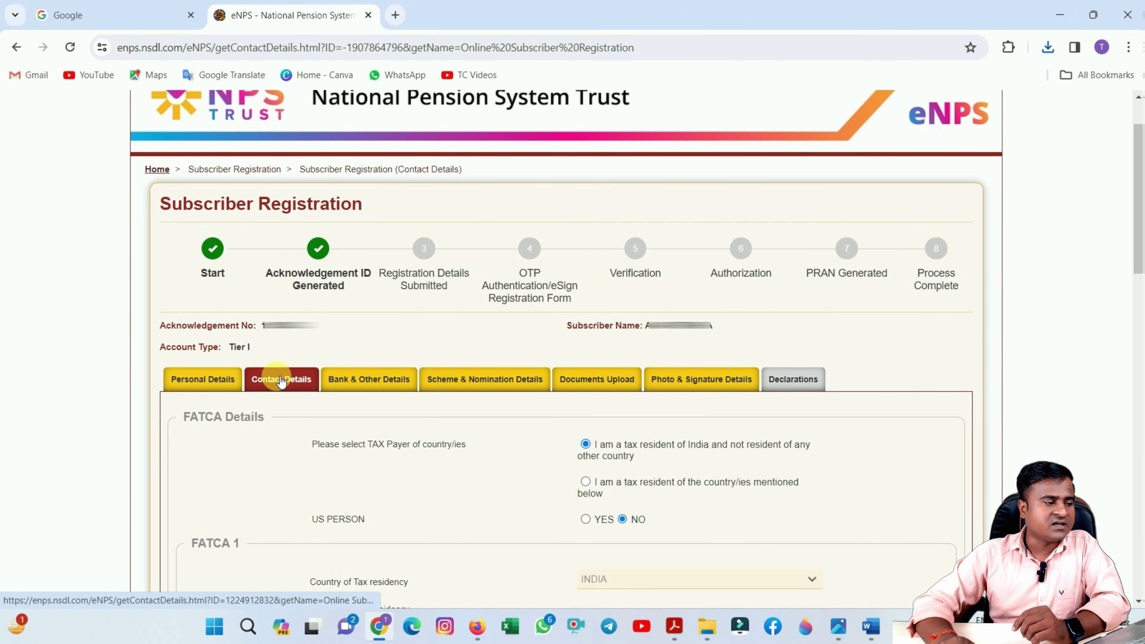
{"action": "scroll", "coordinate": [271, 374], "scroll_direction": "down", "scroll_amount": 2}
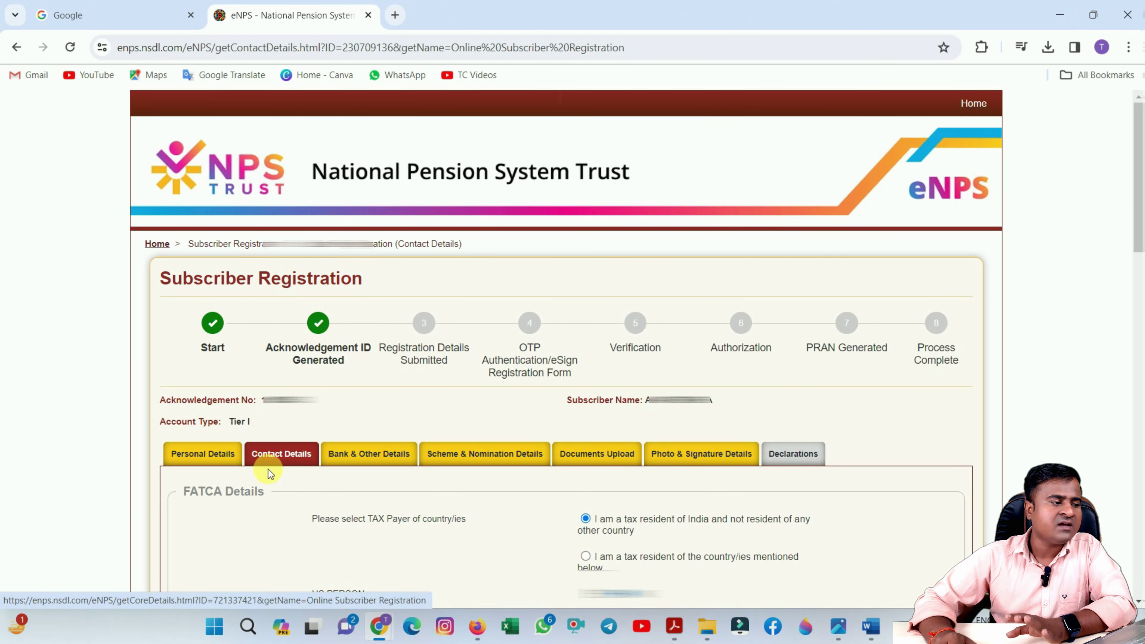
{"action": "scroll", "coordinate": [314, 478], "scroll_direction": "down", "scroll_amount": 3}
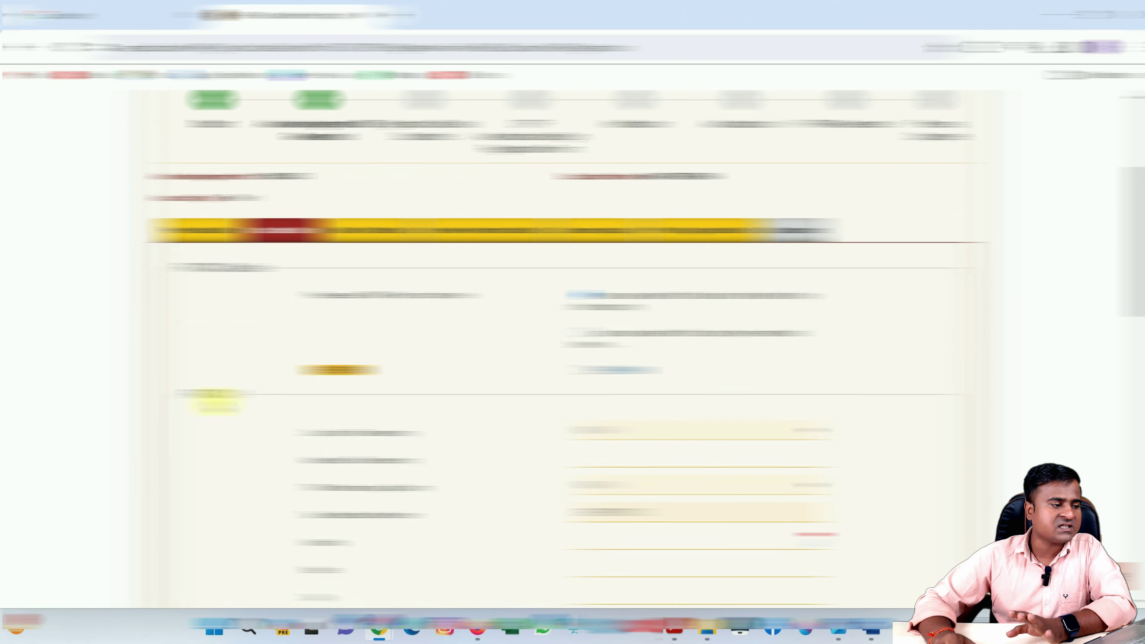
{"action": "scroll", "coordinate": [514, 452], "scroll_direction": "down", "scroll_amount": 3}
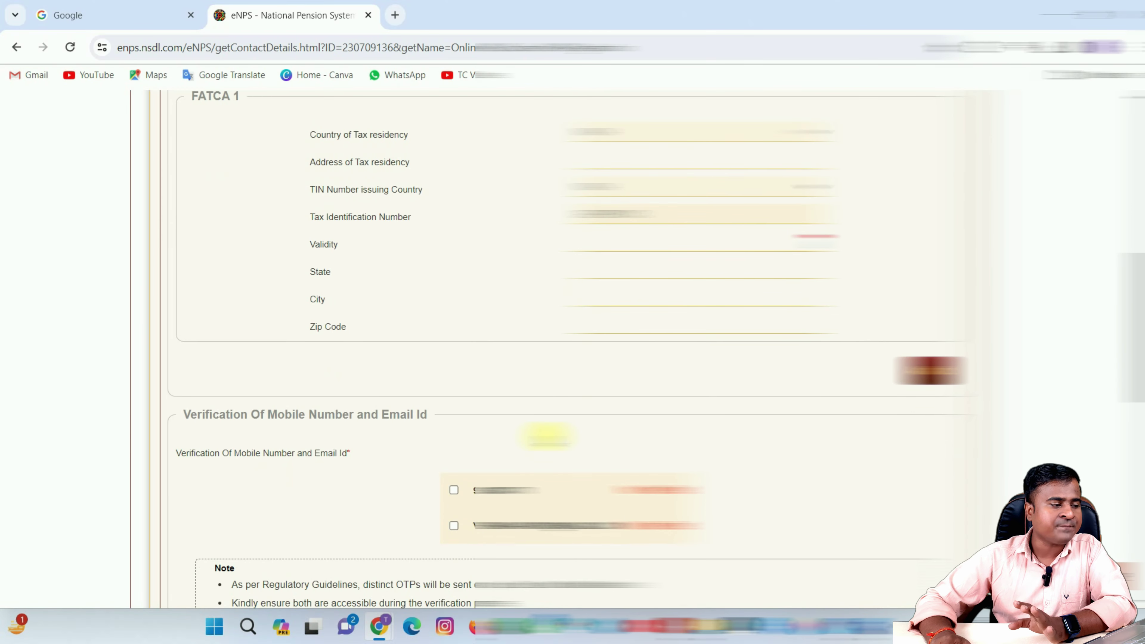
{"action": "scroll", "coordinate": [547, 435], "scroll_direction": "down", "scroll_amount": 5}
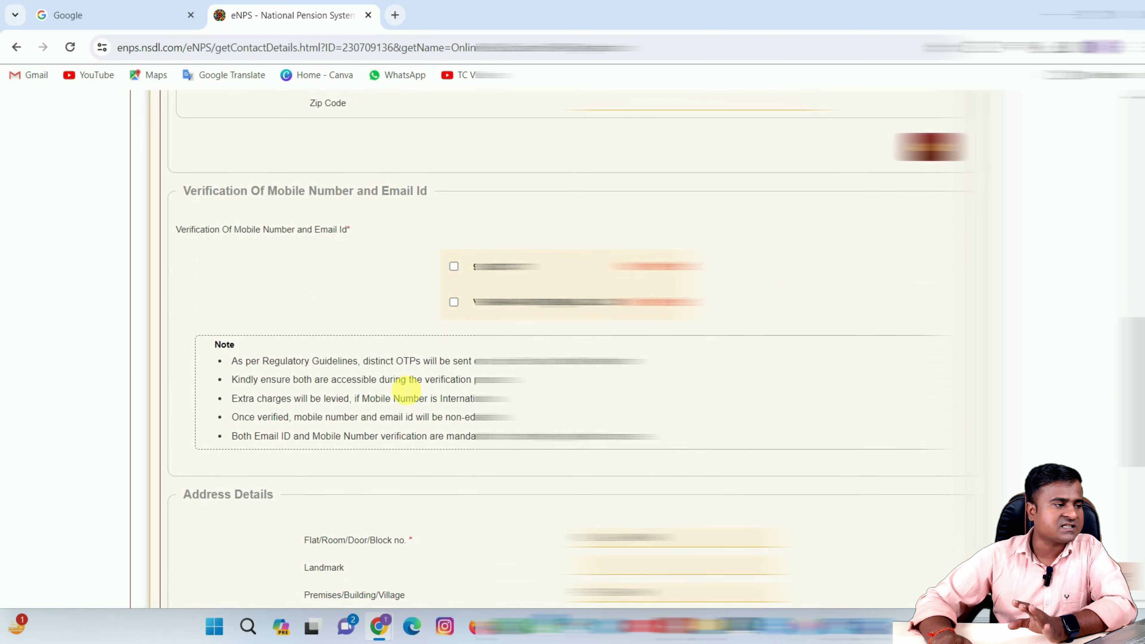
{"action": "left_click_drag", "start_coordinate": [192, 202], "coordinate": [432, 191]}
{"action": "left_click", "coordinate": [433, 192]}
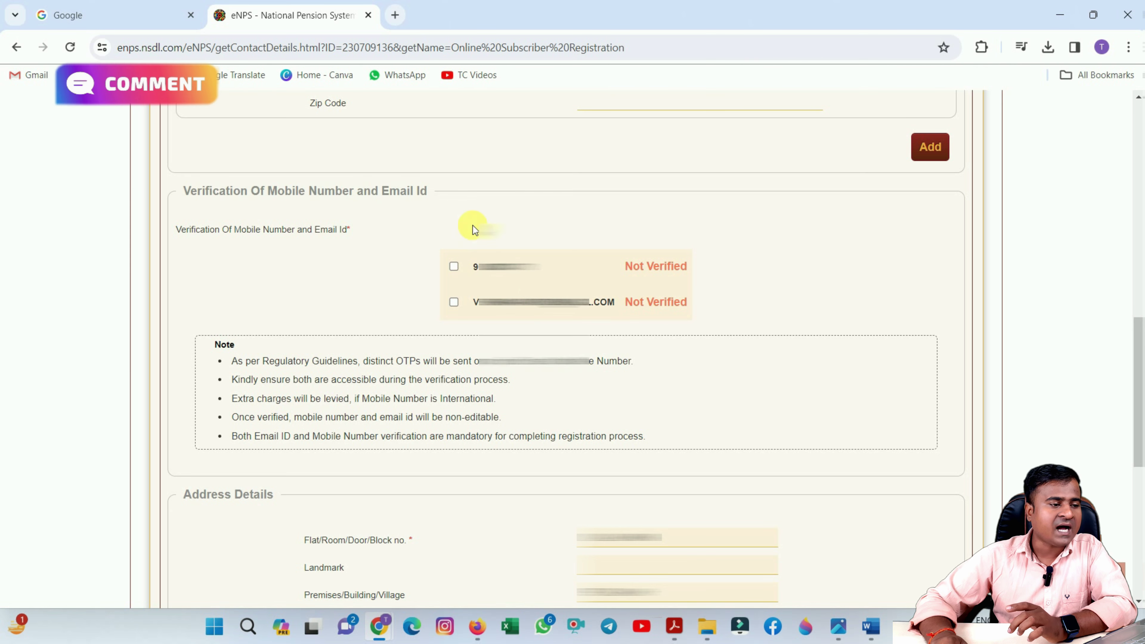
{"action": "left_click", "coordinate": [453, 267]}
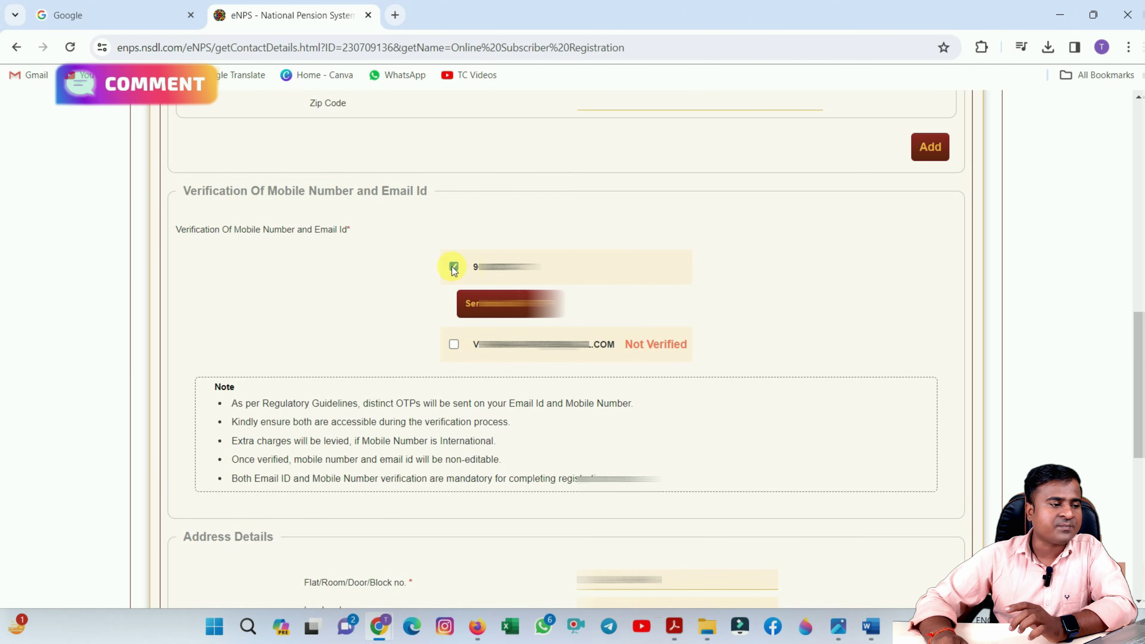
{"action": "left_click", "coordinate": [454, 347]}
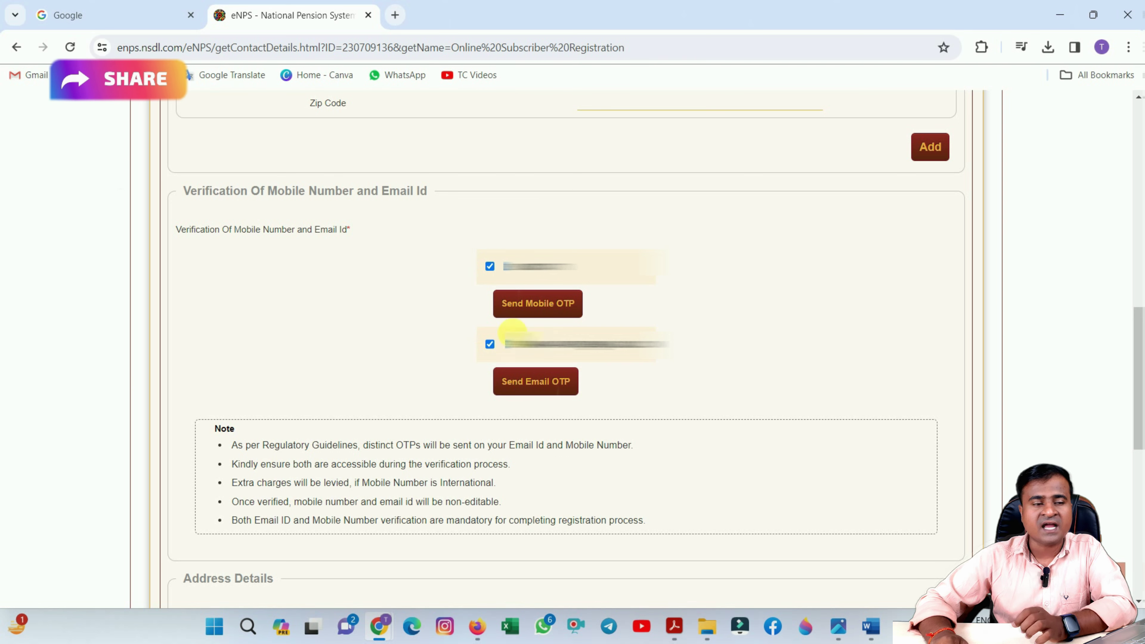
{"action": "left_click", "coordinate": [534, 304]}
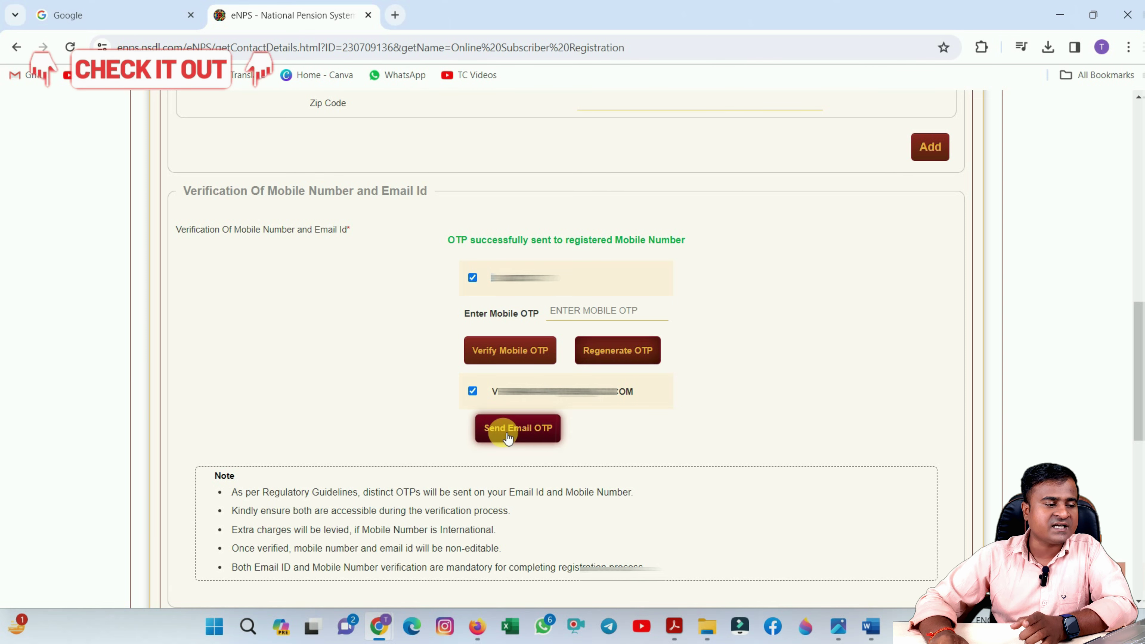
{"action": "left_click", "coordinate": [522, 436]}
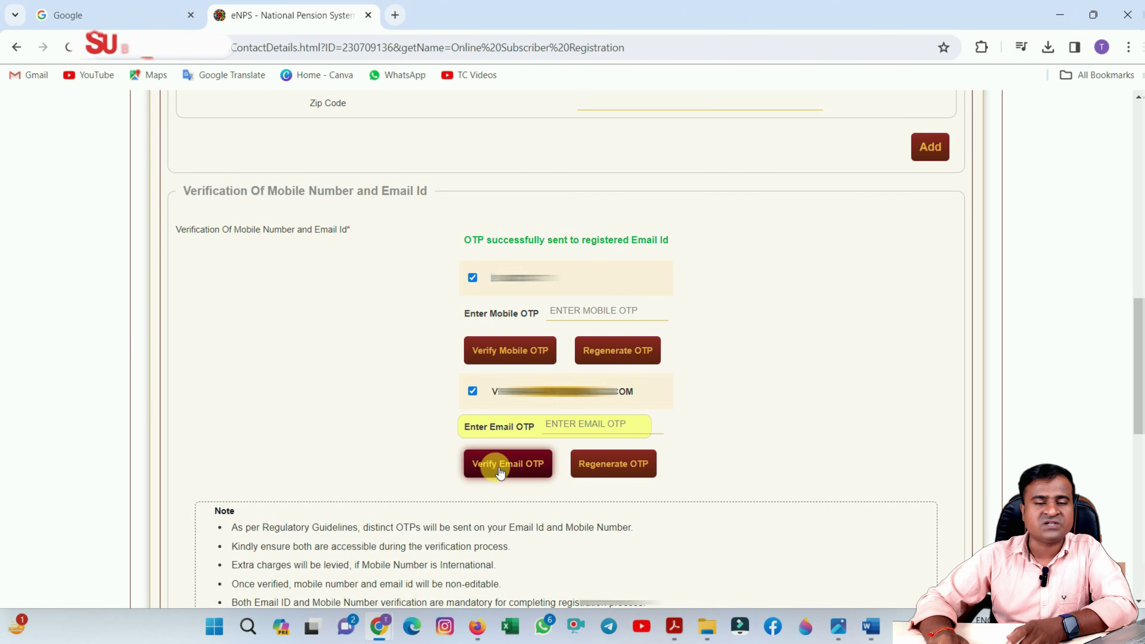
Enter the mobile OTP and the email OTP and verify both contacts.
{"action": "left_click", "coordinate": [548, 316]}
{"action": "type", "text": "••••••"}
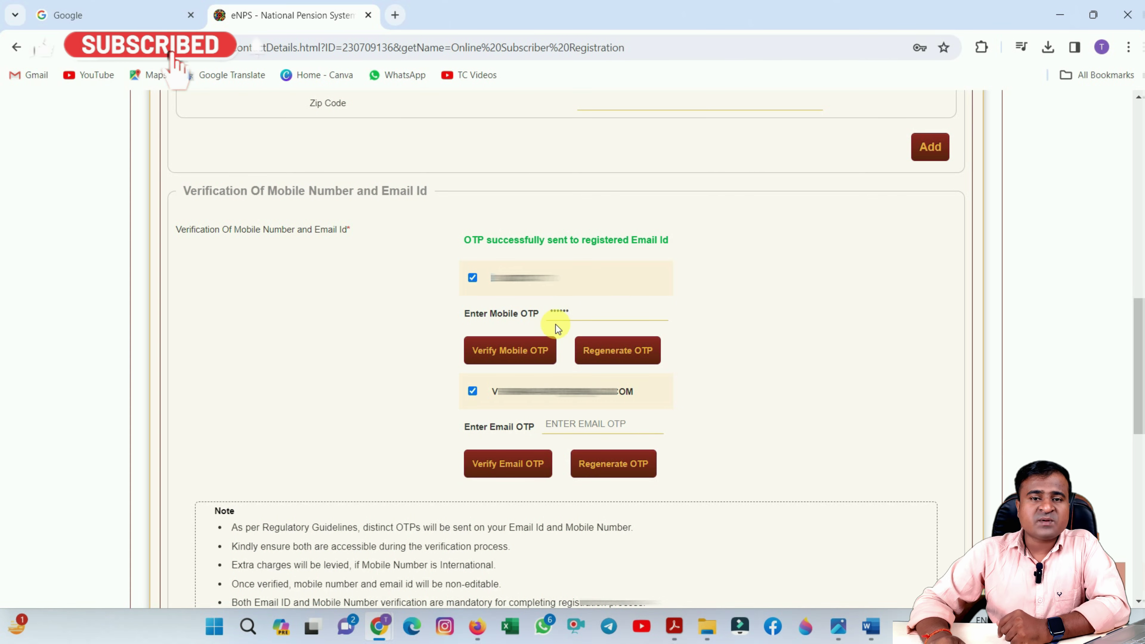
{"action": "left_click", "coordinate": [489, 356]}
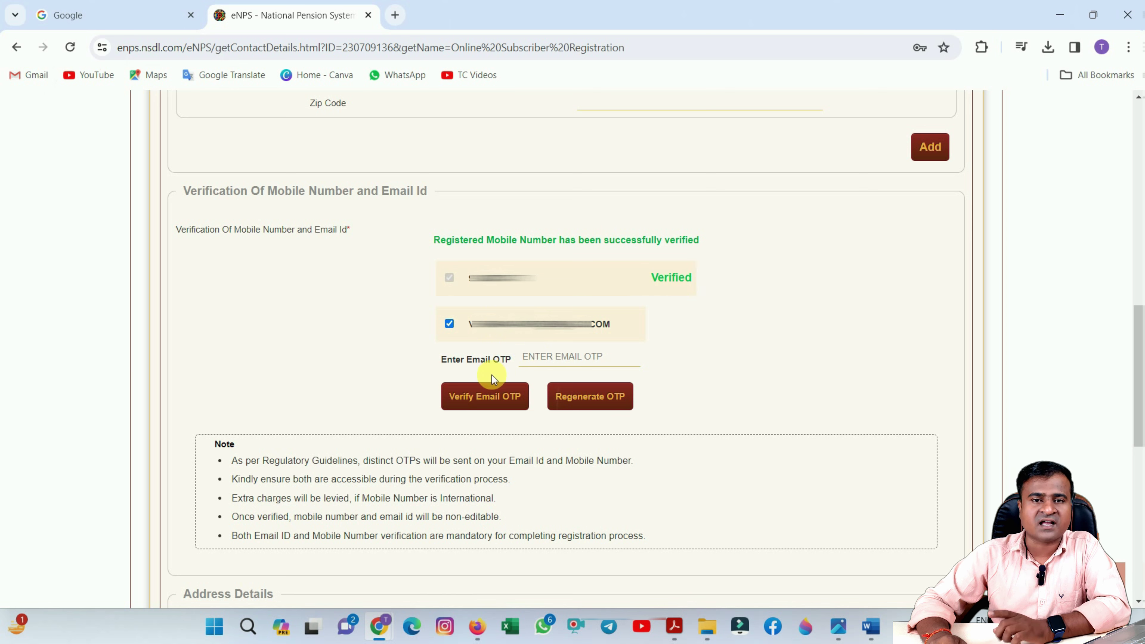
{"action": "left_click", "coordinate": [526, 368]}
{"action": "key", "text": "ctrl+v"}
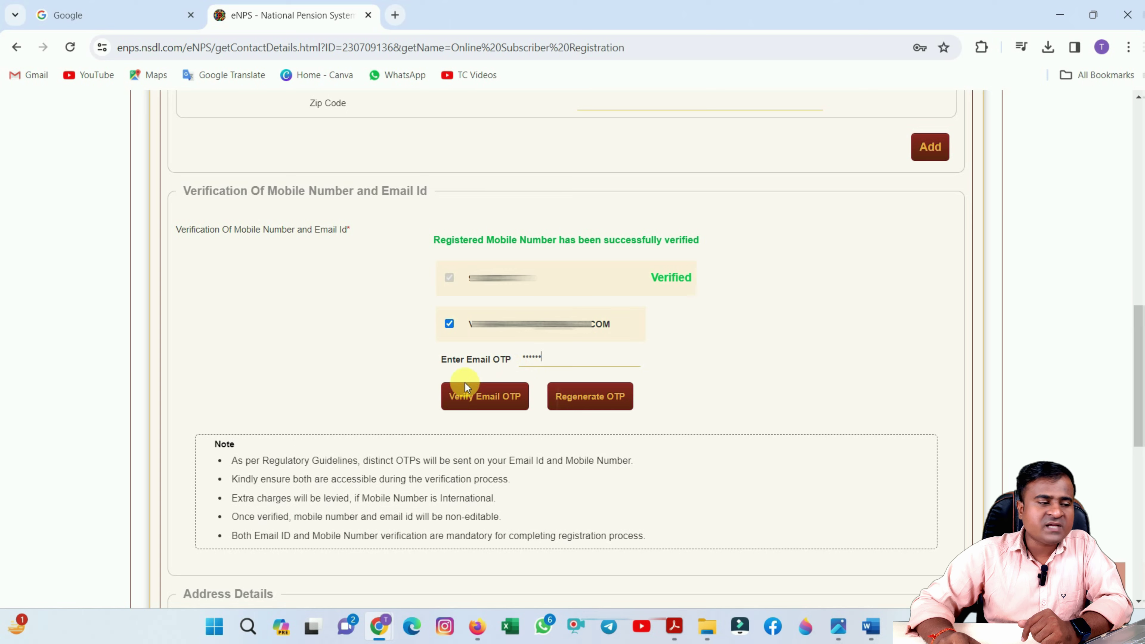
{"action": "left_click", "coordinate": [473, 397]}
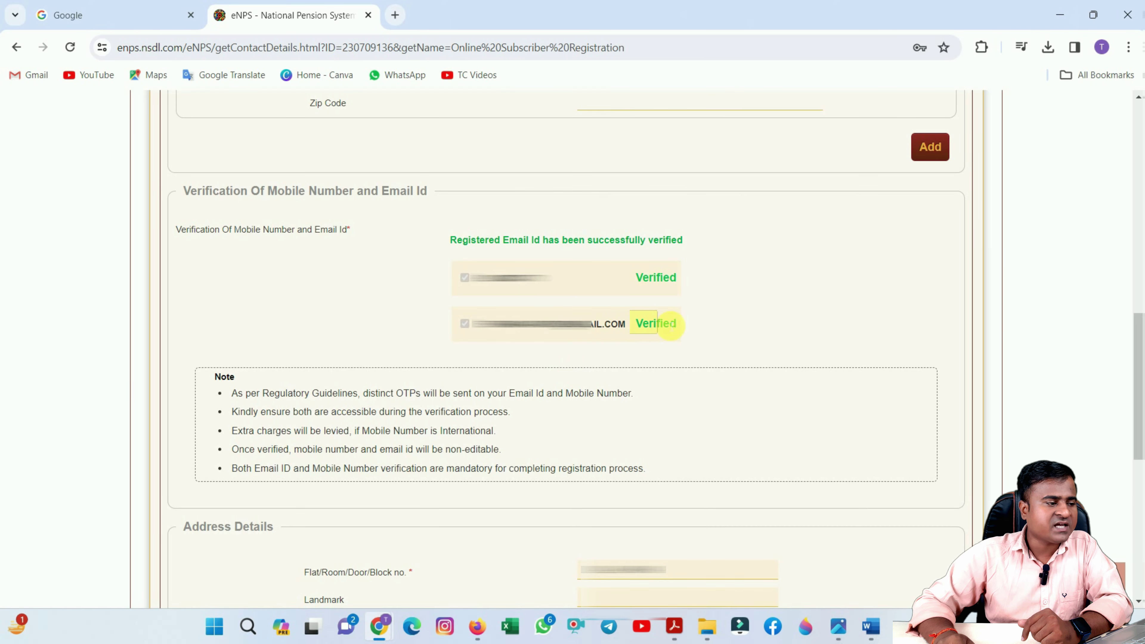
Check the Address Details and permanent address proof, and save the contact details to proceed to the bank details.
{"action": "scroll", "coordinate": [671, 331], "scroll_direction": "down", "scroll_amount": 5}
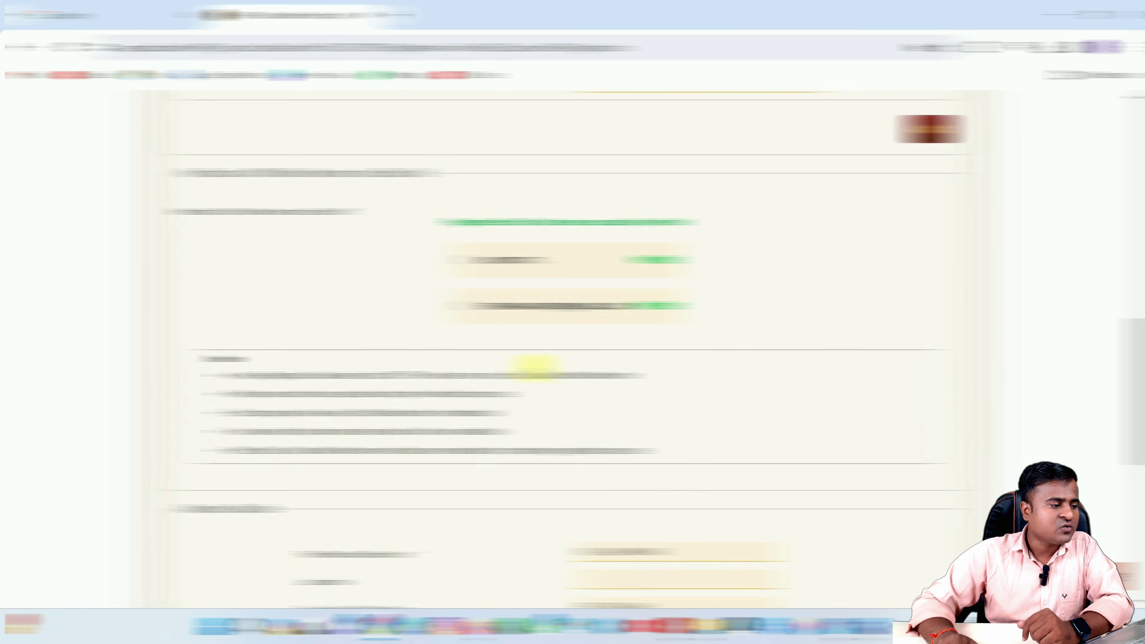
{"action": "scroll", "coordinate": [618, 336], "scroll_direction": "down", "scroll_amount": 3}
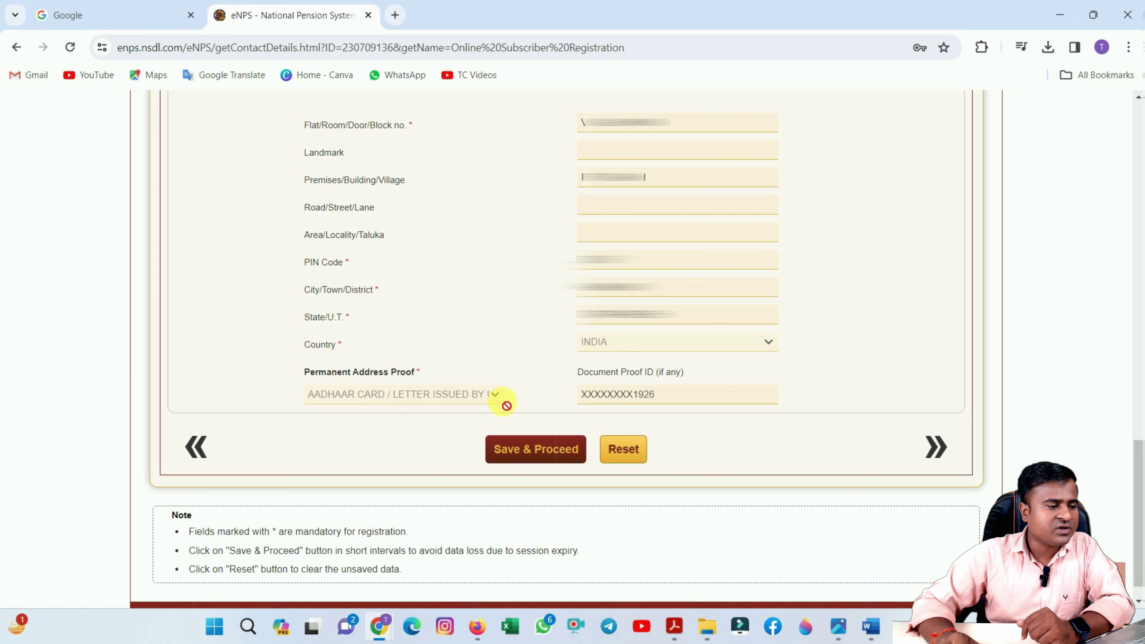
{"action": "left_click", "coordinate": [522, 455]}
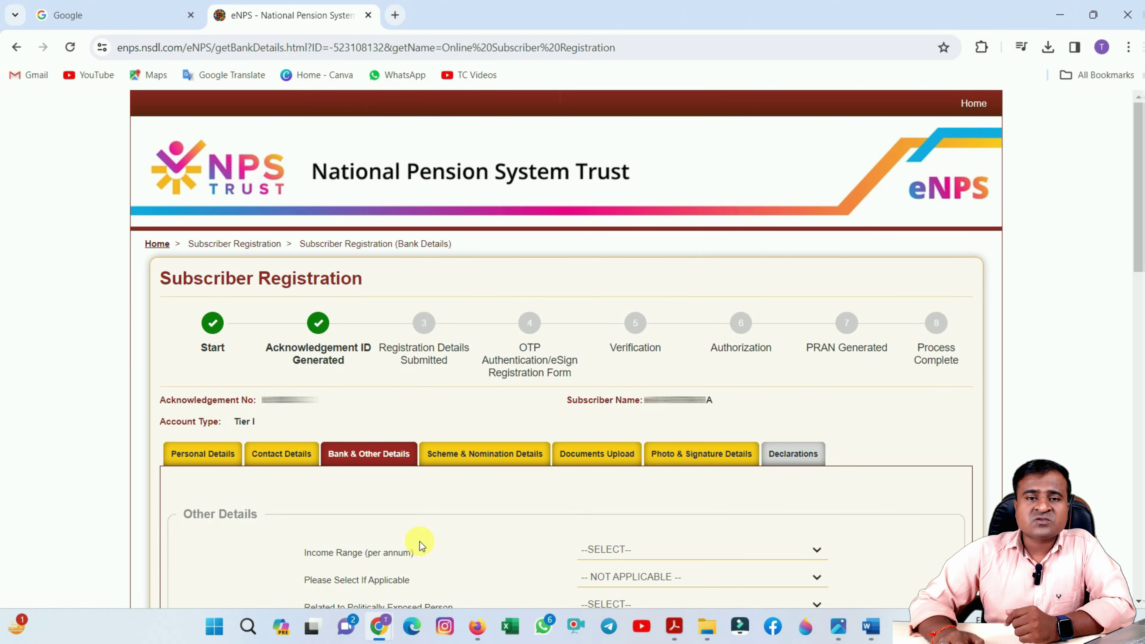
Set the annual income range to 1 LAC TO 5 LAC and Related to Politically Exposed Person to NO.
{"action": "scroll", "coordinate": [429, 533], "scroll_direction": "down", "scroll_amount": 3}
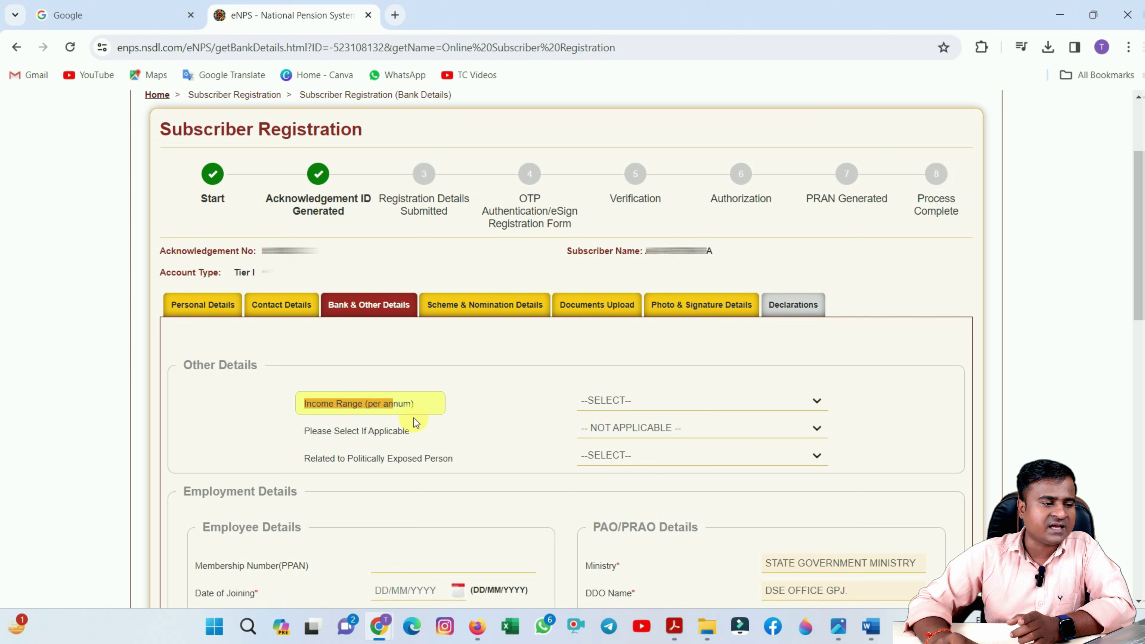
{"action": "left_click", "coordinate": [658, 400]}
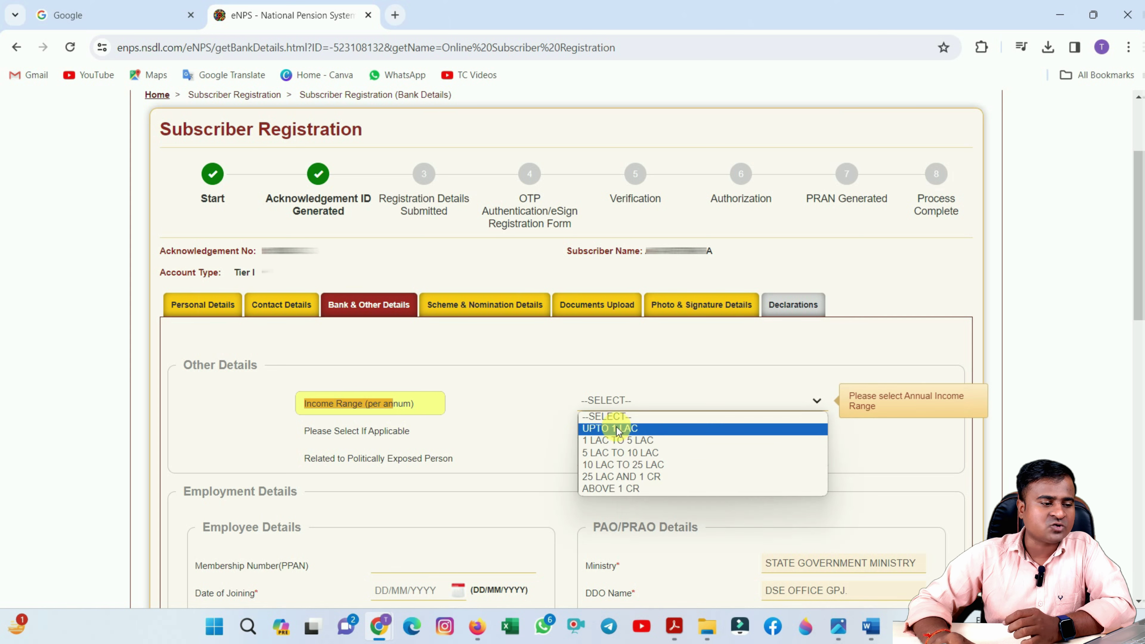
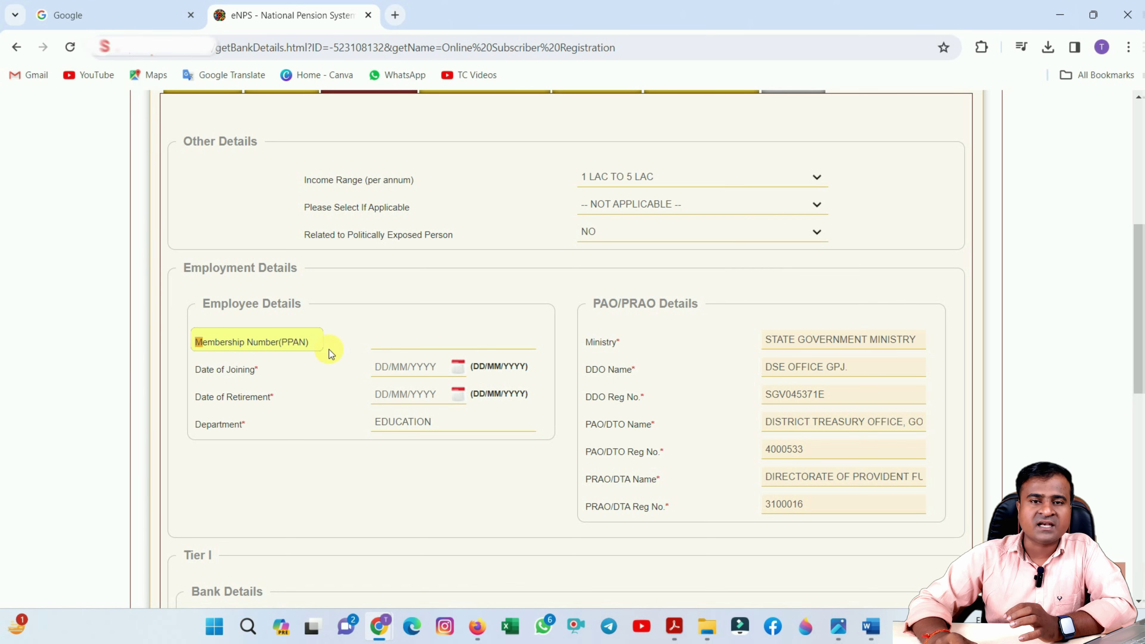
Set the Date of Joining to 17/11/2023 and the Date of Retirement to 03/07/2058 in Employee Details.
{"action": "left_click", "coordinate": [433, 346]}
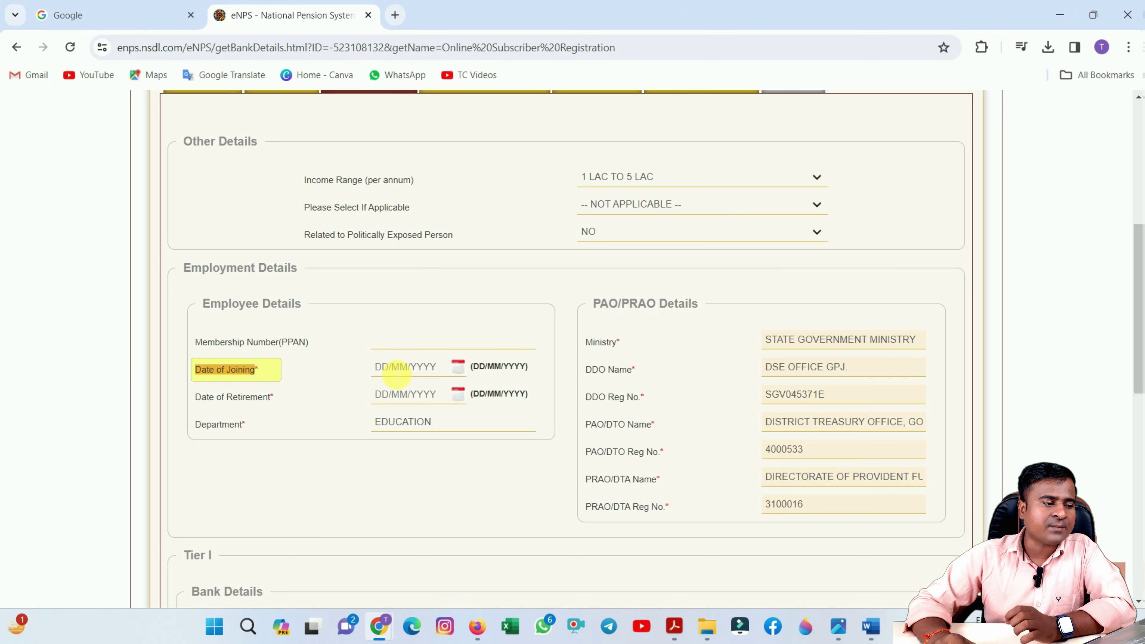
{"action": "left_click", "coordinate": [397, 370]}
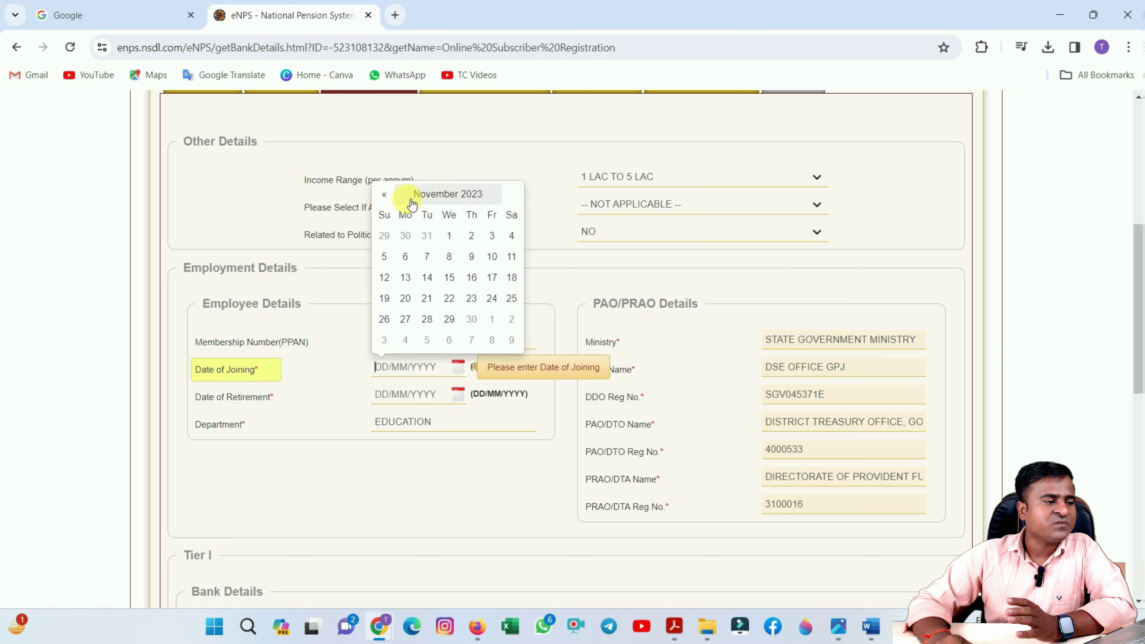
{"action": "left_click", "coordinate": [384, 194]}
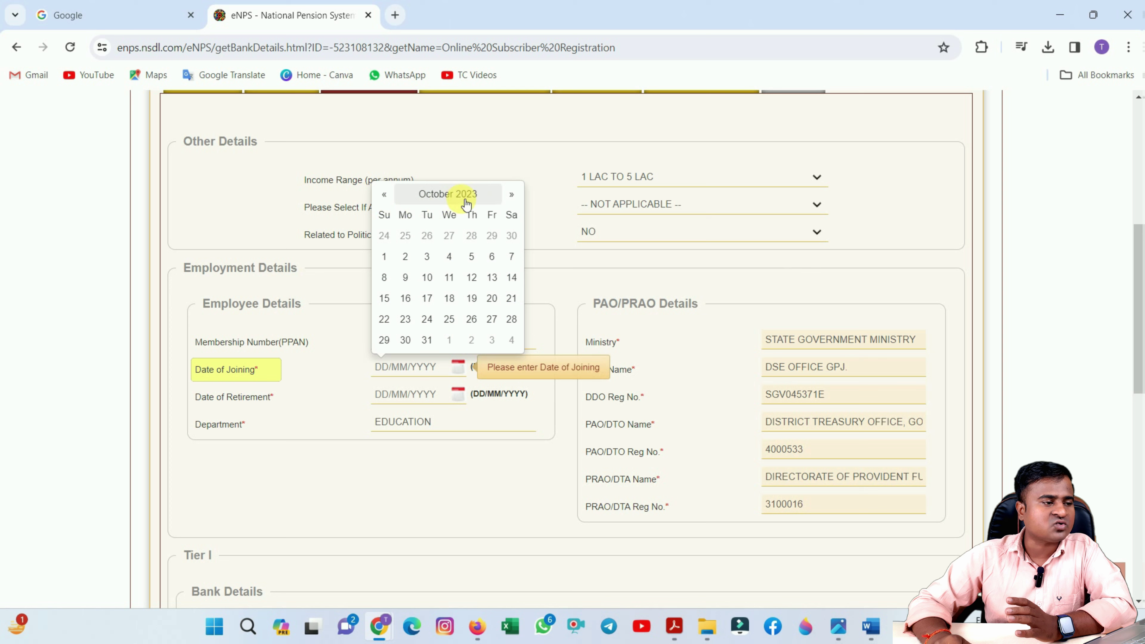
{"action": "left_click", "coordinate": [384, 195]}
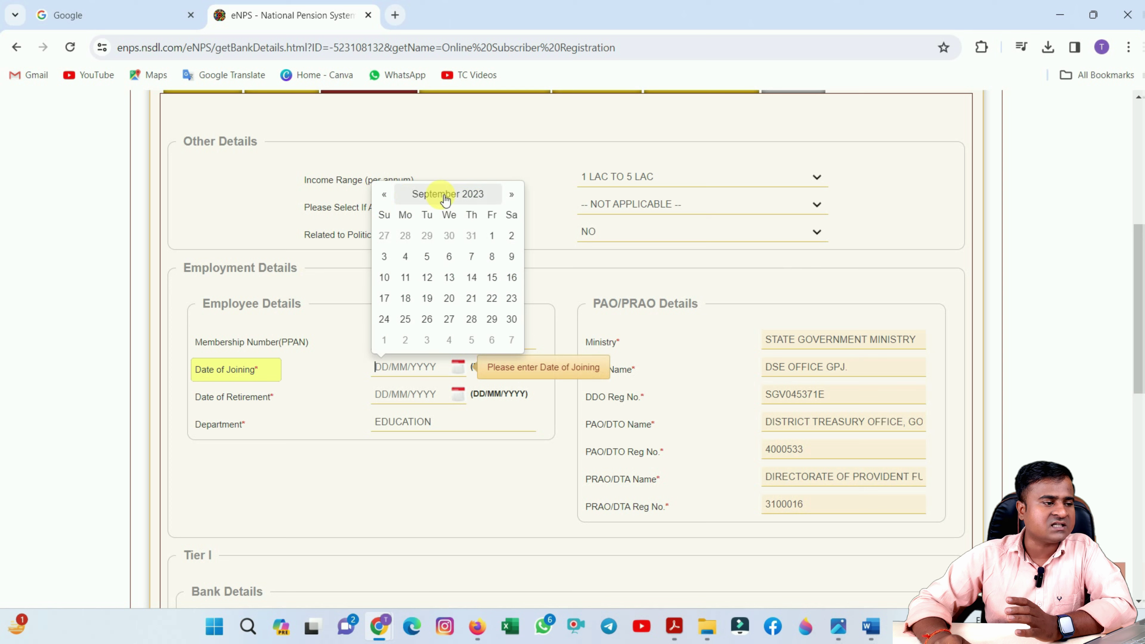
{"action": "left_click", "coordinate": [506, 199]}
{"action": "left_click", "coordinate": [506, 199]}
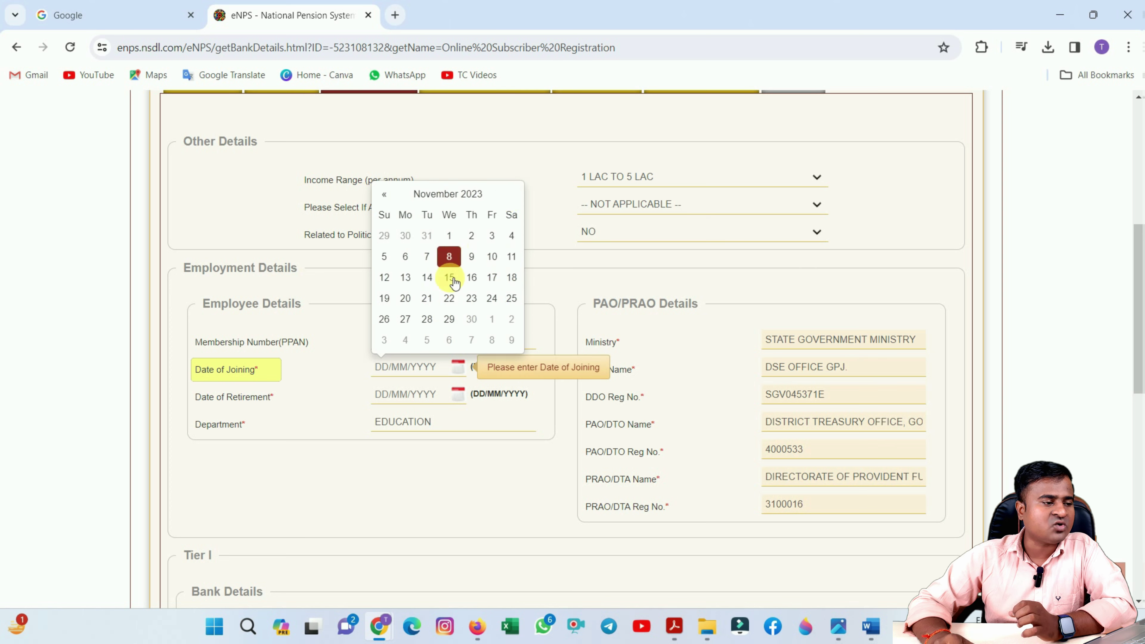
{"action": "left_click", "coordinate": [475, 234]}
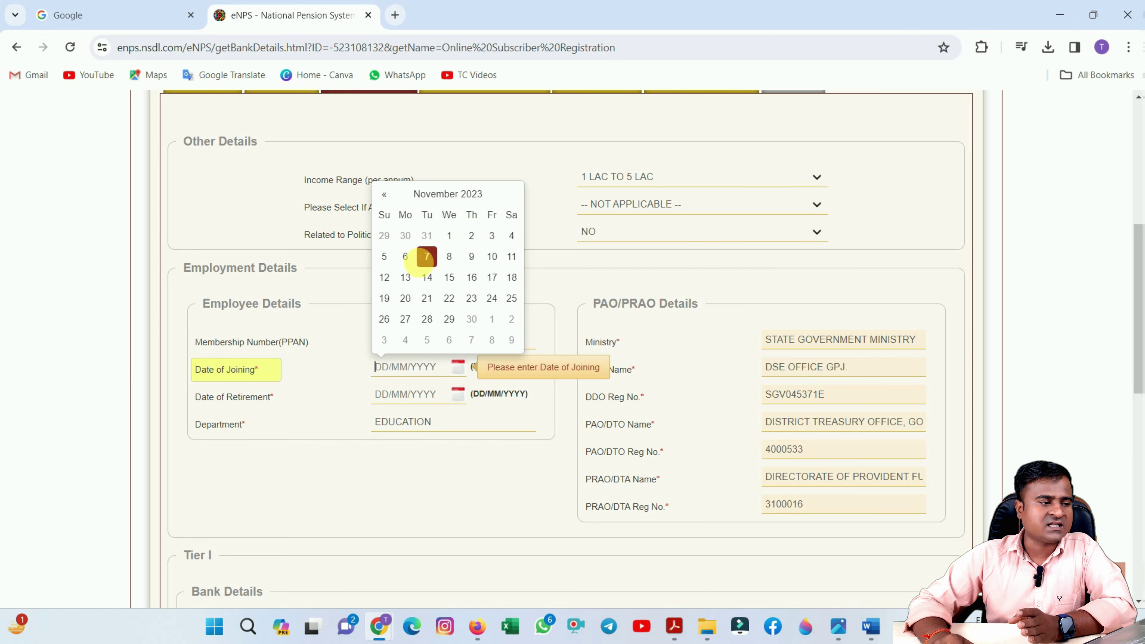
{"action": "left_click", "coordinate": [488, 281]}
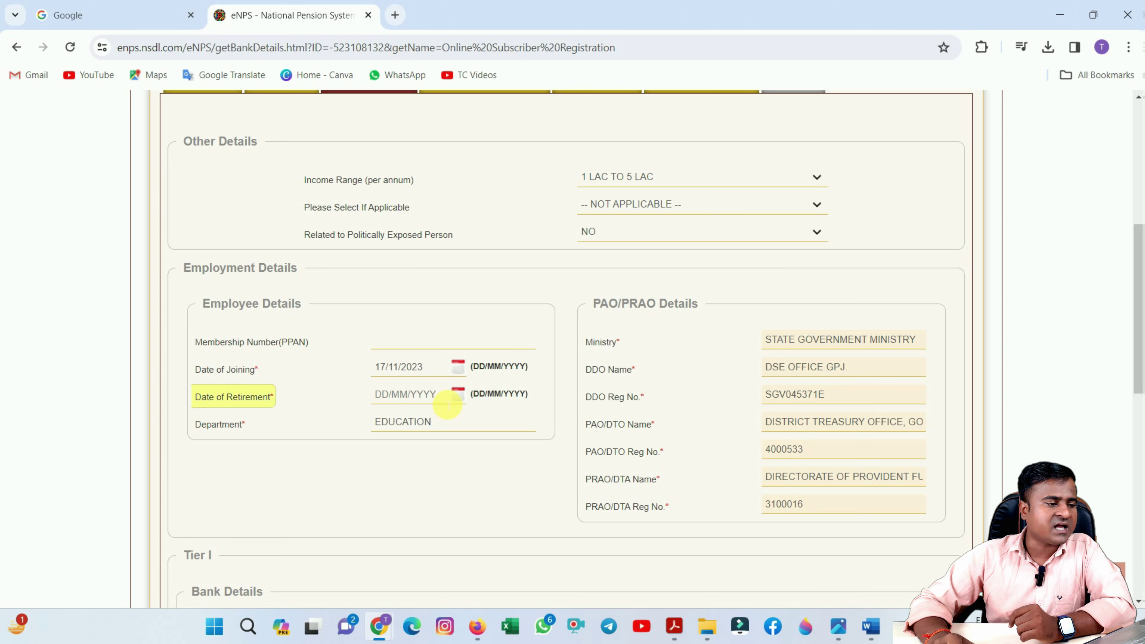
{"action": "left_click", "coordinate": [421, 395]}
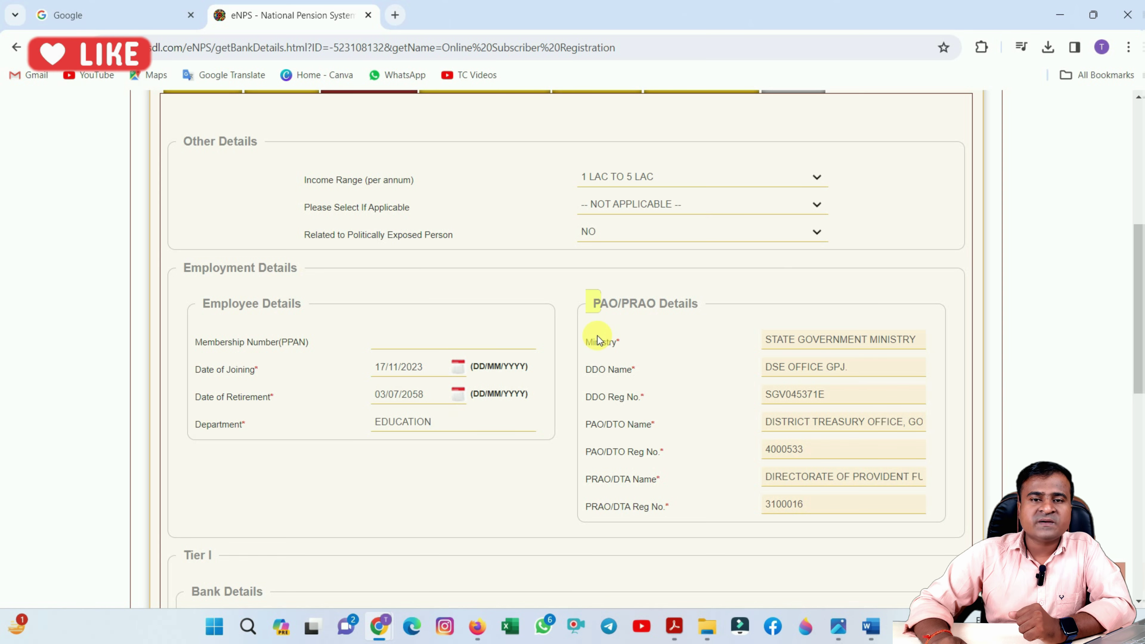
Set the Tier I account type to SAVING ACCOUNT, enter the bank account number and look up the branch with IFS code SBIN0002923.
{"action": "left_click_drag", "start_coordinate": [596, 317], "coordinate": [616, 315]}
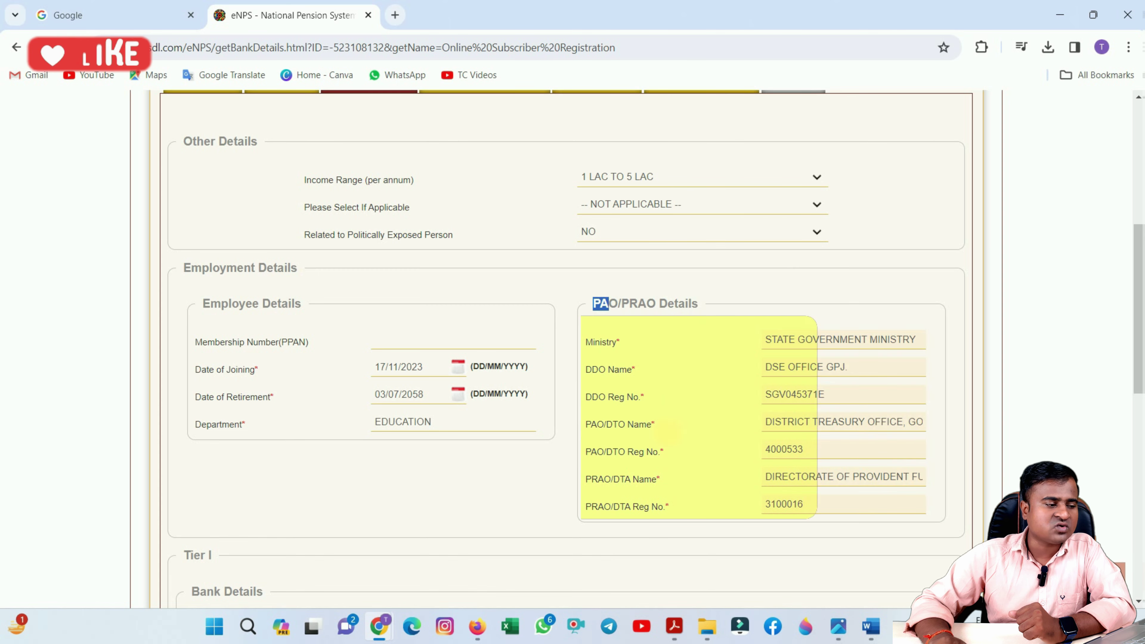
{"action": "scroll", "coordinate": [504, 460], "scroll_direction": "down", "scroll_amount": 5}
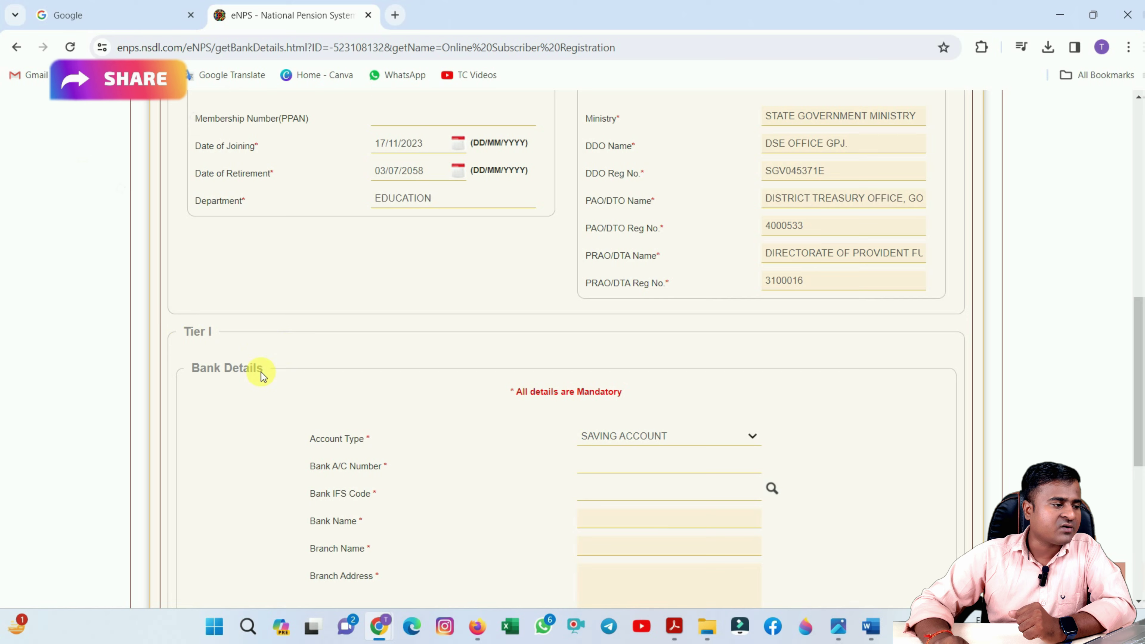
{"action": "scroll", "coordinate": [248, 374], "scroll_direction": "down", "scroll_amount": 3}
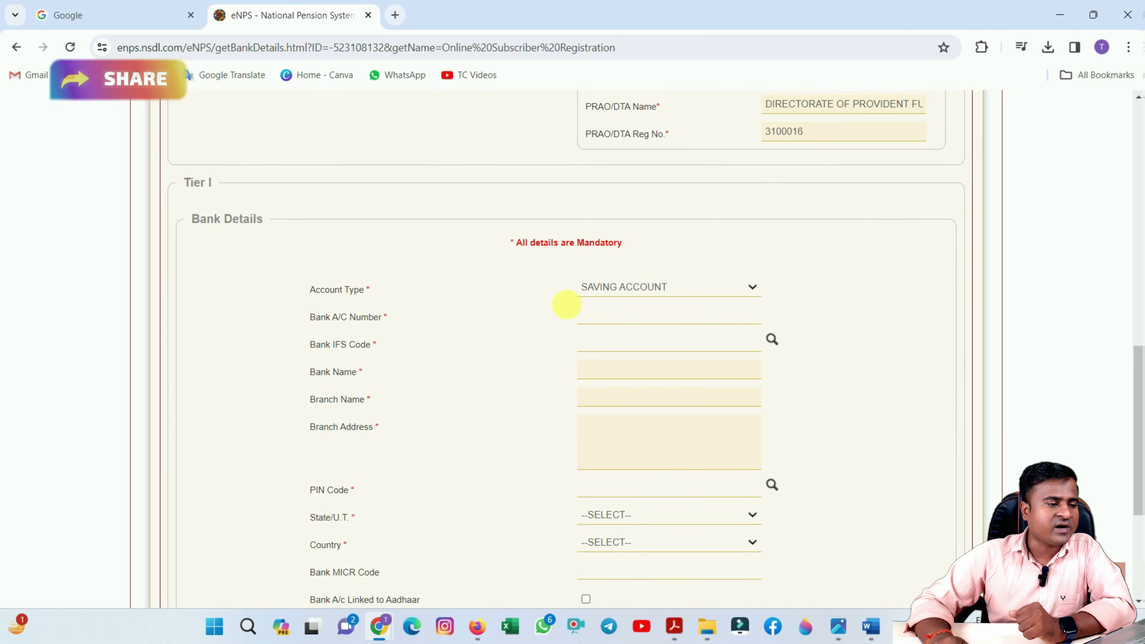
{"action": "left_click", "coordinate": [705, 291]}
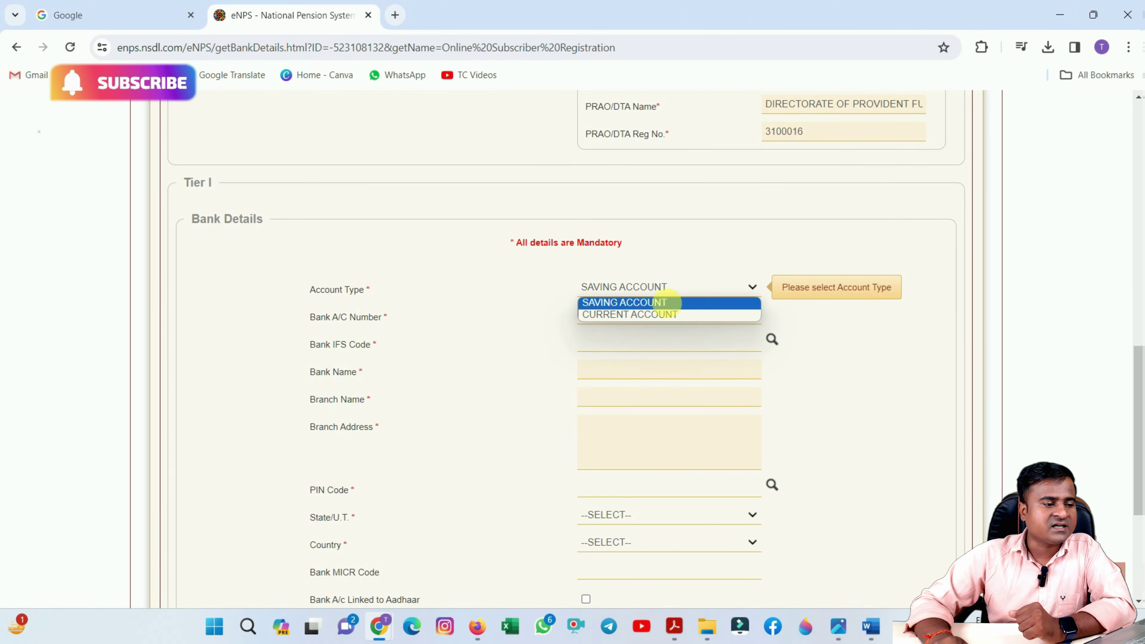
{"action": "left_click", "coordinate": [639, 303]}
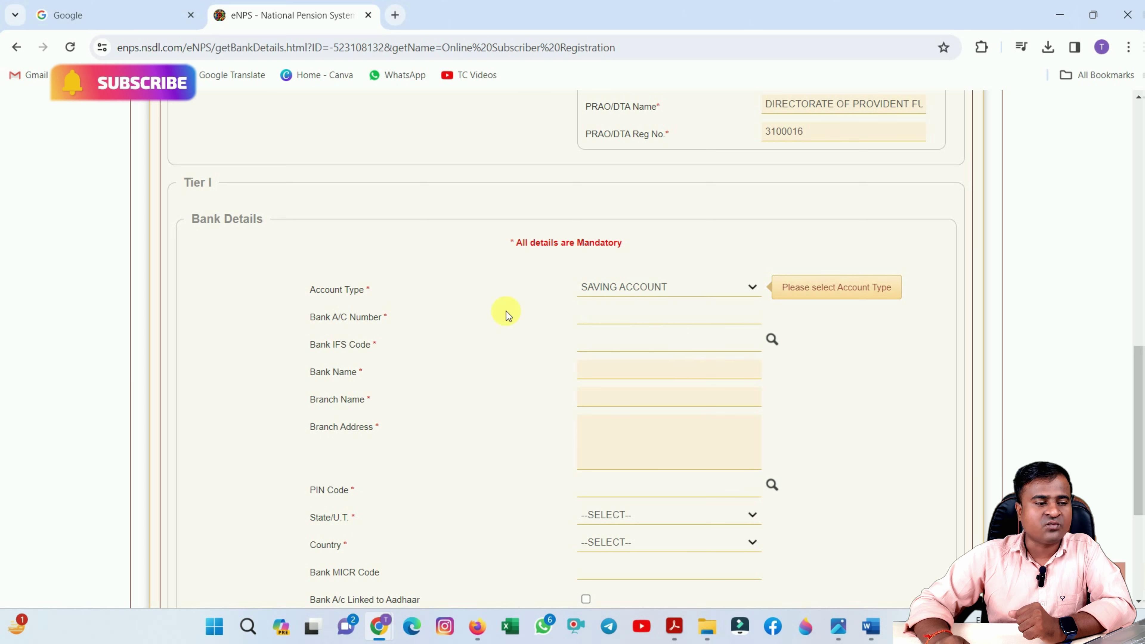
{"action": "left_click", "coordinate": [658, 318]}
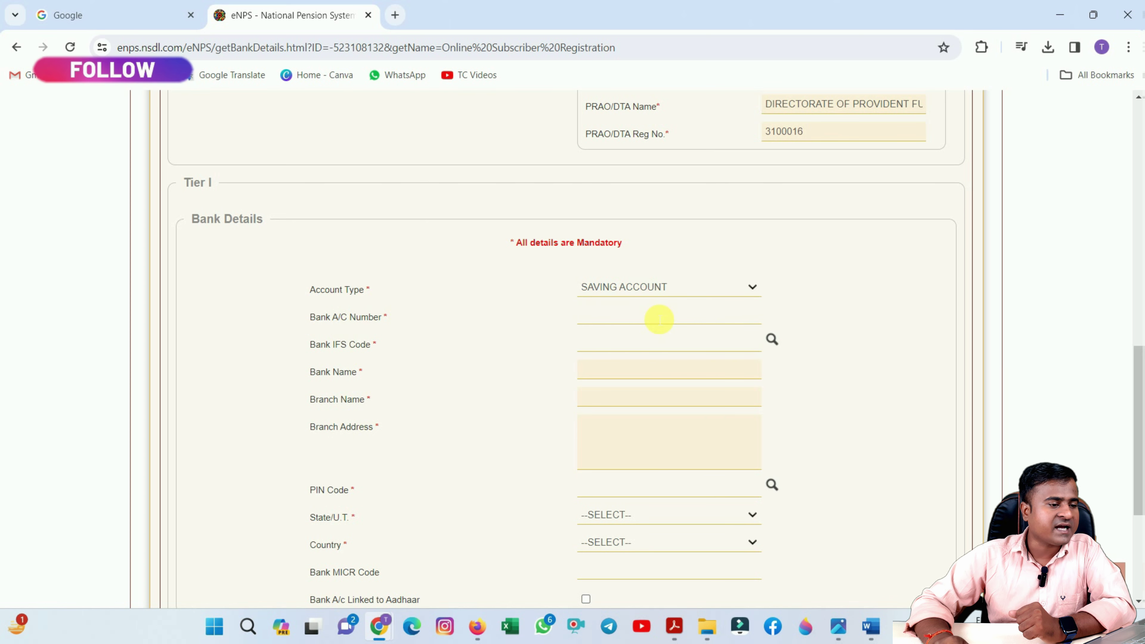
{"action": "left_click", "coordinate": [683, 348]}
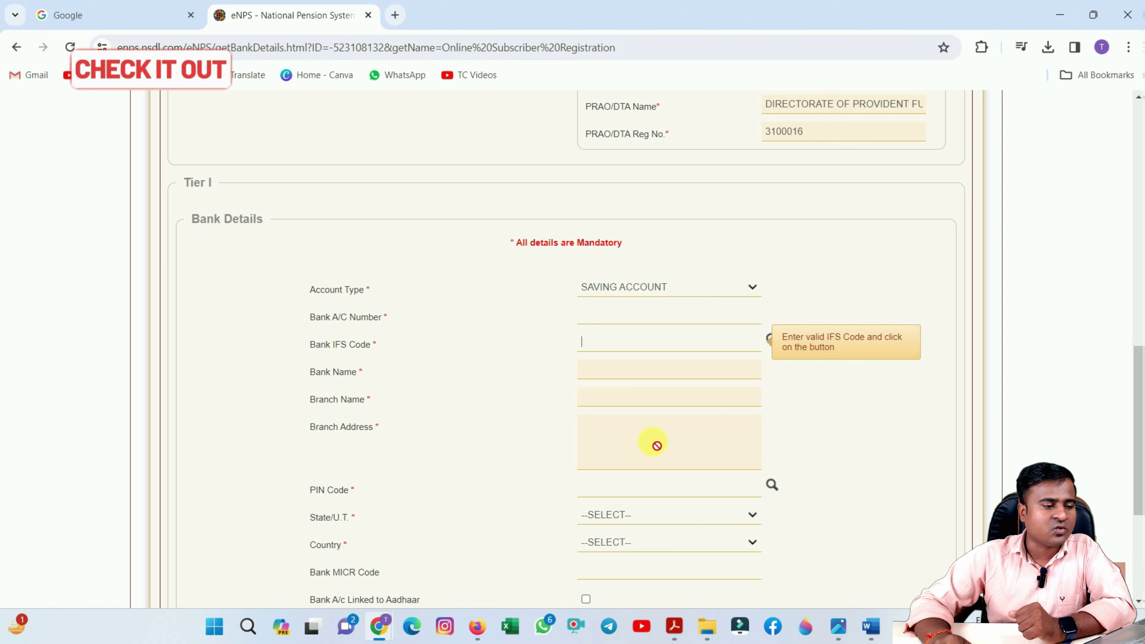
{"action": "type", "text": "SBIN0002923"}
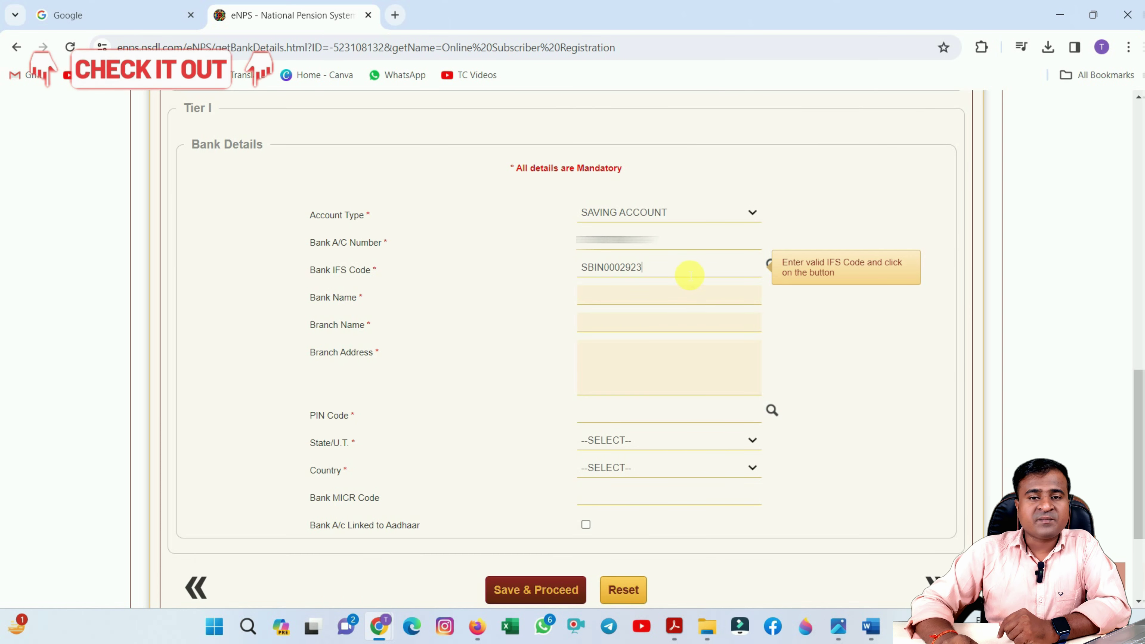
{"action": "left_click", "coordinate": [806, 356]}
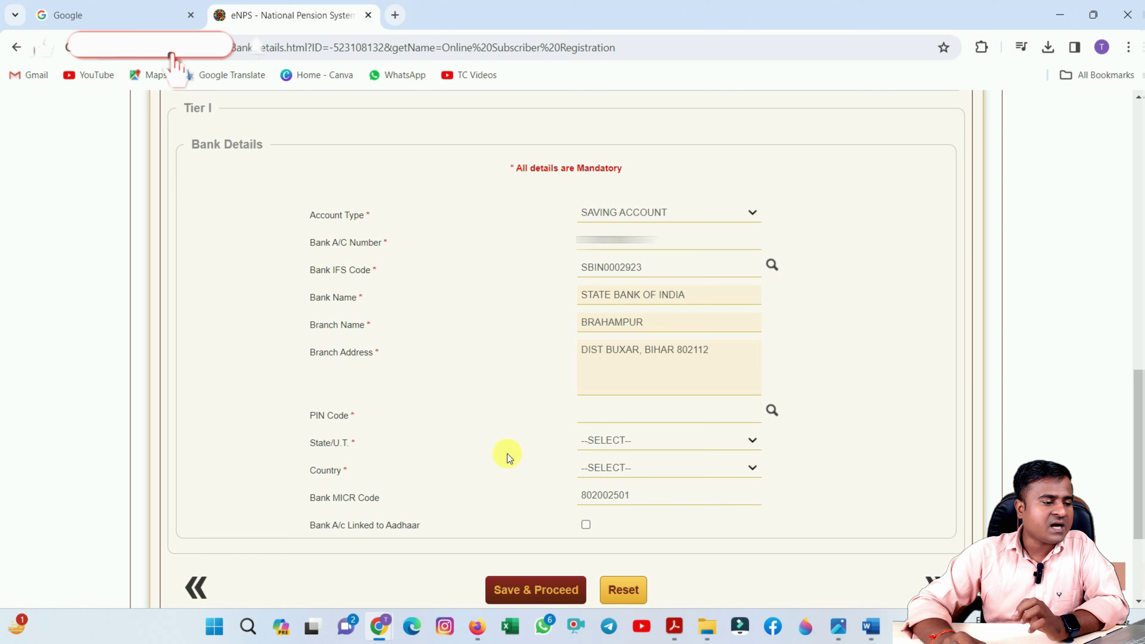
Set the State/U.T. in the Tier I Bank Details to BIHAR.
{"action": "left_click", "coordinate": [595, 442]}
{"action": "scroll", "coordinate": [628, 354], "scroll_direction": "down", "scroll_amount": 1}
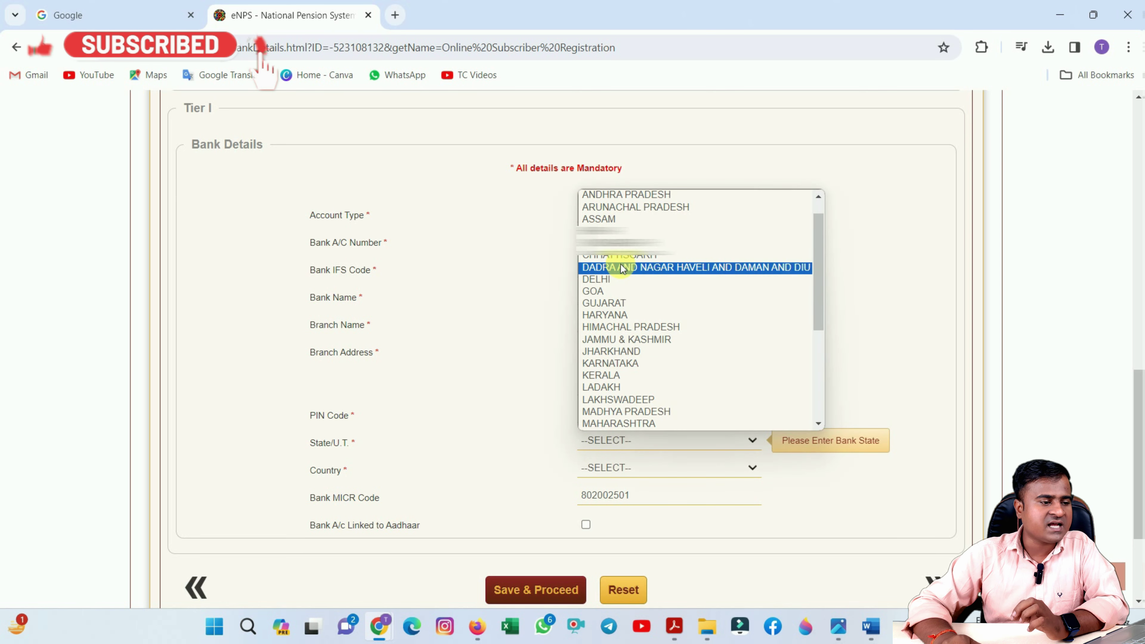
{"action": "key", "text": "b"}
{"action": "key", "text": "Up"}
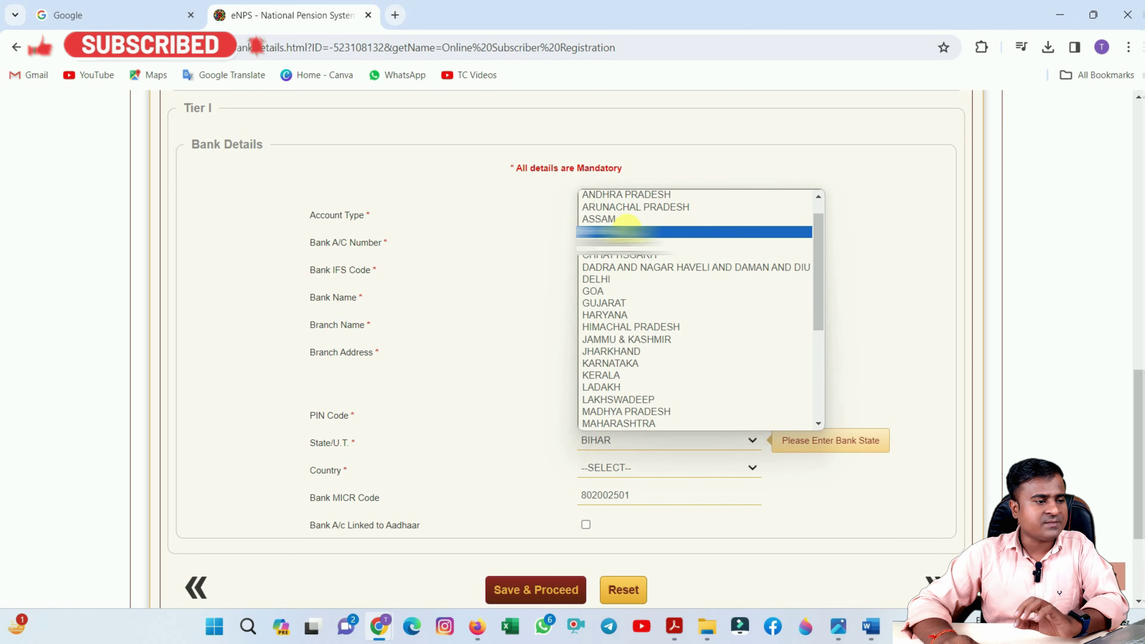
{"action": "key", "text": "Return"}
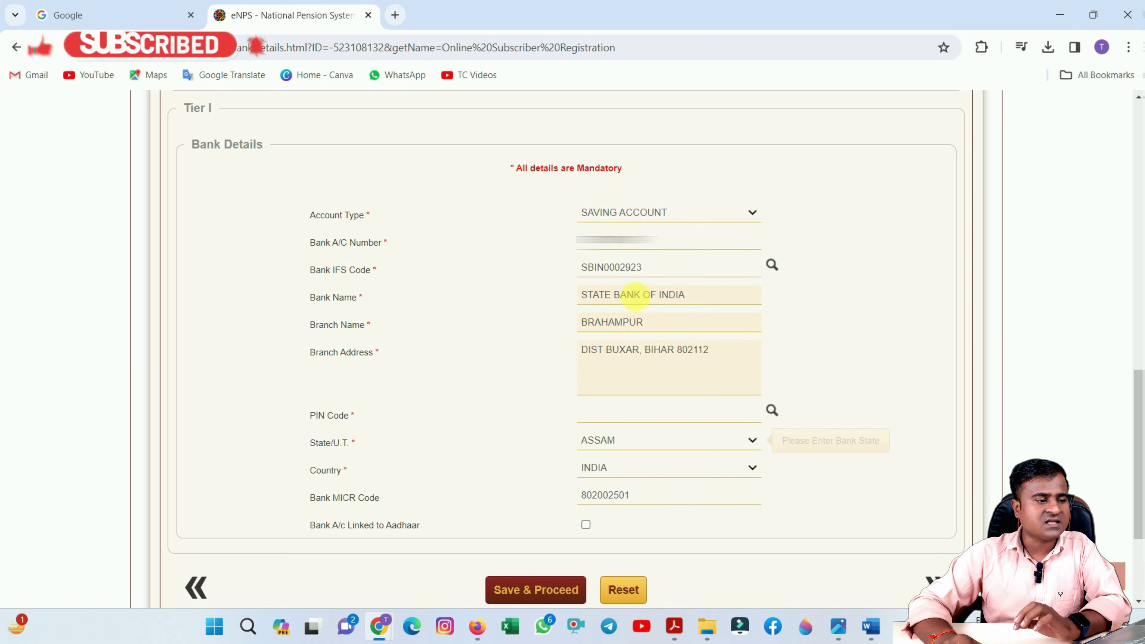
{"action": "left_click", "coordinate": [626, 444]}
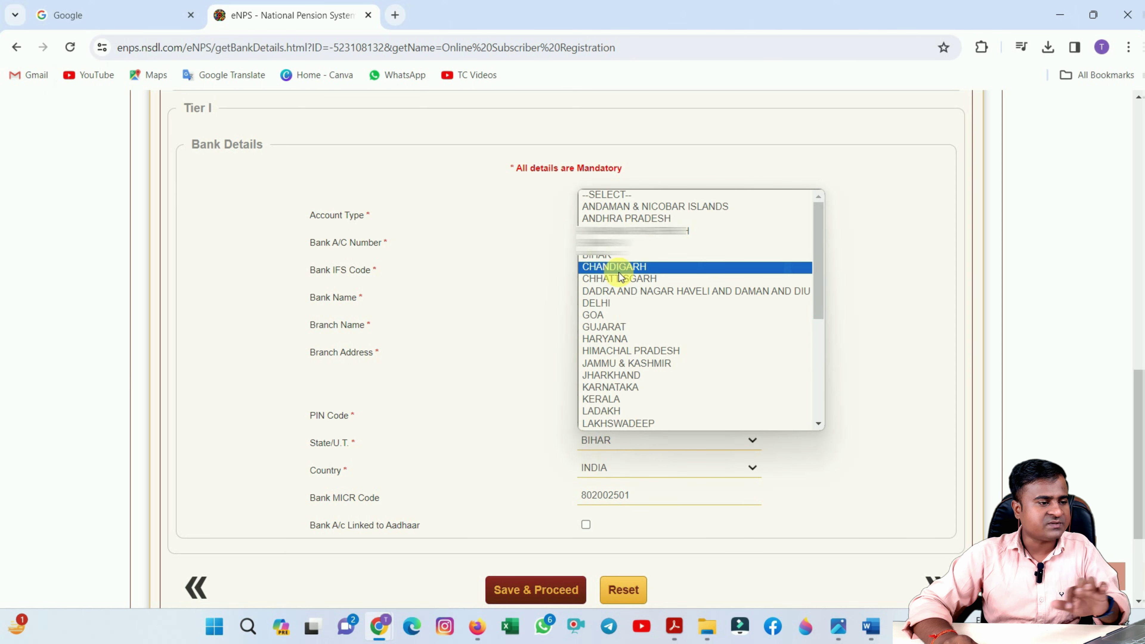
{"action": "left_click", "coordinate": [613, 257]}
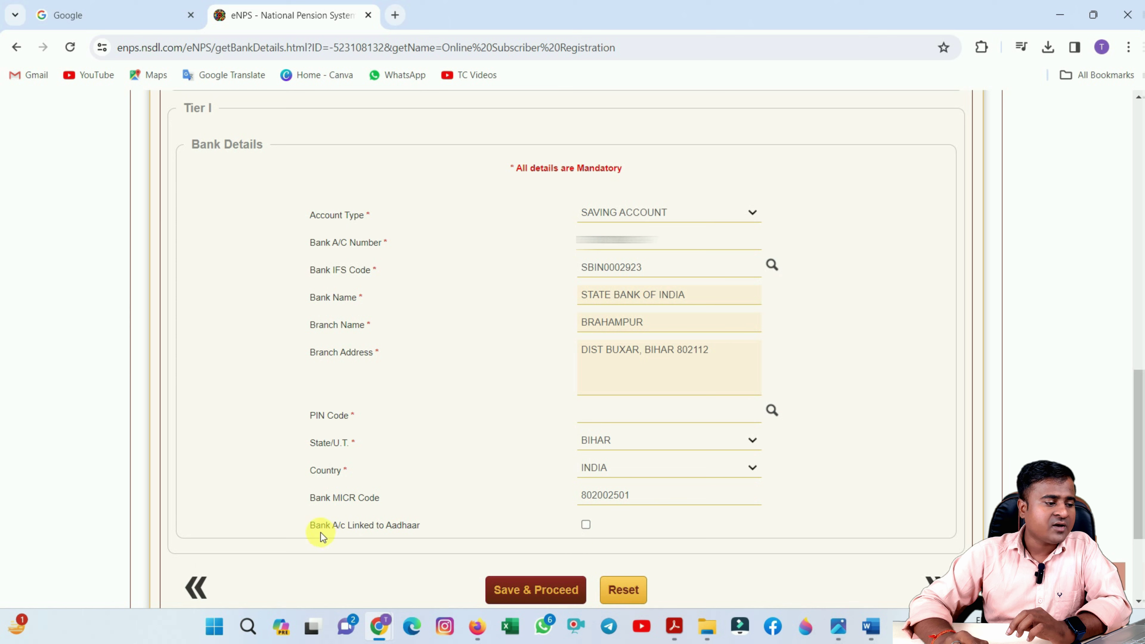
Mark the bank account as linked to Aadhaar and save the bank details to proceed to the scheme and nomination details.
{"action": "left_click", "coordinate": [585, 526]}
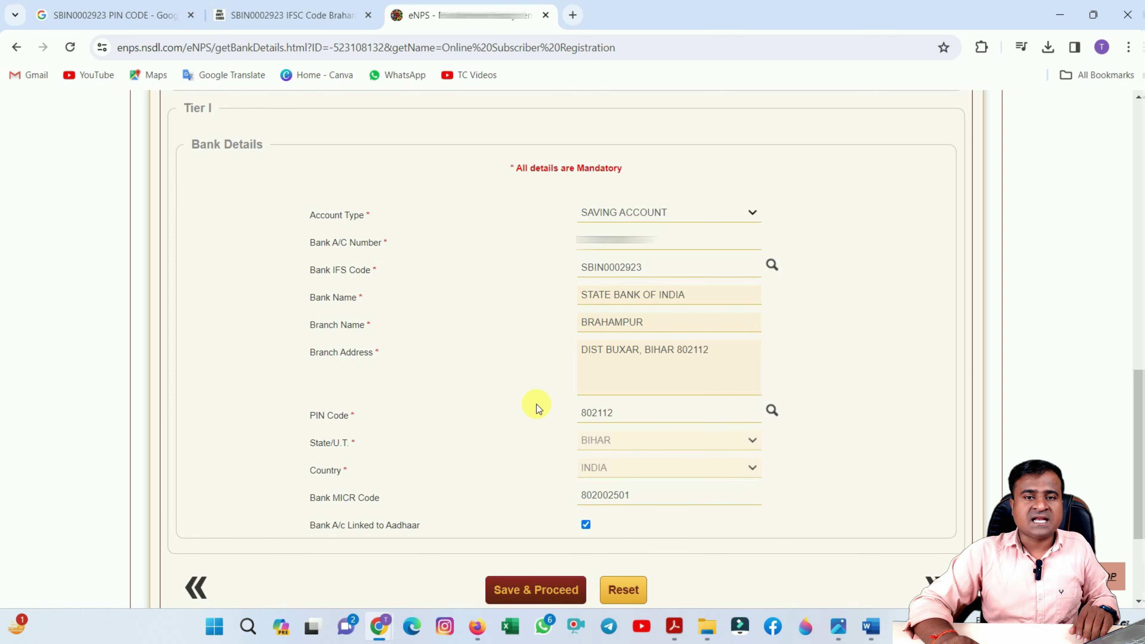
{"action": "scroll", "coordinate": [536, 401], "scroll_direction": "down", "scroll_amount": 3}
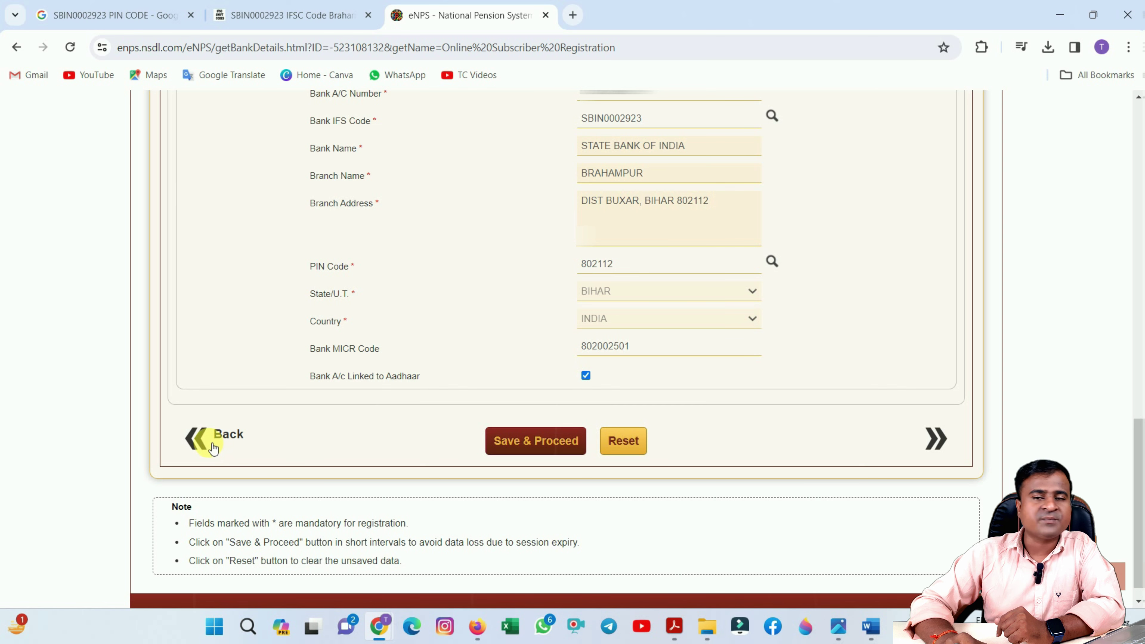
{"action": "left_click", "coordinate": [540, 444]}
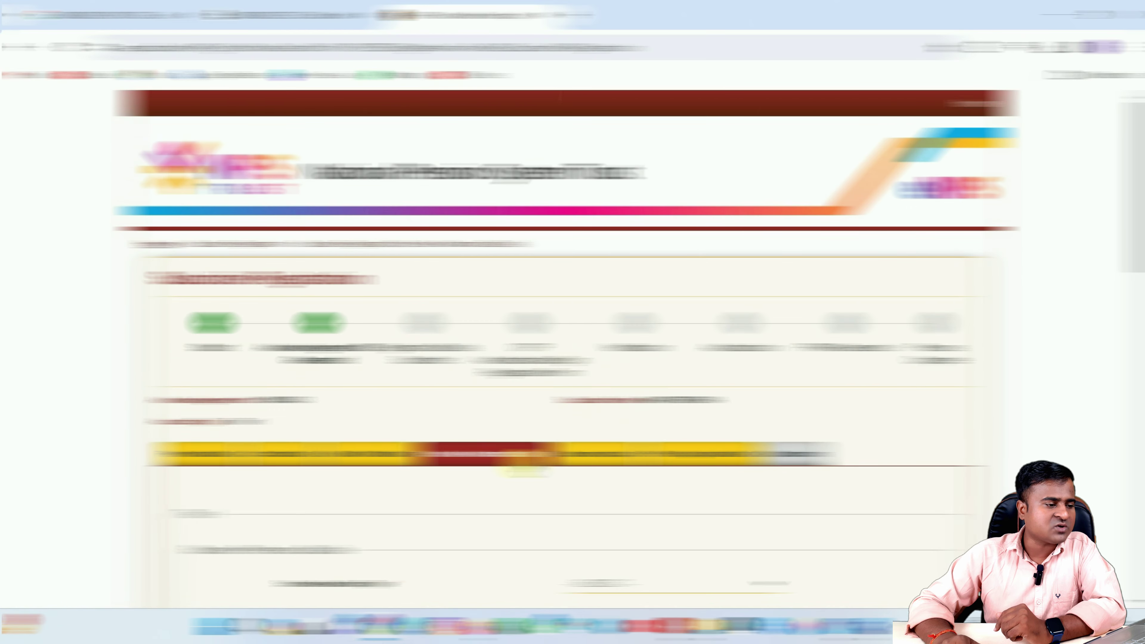
Try SELECTION BY SUBSCRIBER as the Scheme Selection Type and view the available pension fund managers.
{"action": "scroll", "coordinate": [524, 460], "scroll_direction": "down", "scroll_amount": 2}
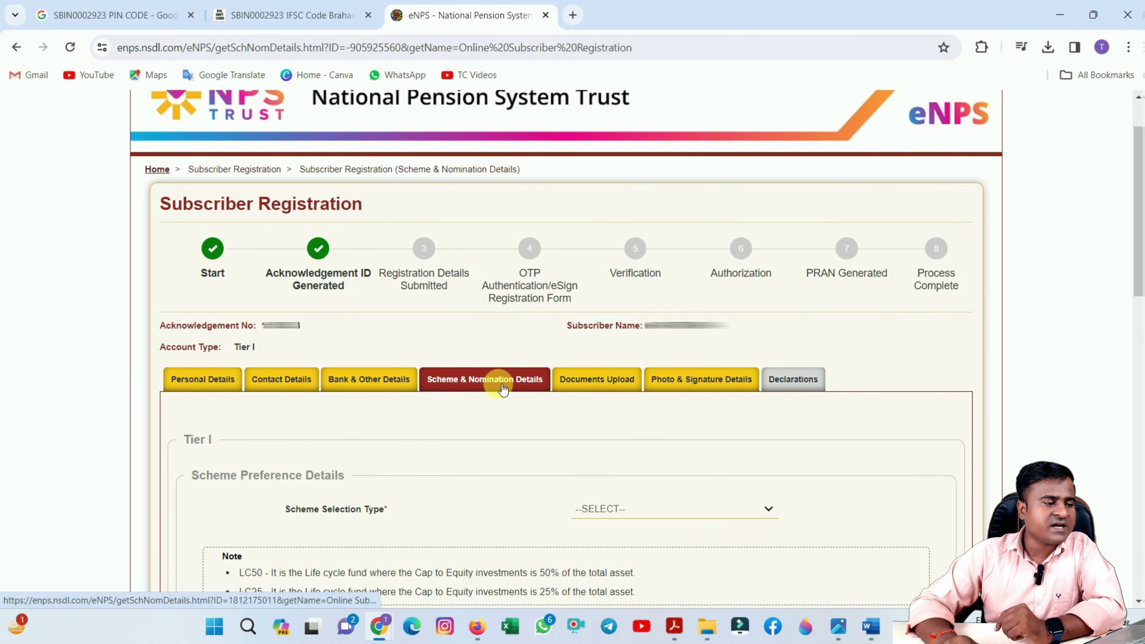
{"action": "scroll", "coordinate": [536, 390], "scroll_direction": "down", "scroll_amount": 3}
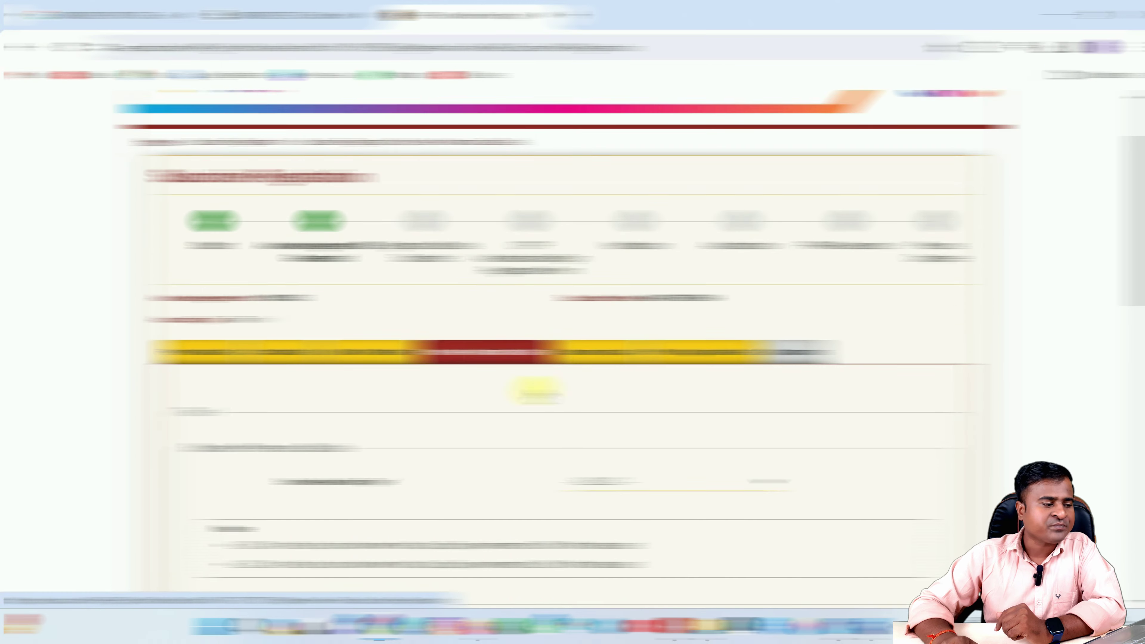
{"action": "left_click", "coordinate": [629, 364]}
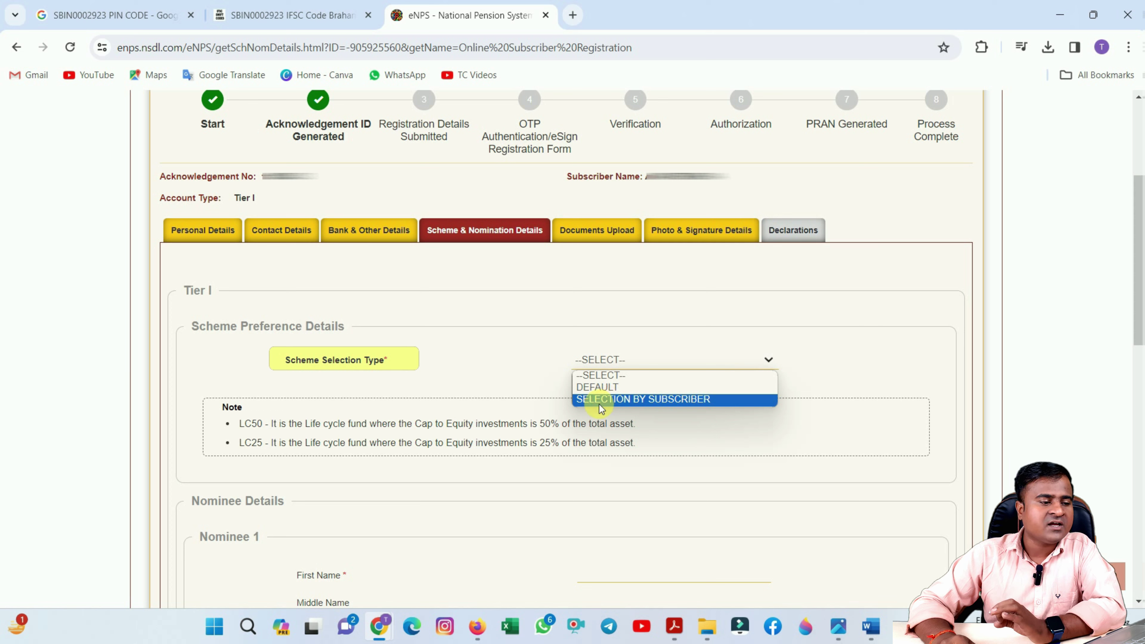
{"action": "left_click", "coordinate": [669, 400]}
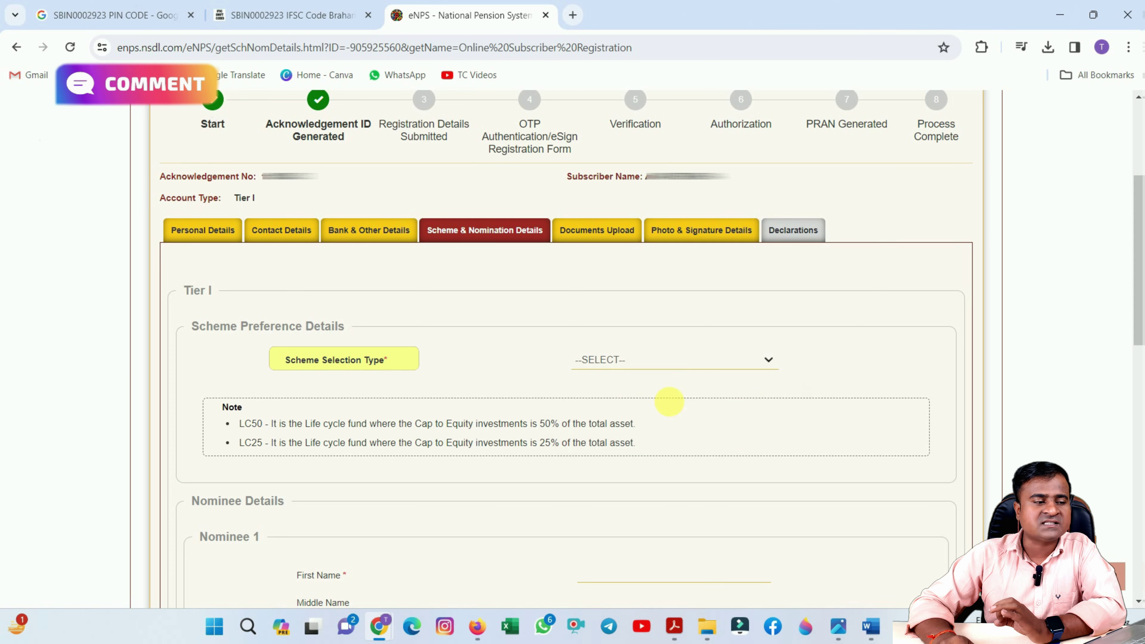
{"action": "left_click", "coordinate": [622, 399]}
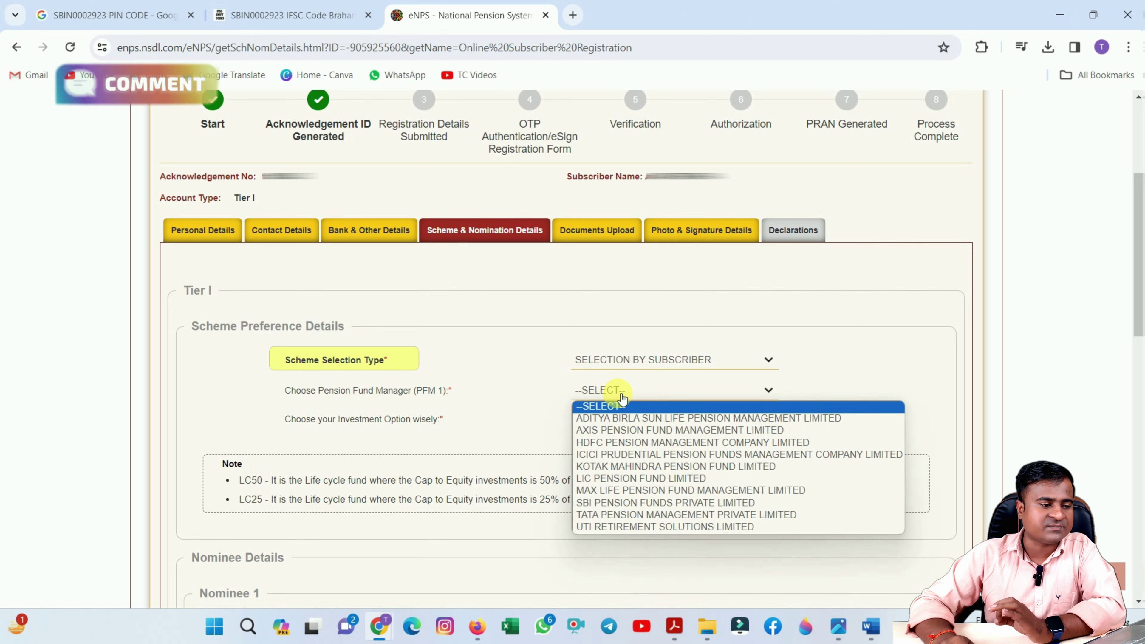
{"action": "left_click", "coordinate": [580, 380]}
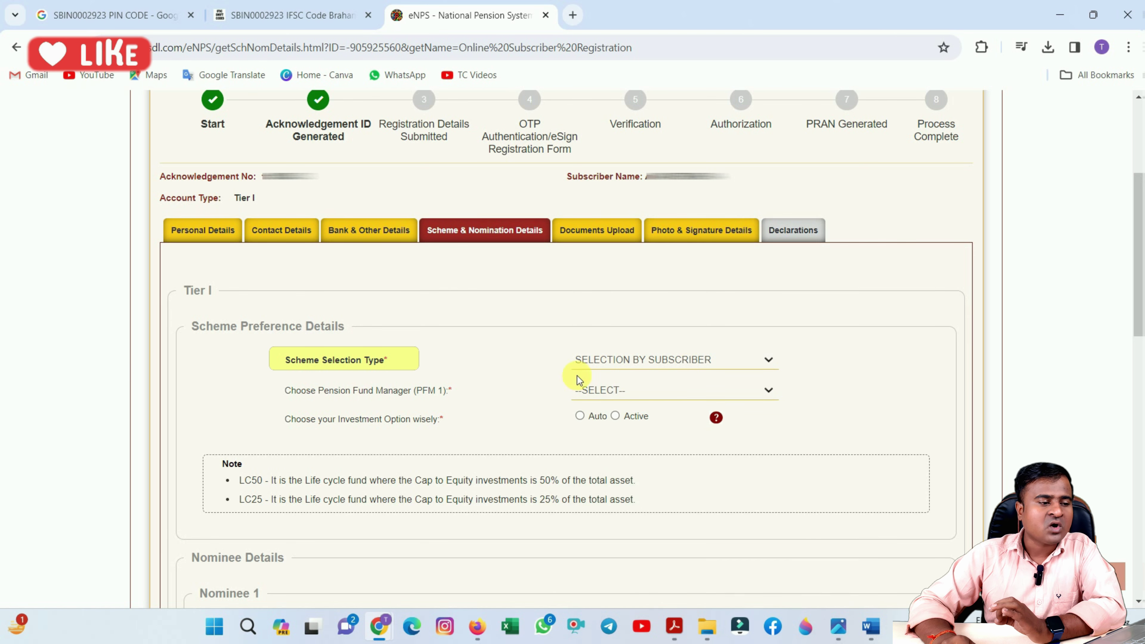
Set the Scheme Selection Type to DEFAULT and review the scheme distribution table and the life cycle fund note.
{"action": "left_click", "coordinate": [660, 368]}
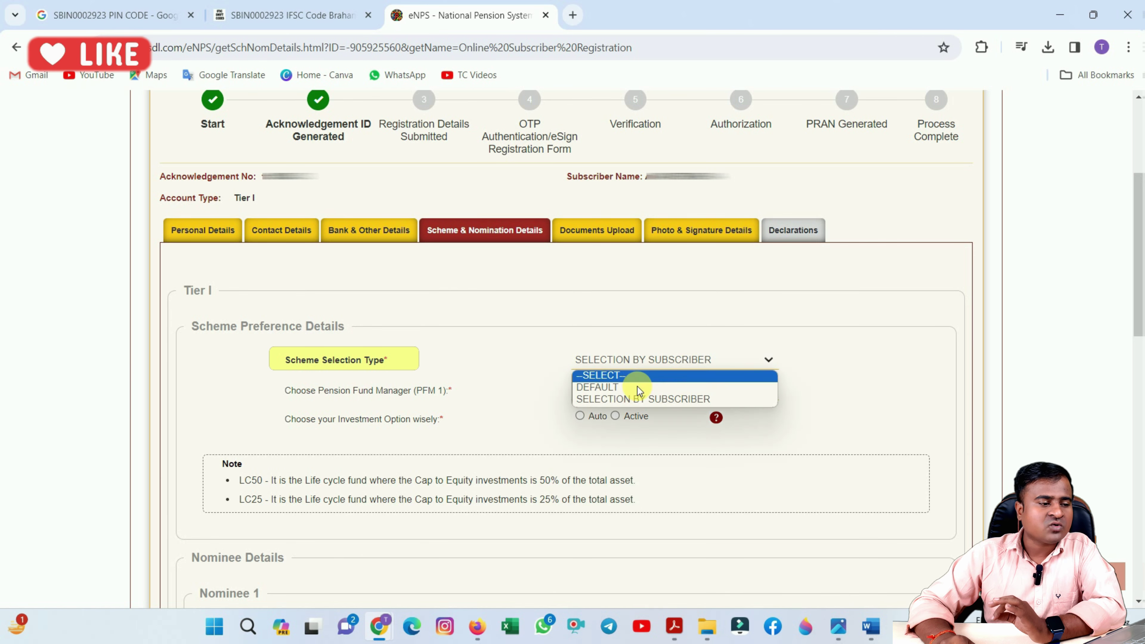
{"action": "left_click", "coordinate": [599, 388]}
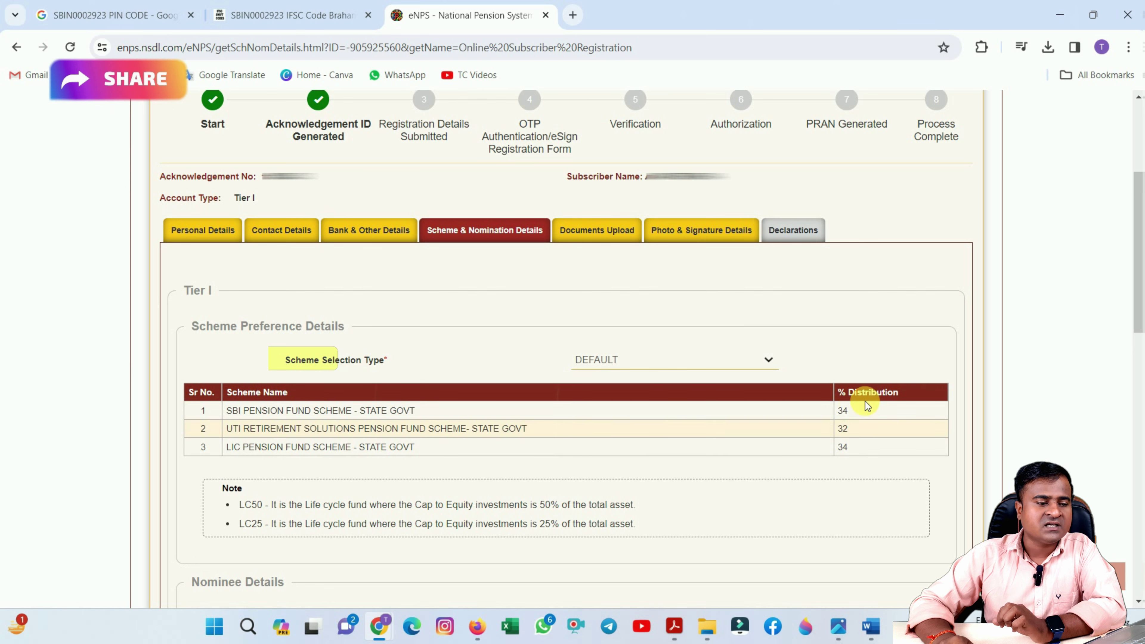
{"action": "scroll", "coordinate": [851, 453], "scroll_direction": "down", "scroll_amount": 3}
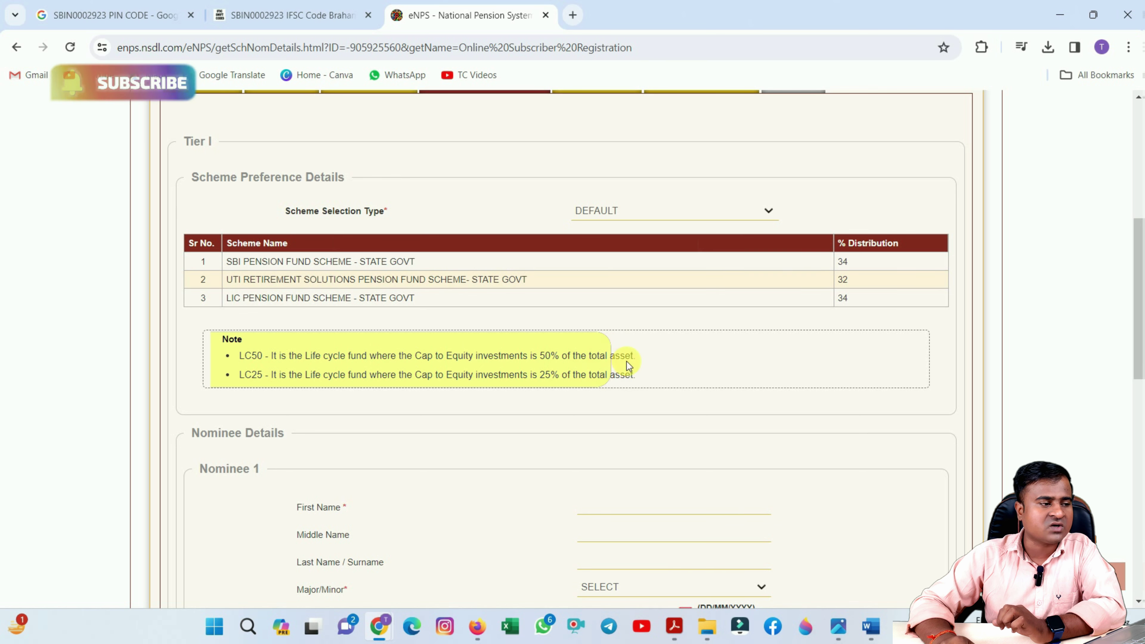
{"action": "scroll", "coordinate": [345, 356], "scroll_direction": "up", "scroll_amount": 2}
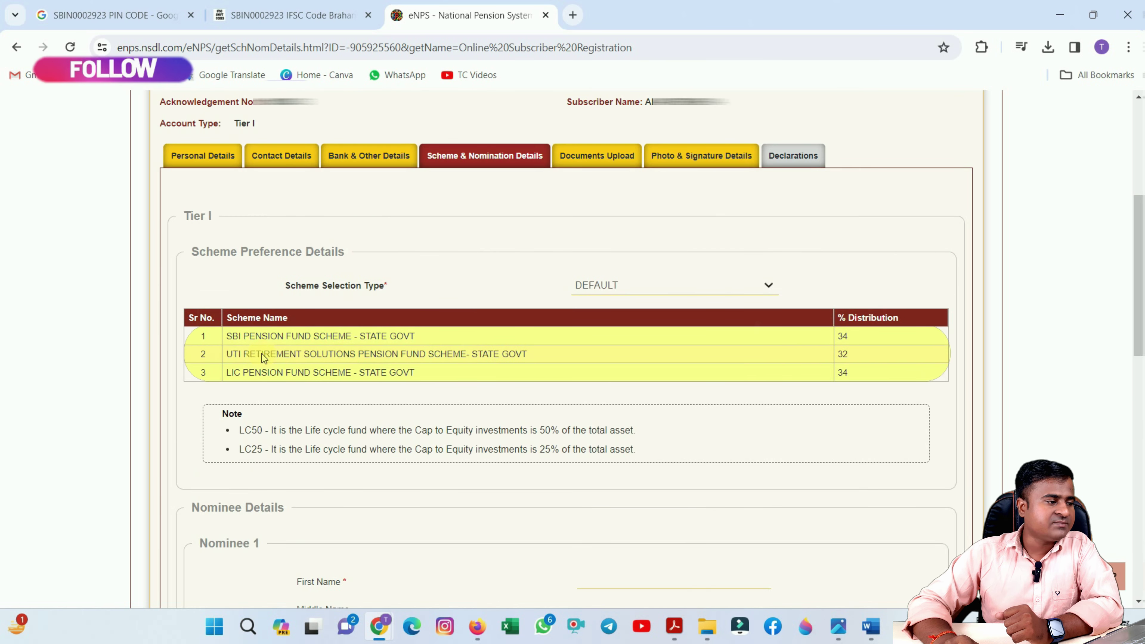
{"action": "scroll", "coordinate": [265, 377], "scroll_direction": "up", "scroll_amount": 3}
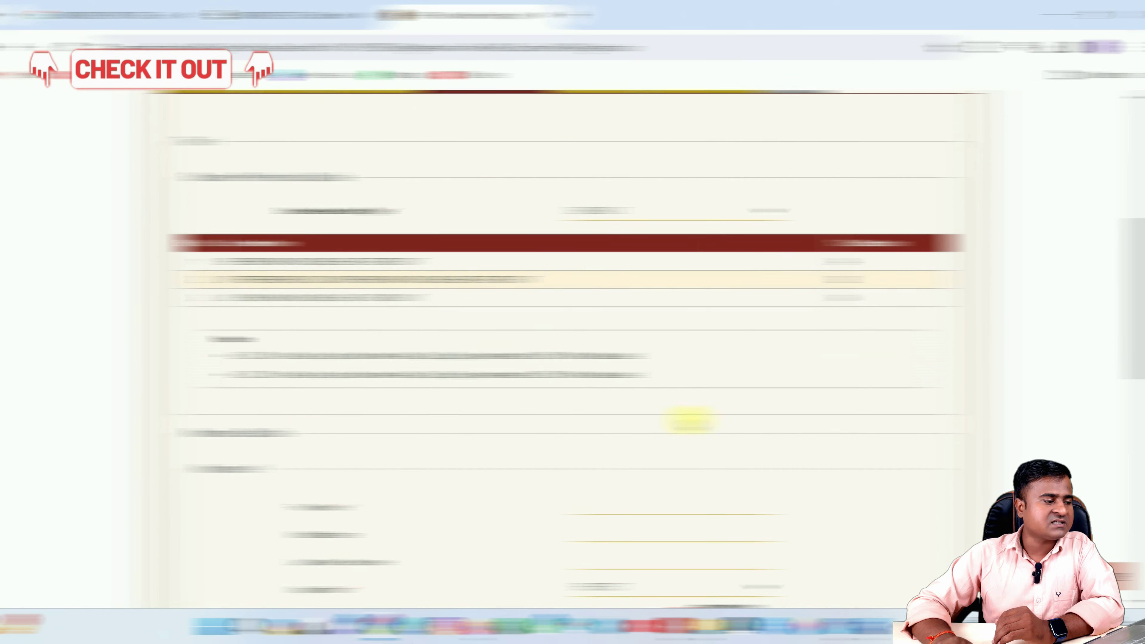
Look over the Nominee 1 fields in Nominee Details and add a second nominee section.
{"action": "scroll", "coordinate": [338, 408], "scroll_direction": "down", "scroll_amount": 2}
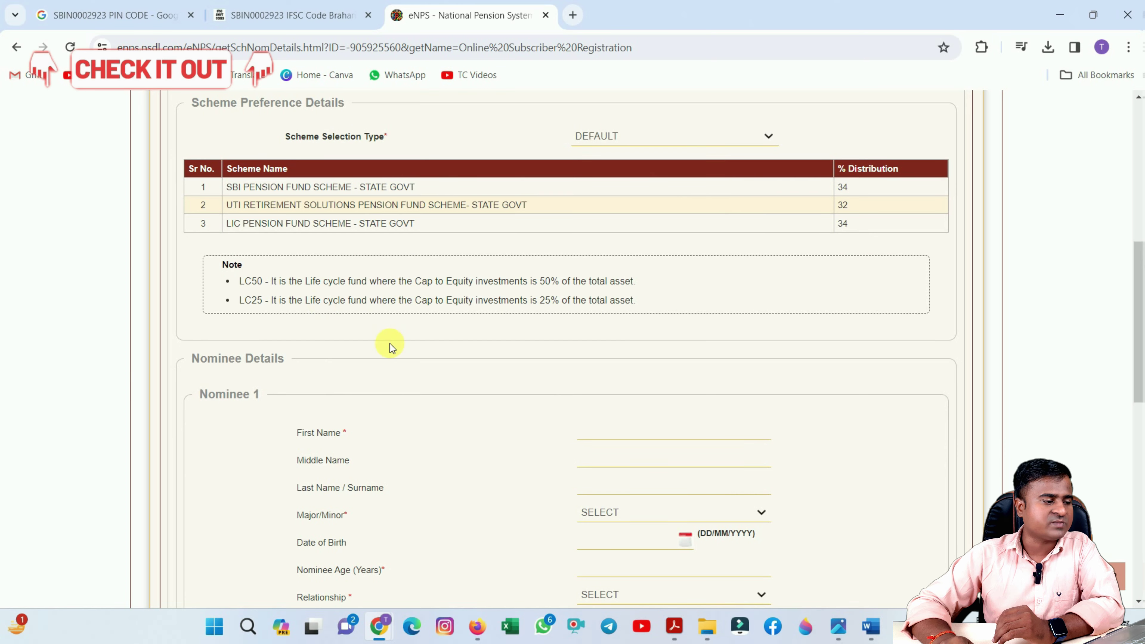
{"action": "scroll", "coordinate": [383, 354], "scroll_direction": "down", "scroll_amount": 3}
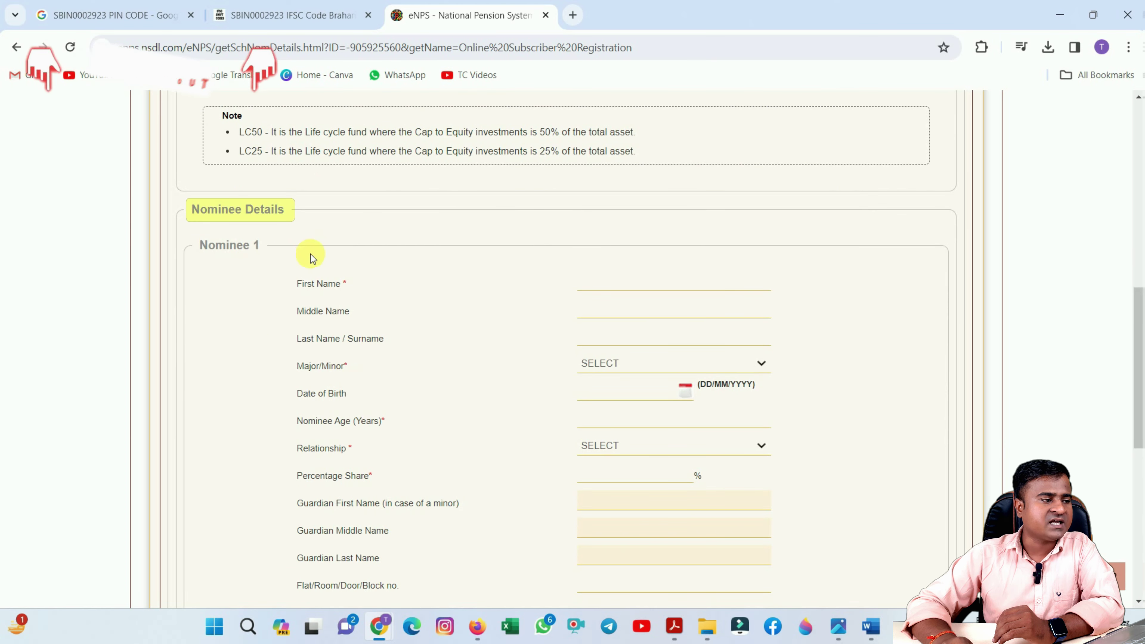
{"action": "scroll", "coordinate": [631, 332], "scroll_direction": "down", "scroll_amount": 2}
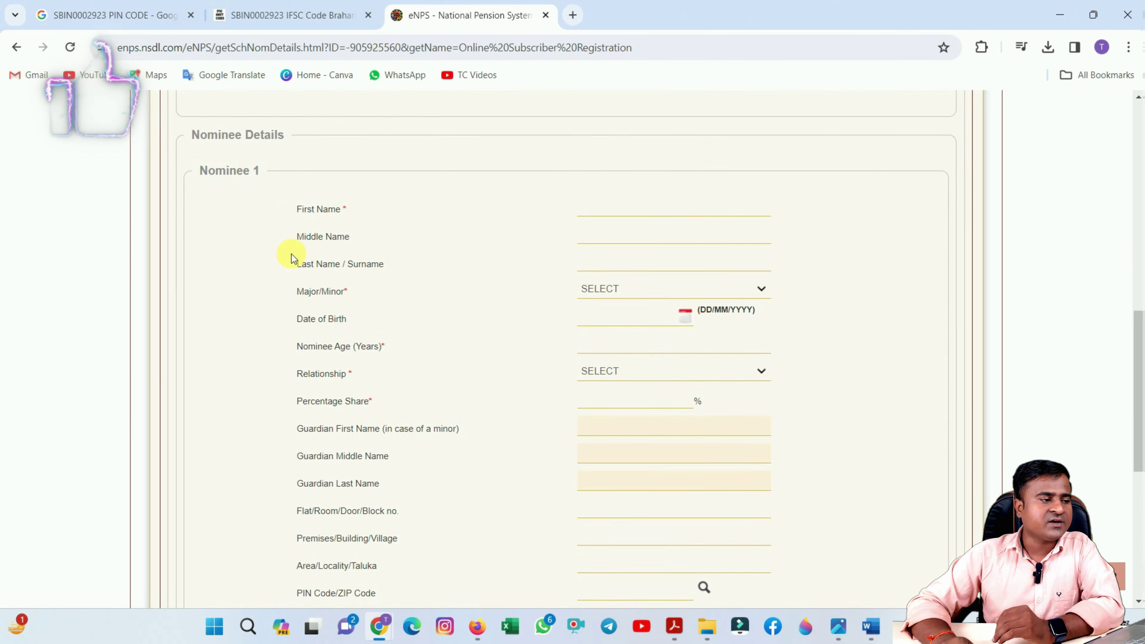
{"action": "scroll", "coordinate": [427, 268], "scroll_direction": "down", "scroll_amount": 5}
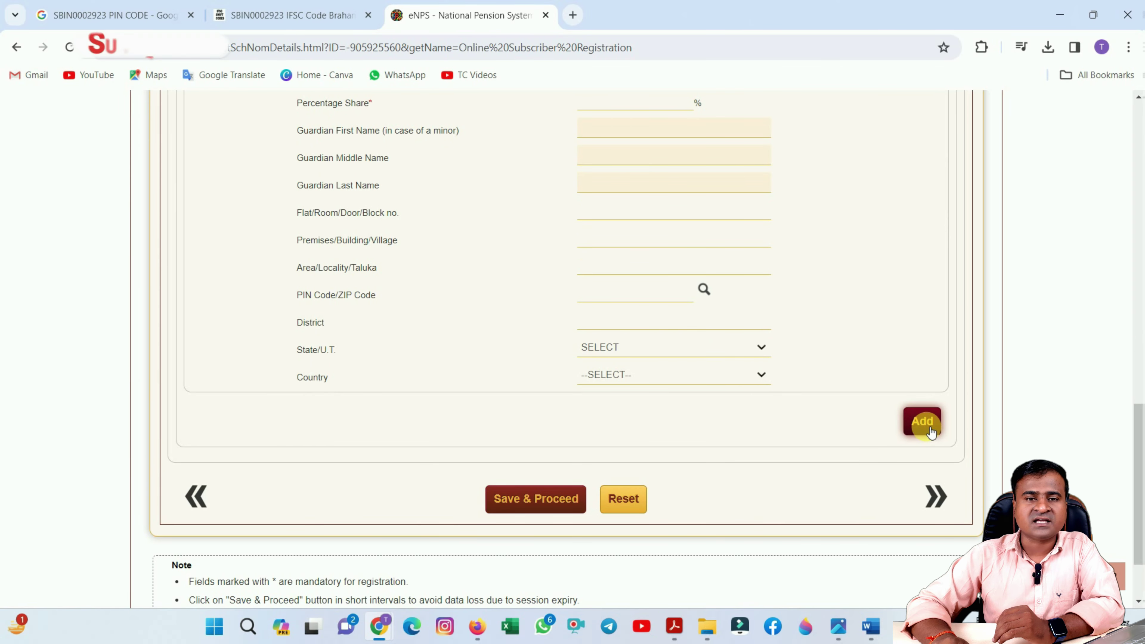
{"action": "scroll", "coordinate": [789, 383], "scroll_direction": "up", "scroll_amount": 4}
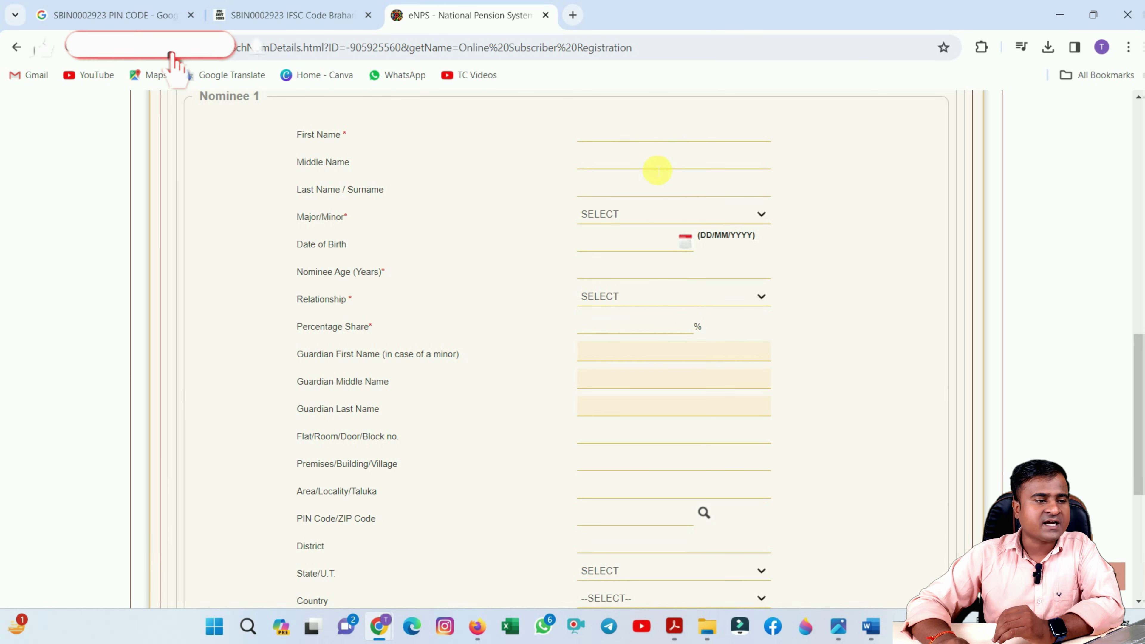
{"action": "scroll", "coordinate": [706, 383], "scroll_direction": "down", "scroll_amount": 4}
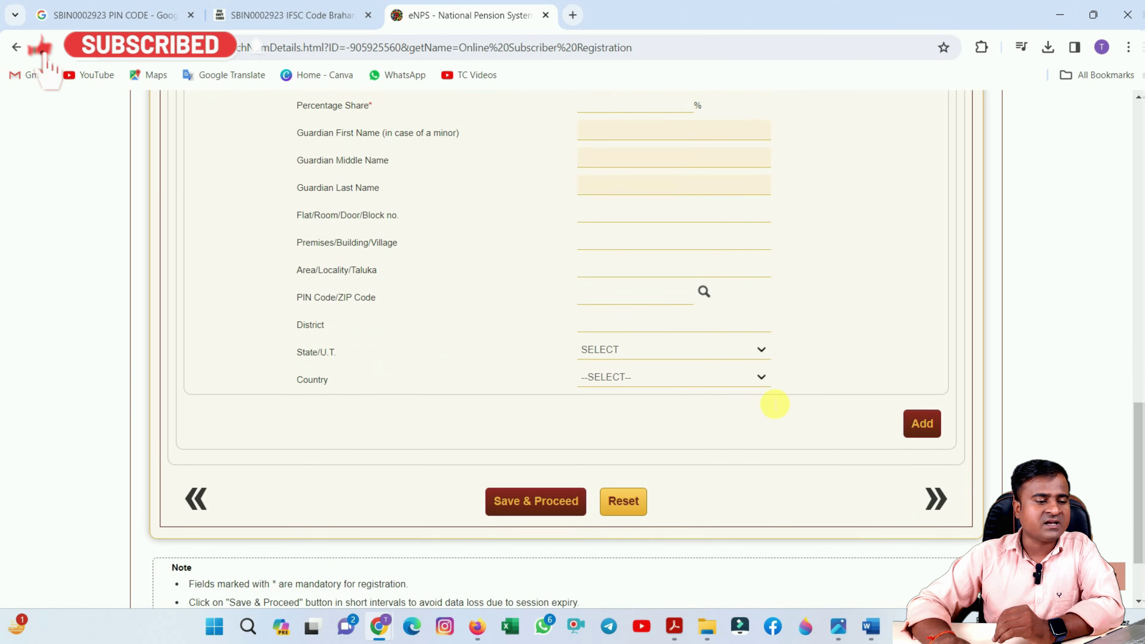
{"action": "left_click", "coordinate": [935, 436]}
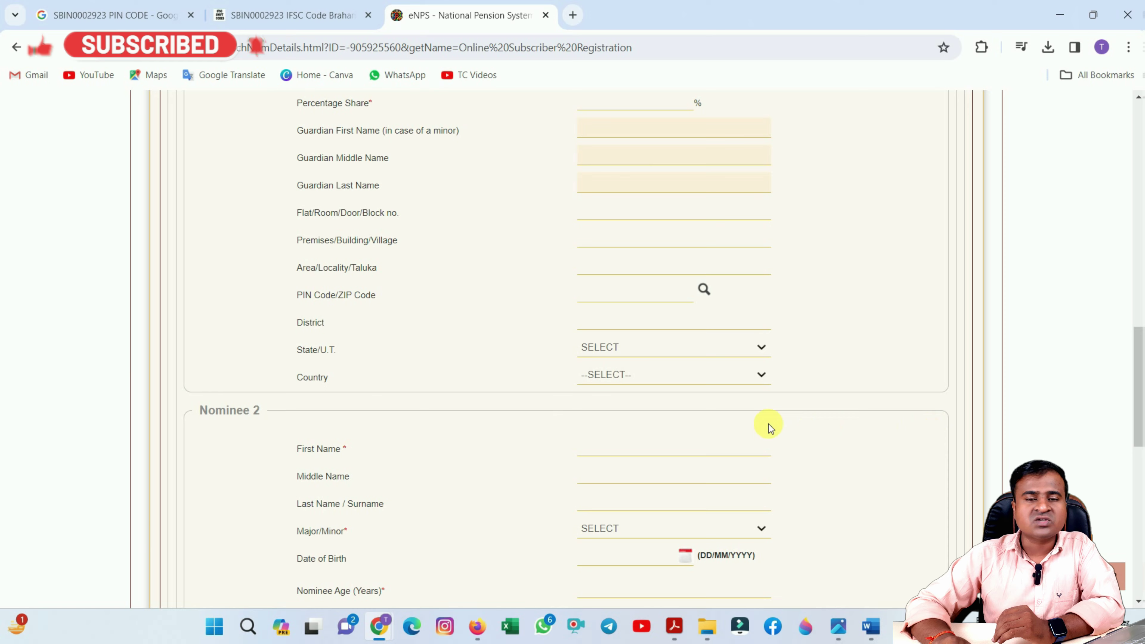
Try adding a third nominee section and remove it again.
{"action": "scroll", "coordinate": [677, 408], "scroll_direction": "down", "scroll_amount": 3}
{"action": "scroll", "coordinate": [667, 361], "scroll_direction": "down", "scroll_amount": 5}
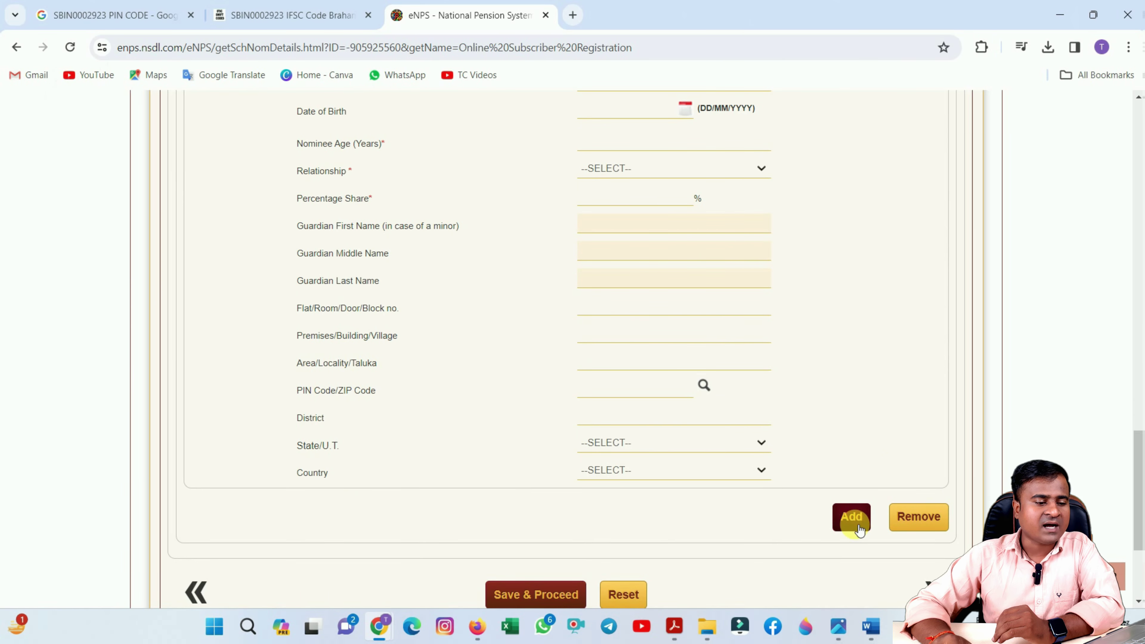
{"action": "left_click", "coordinate": [854, 518]}
{"action": "scroll", "coordinate": [853, 523], "scroll_direction": "down", "scroll_amount": 10}
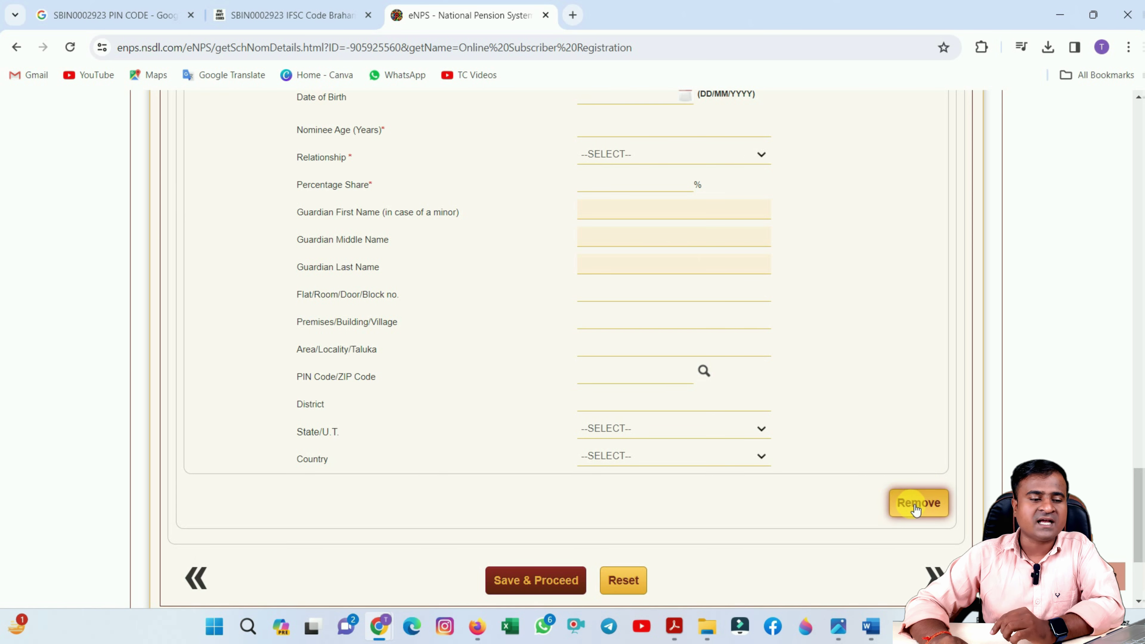
{"action": "left_click", "coordinate": [900, 501]}
Remove the second nominee section, leaving only Nominee 1, and return to its details.
{"action": "scroll", "coordinate": [519, 431], "scroll_direction": "up", "scroll_amount": 3}
{"action": "scroll", "coordinate": [408, 376], "scroll_direction": "up", "scroll_amount": 2}
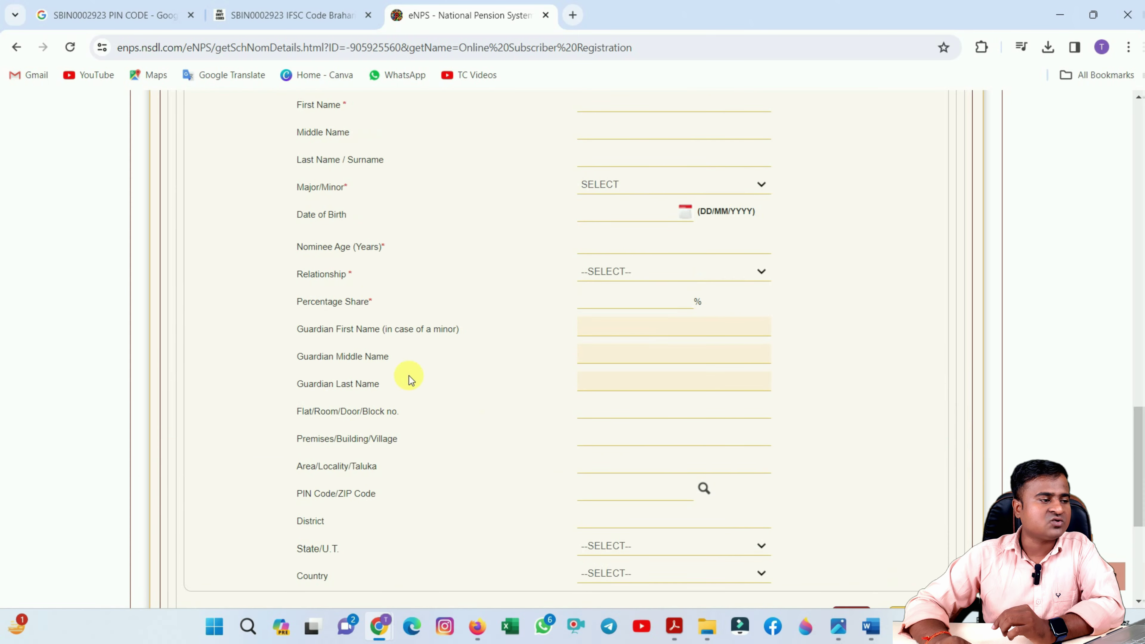
{"action": "scroll", "coordinate": [388, 340], "scroll_direction": "down", "scroll_amount": 5}
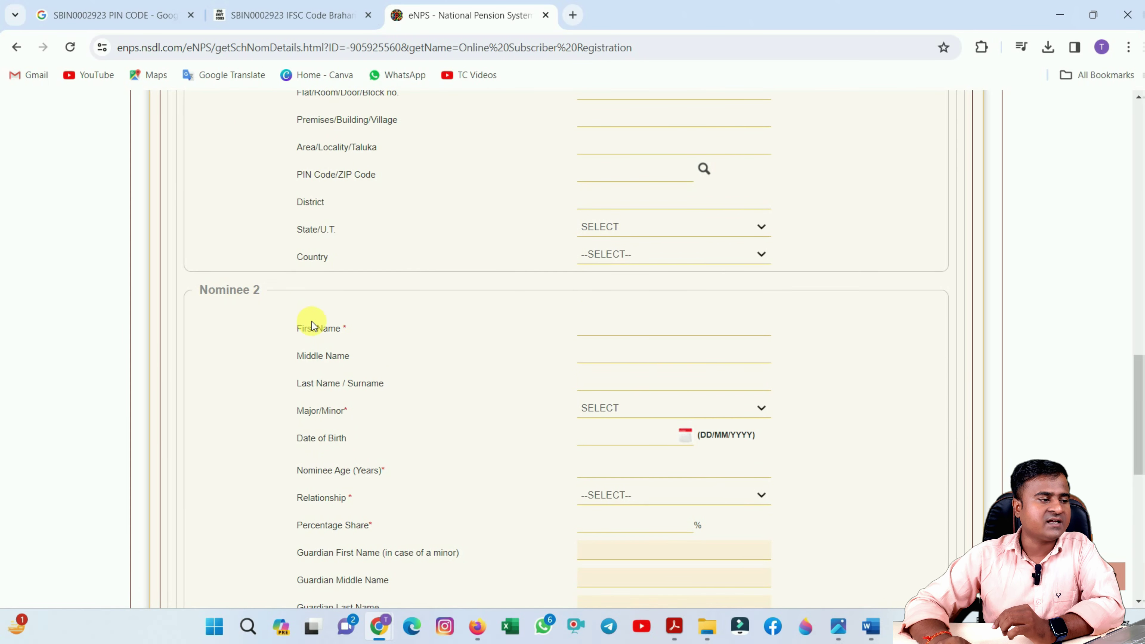
{"action": "scroll", "coordinate": [307, 317], "scroll_direction": "down", "scroll_amount": 5}
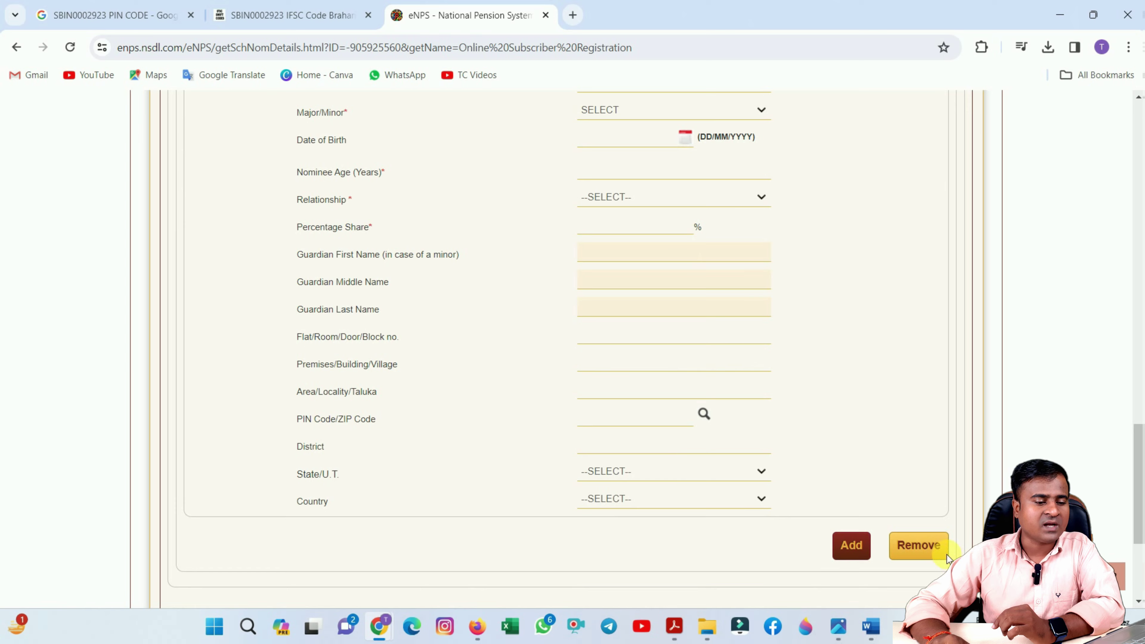
{"action": "left_click", "coordinate": [946, 556]}
{"action": "scroll", "coordinate": [780, 455], "scroll_direction": "up", "scroll_amount": 9}
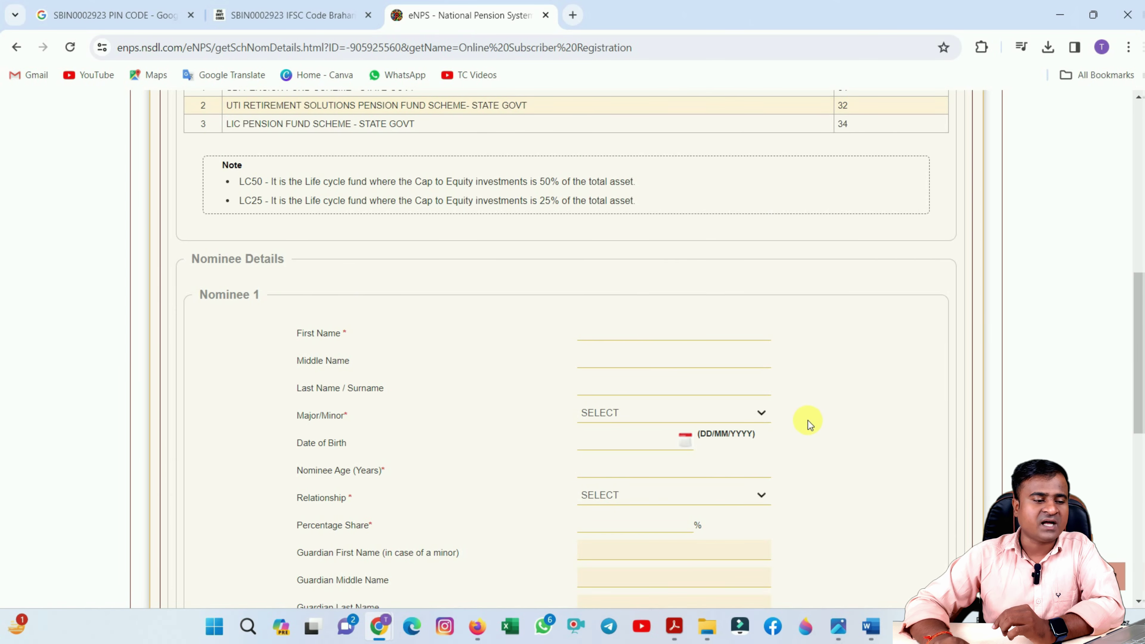
{"action": "scroll", "coordinate": [805, 424], "scroll_direction": "down", "scroll_amount": 6}
{"action": "left_click", "coordinate": [932, 469]}
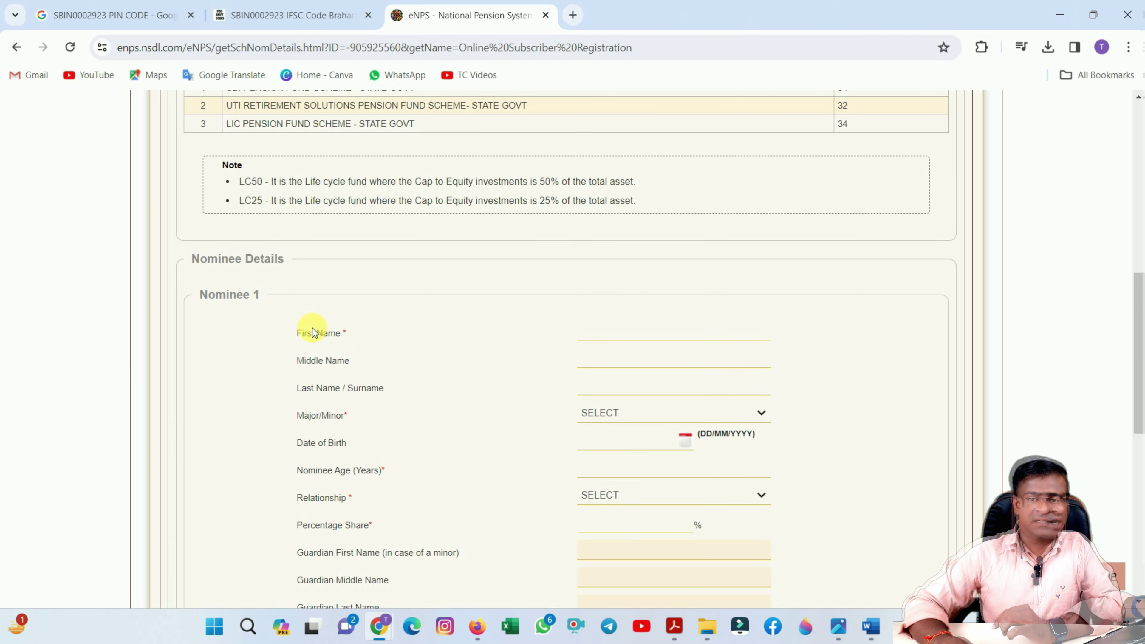
Set Nominee 1's Major/Minor status to MAJOR and check the name fields and the date of birth calendar.
{"action": "left_click", "coordinate": [622, 366]}
{"action": "left_click", "coordinate": [608, 388]}
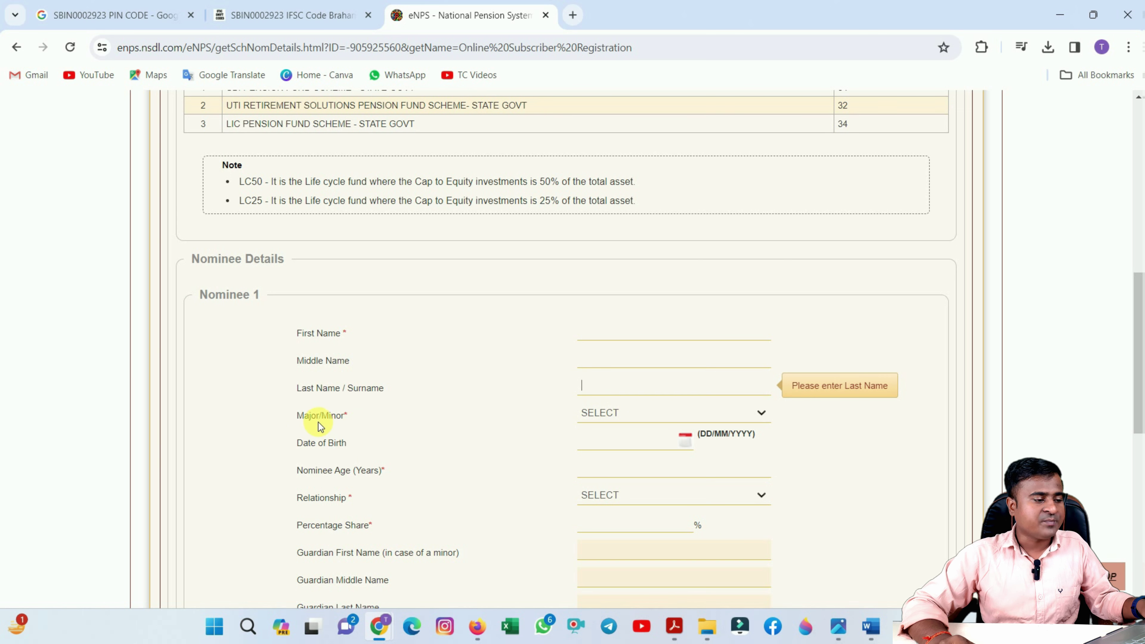
{"action": "left_click", "coordinate": [600, 412]}
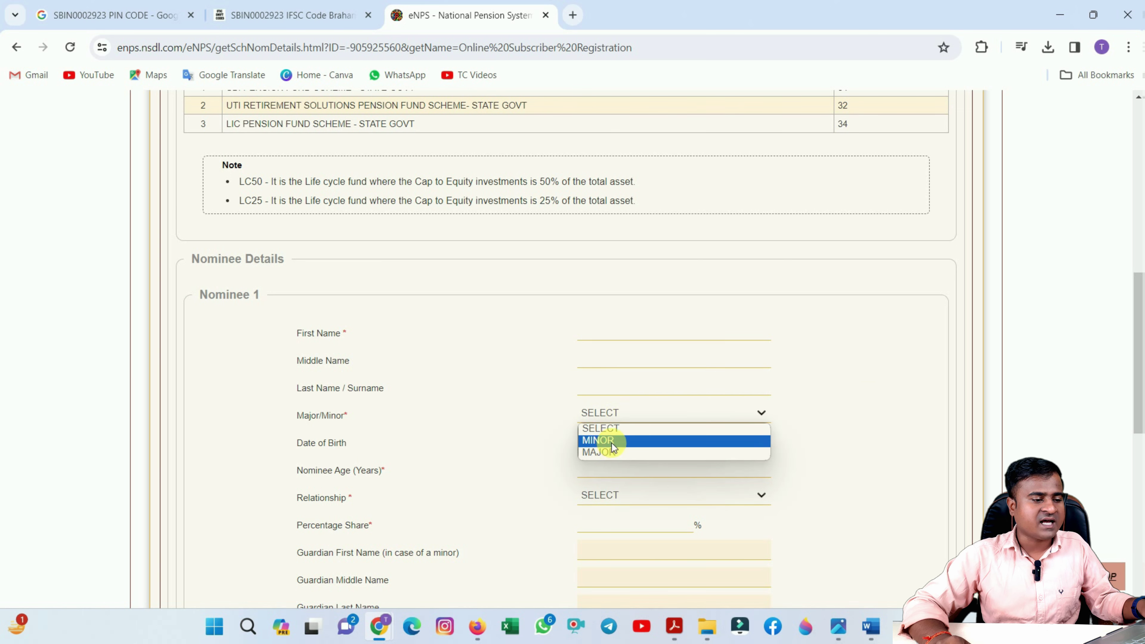
{"action": "left_click", "coordinate": [592, 453]}
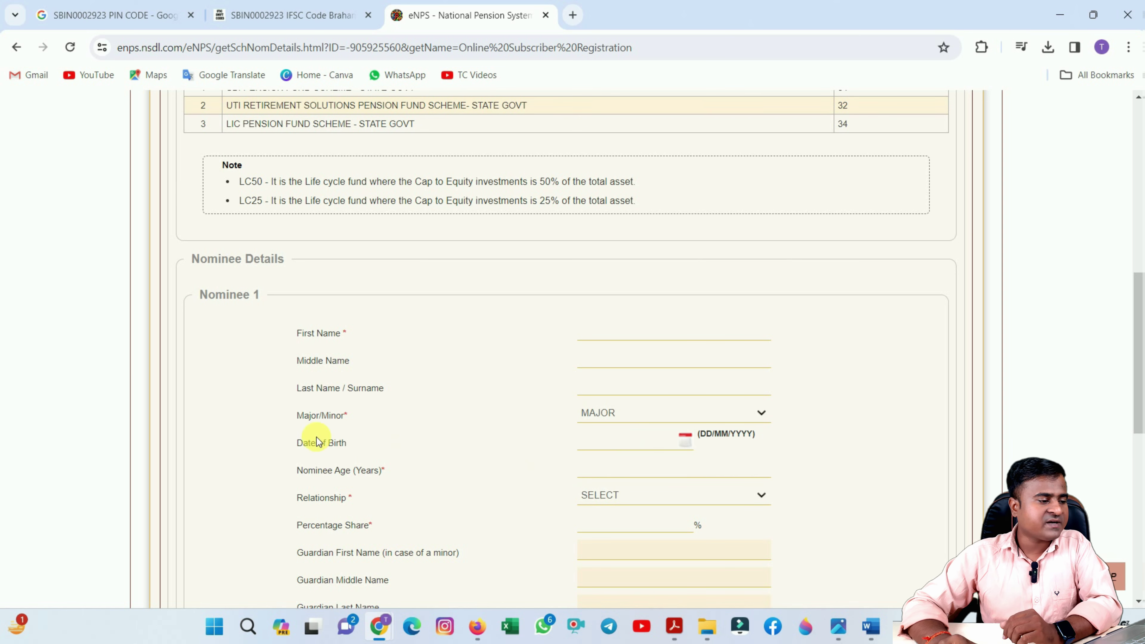
{"action": "left_click", "coordinate": [686, 443]}
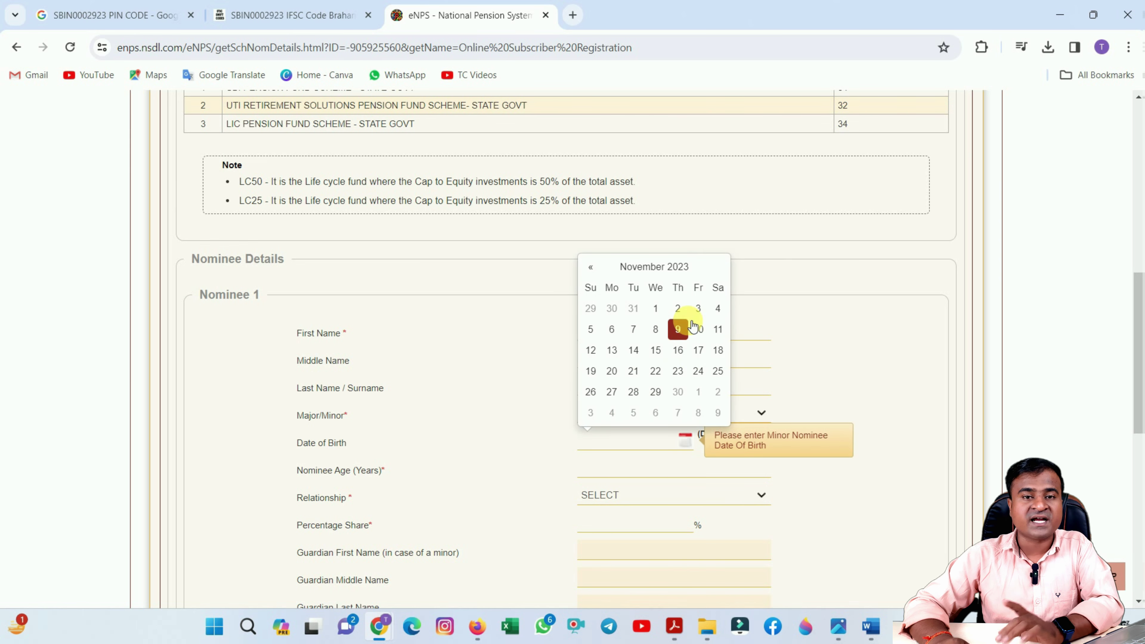
{"action": "left_click", "coordinate": [437, 427]}
Set Nominee 1's Relationship to MOTHER and check the Nominee Age and Percentage Share fields.
{"action": "scroll", "coordinate": [557, 463], "scroll_direction": "down", "scroll_amount": 3}
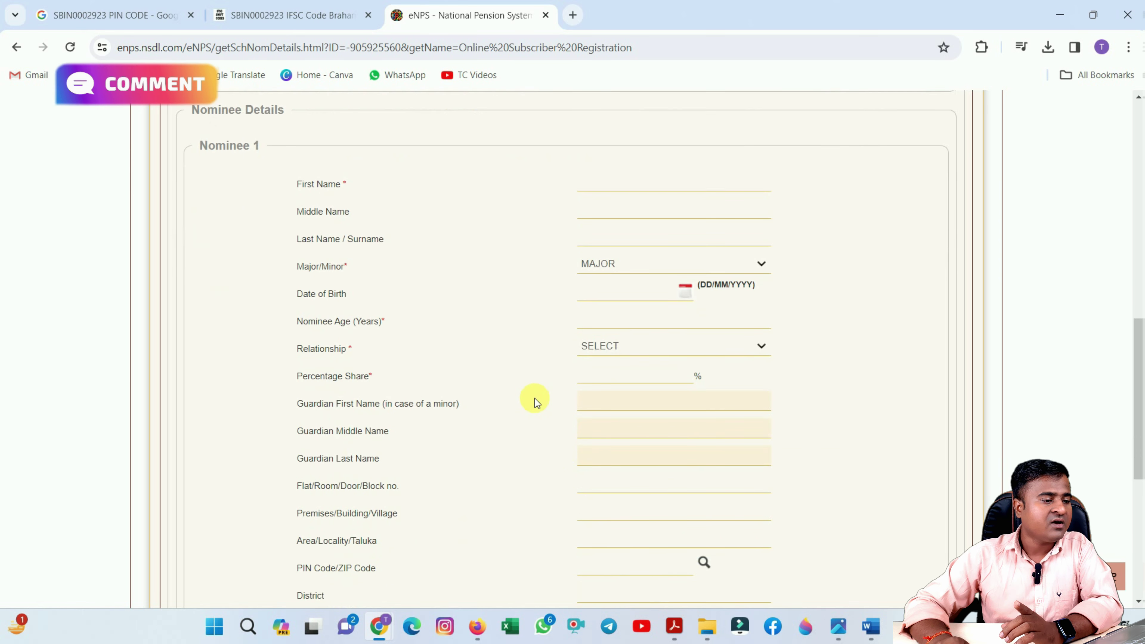
{"action": "left_click", "coordinate": [615, 324]}
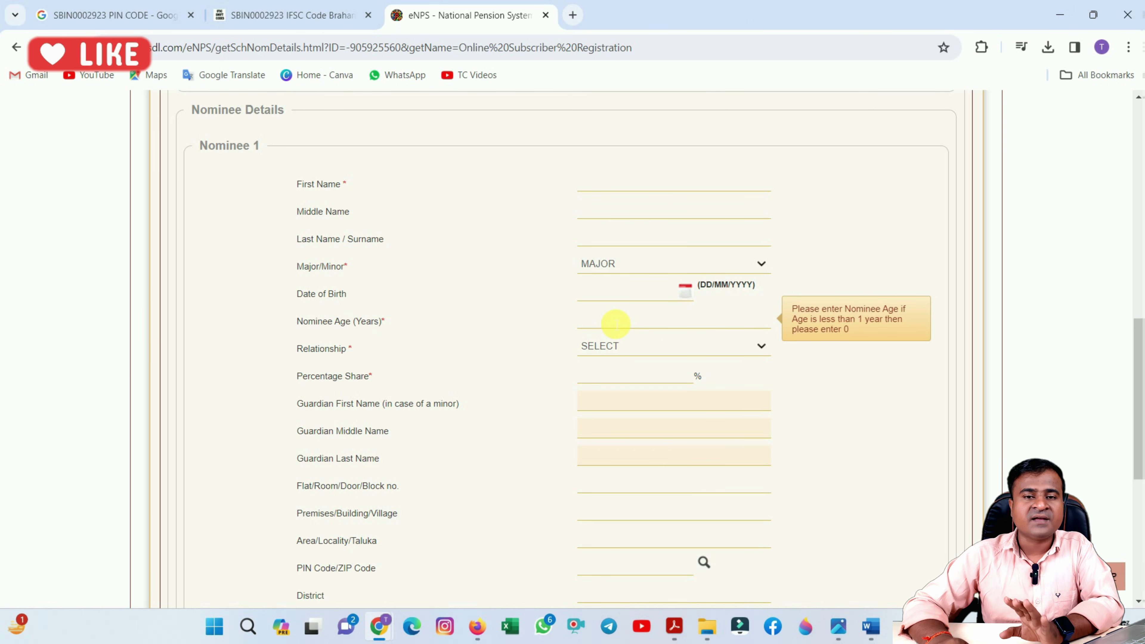
{"action": "left_click", "coordinate": [604, 351]}
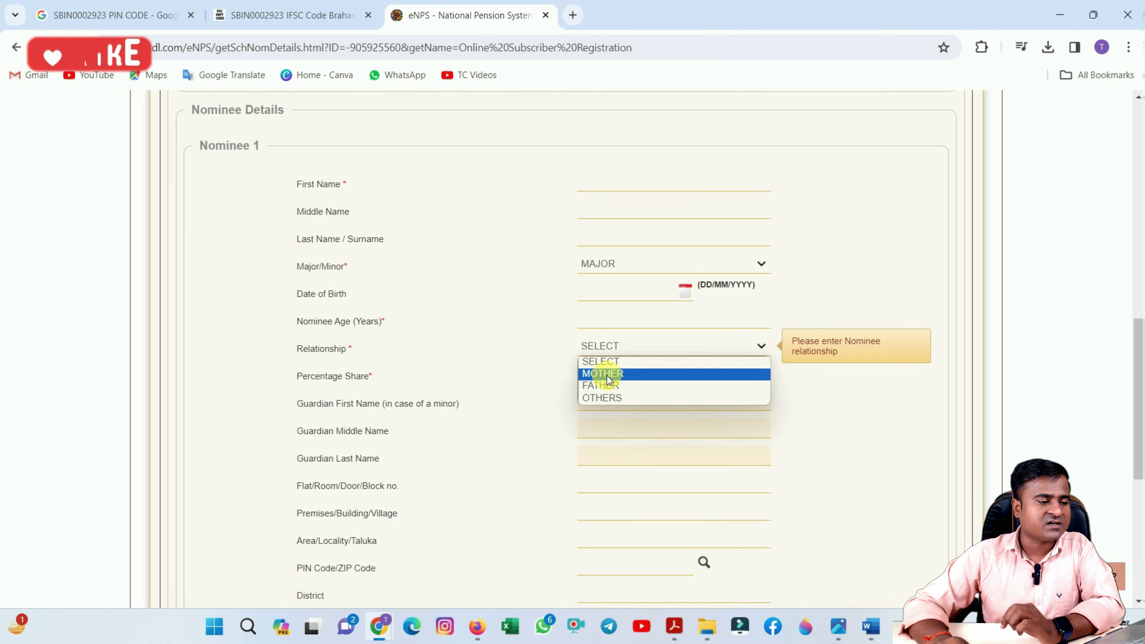
{"action": "left_click", "coordinate": [600, 373]}
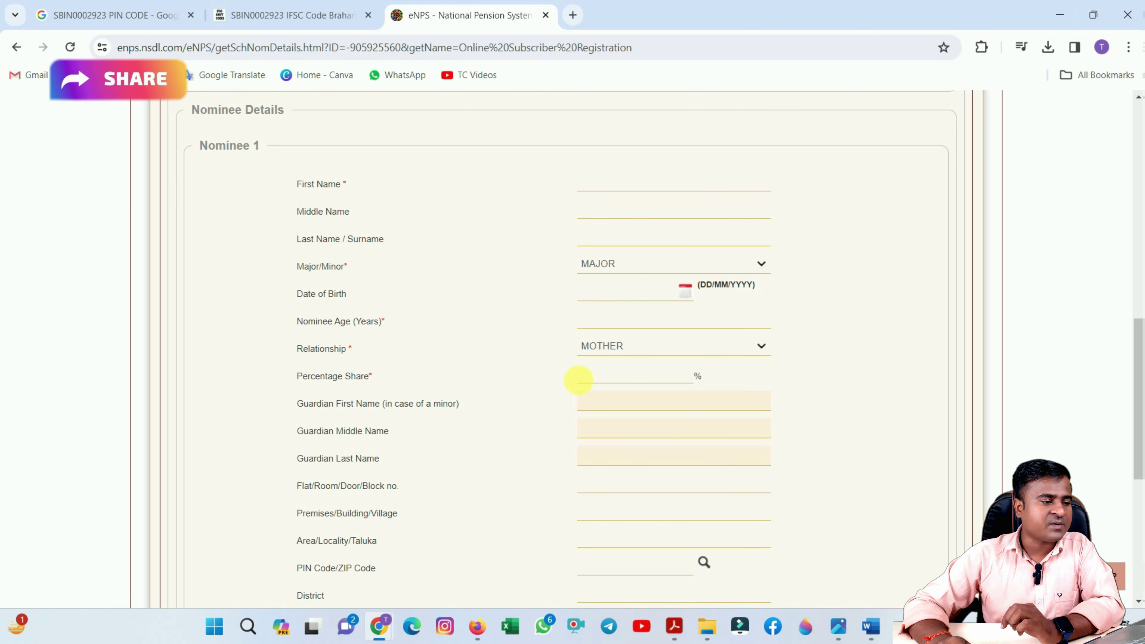
{"action": "left_click", "coordinate": [624, 378]}
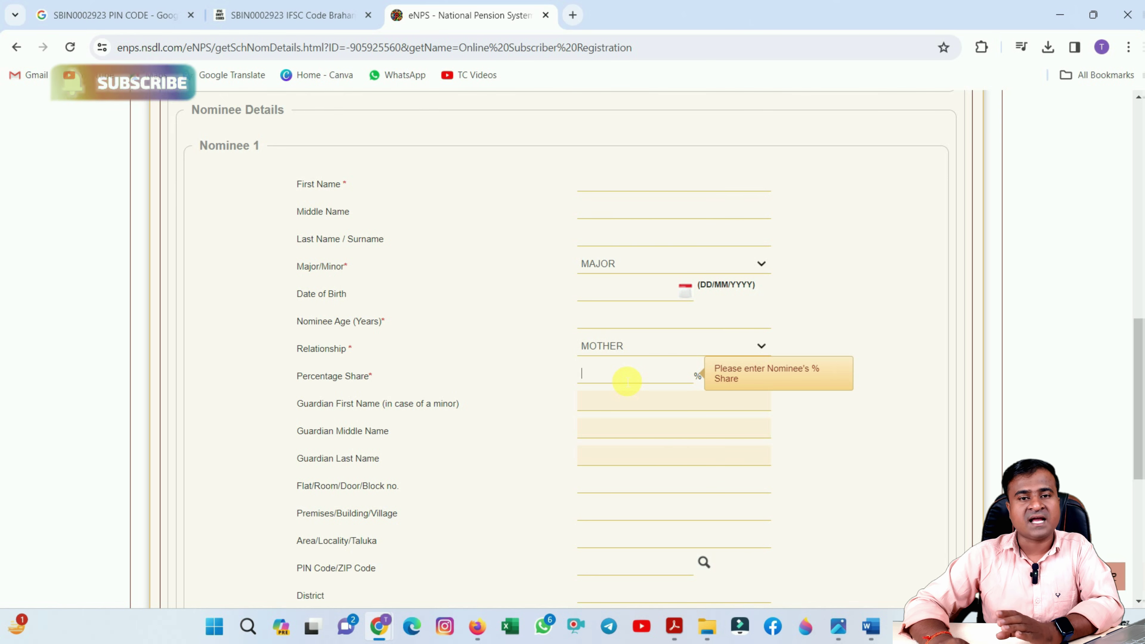
Go through Nominee 1's address fields, from Flat/Room/Door/Block no. to District, and choose a State/U.T. and Country.
{"action": "scroll", "coordinate": [627, 381], "scroll_direction": "down", "scroll_amount": 2}
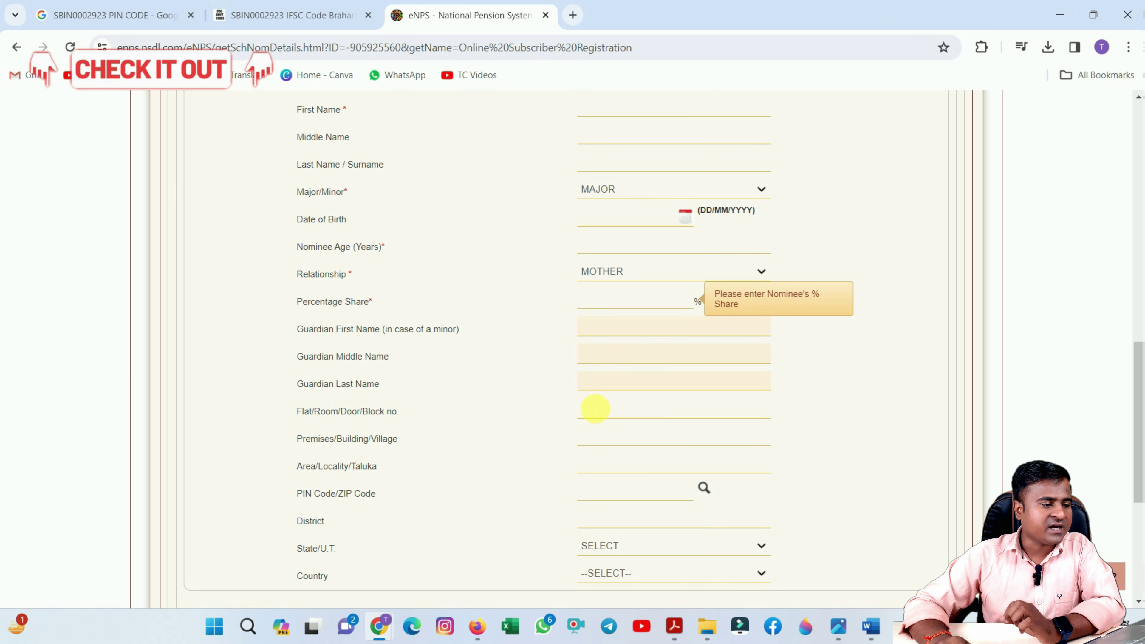
{"action": "left_click", "coordinate": [642, 411]}
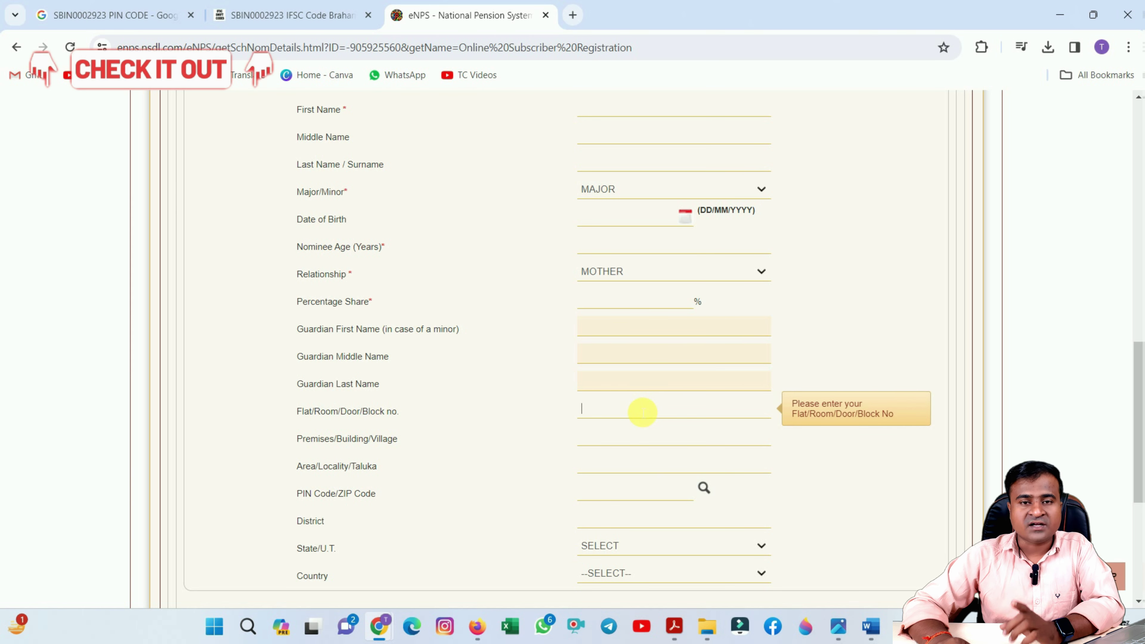
{"action": "scroll", "coordinate": [642, 412], "scroll_direction": "down", "scroll_amount": 2}
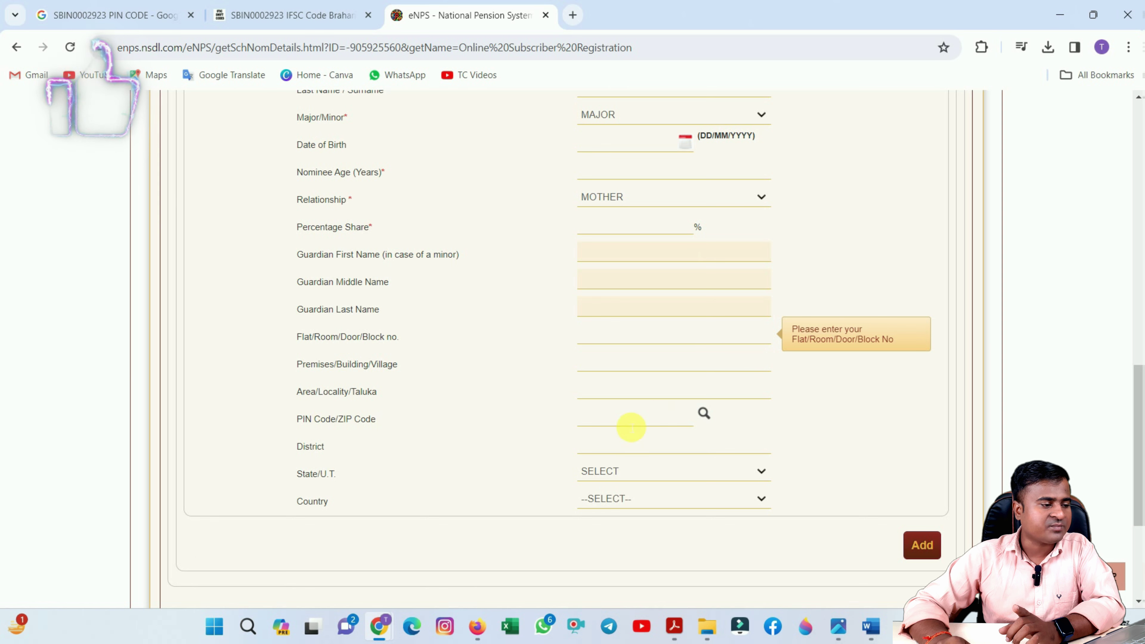
{"action": "left_click", "coordinate": [652, 447]}
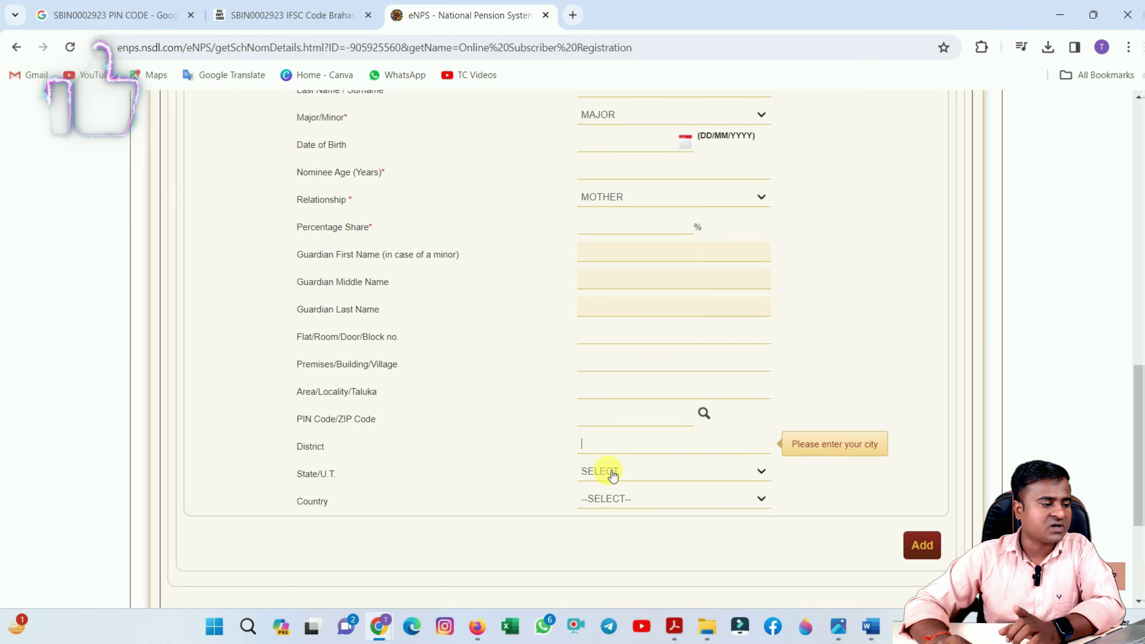
{"action": "left_click", "coordinate": [674, 477]}
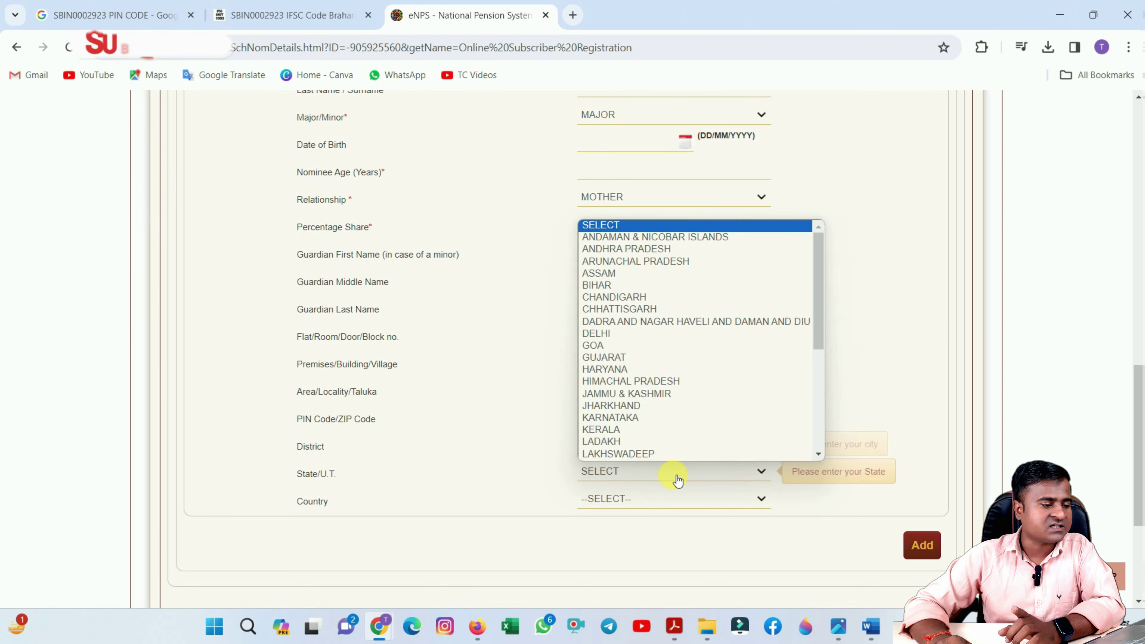
{"action": "key", "text": "u"}
{"action": "key", "text": "Return"}
{"action": "left_click", "coordinate": [621, 501]}
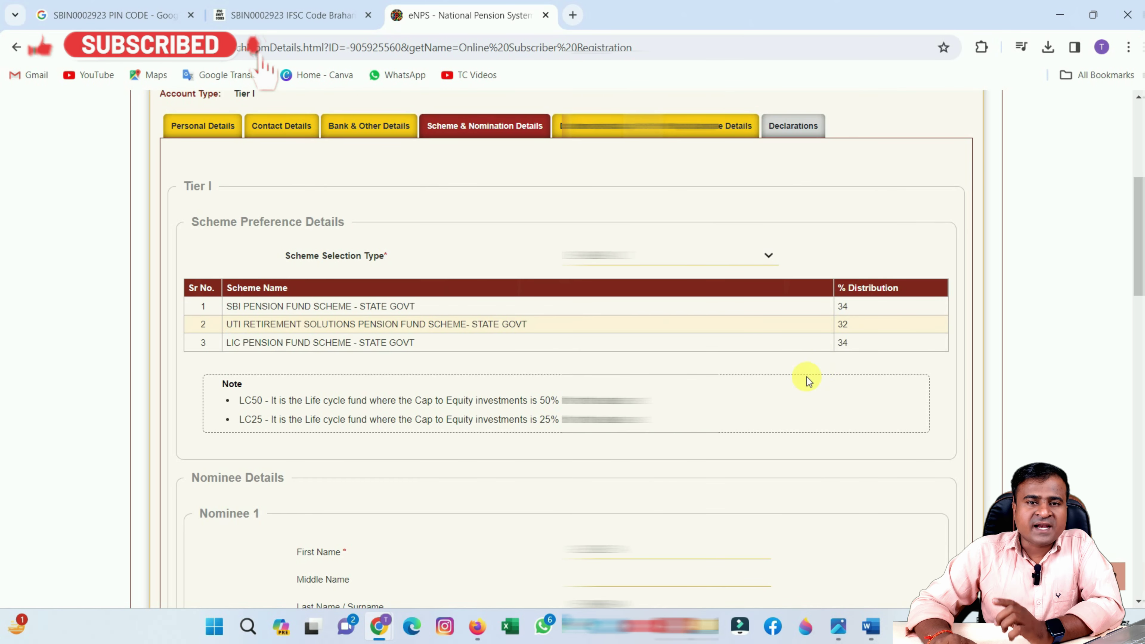
Review the completed Nominee 1 and Nominee 2 details, including the Relationship options offered for each nominee.
{"action": "scroll", "coordinate": [807, 378], "scroll_direction": "down", "scroll_amount": 6}
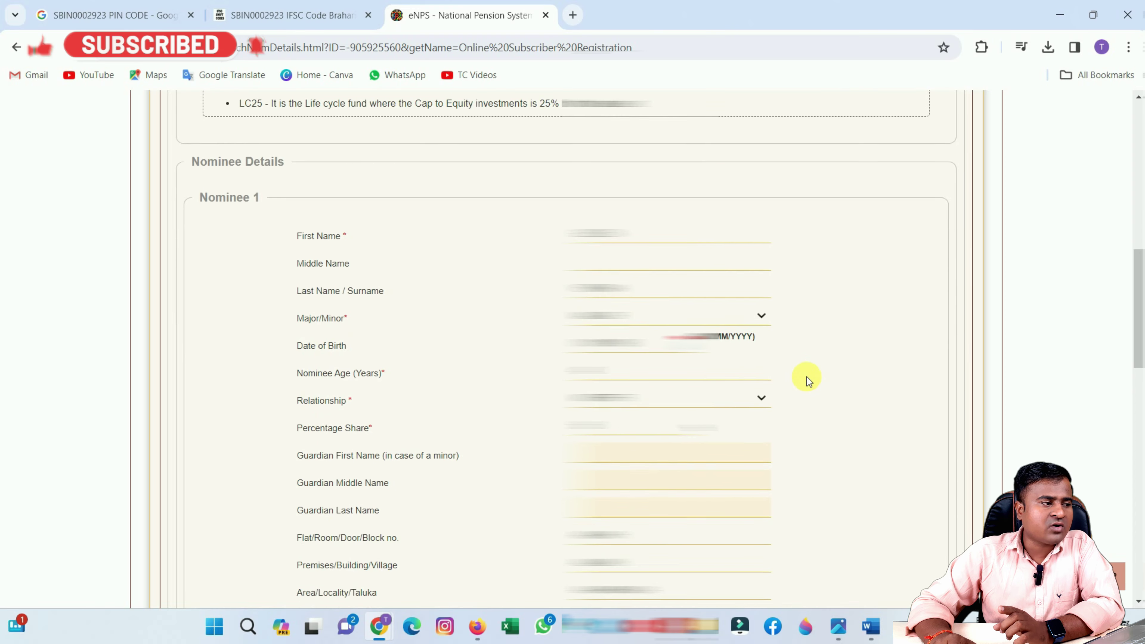
{"action": "scroll", "coordinate": [583, 225], "scroll_direction": "down", "scroll_amount": 3}
{"action": "scroll", "coordinate": [588, 225], "scroll_direction": "up", "scroll_amount": 3}
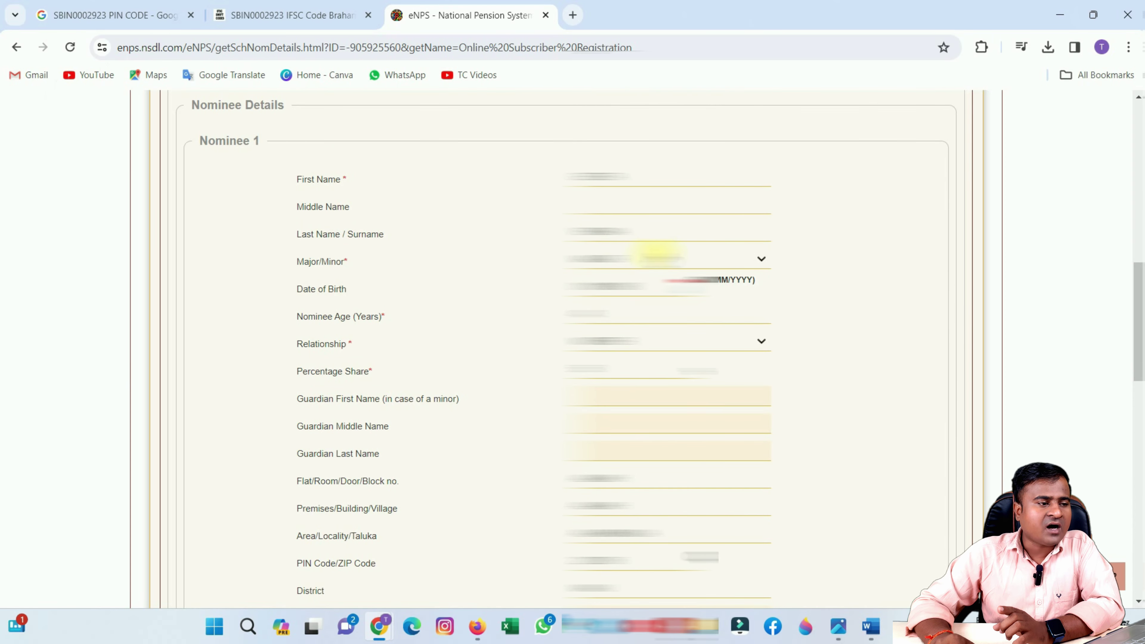
{"action": "scroll", "coordinate": [667, 264], "scroll_direction": "down", "scroll_amount": 2}
{"action": "left_click", "coordinate": [672, 267]}
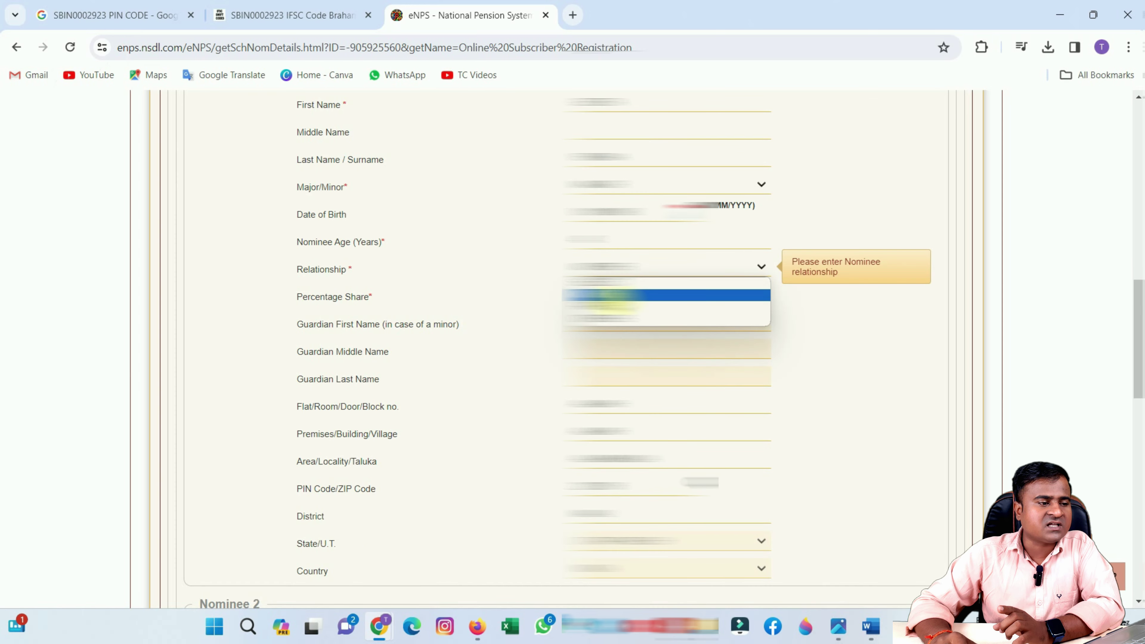
{"action": "left_click", "coordinate": [824, 338]}
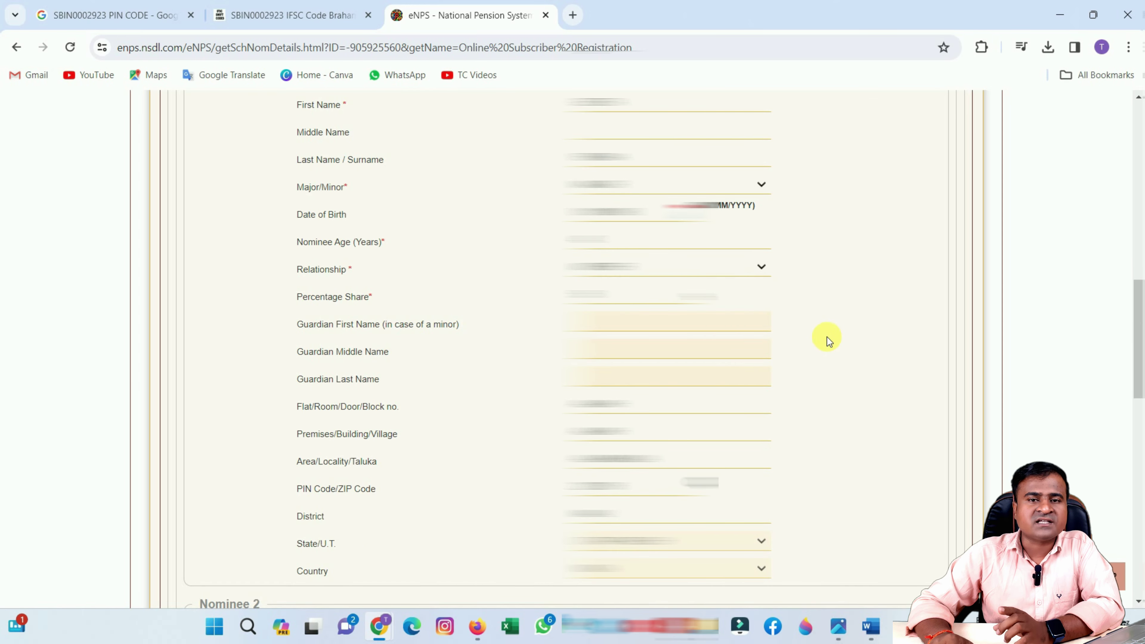
{"action": "scroll", "coordinate": [828, 341], "scroll_direction": "down", "scroll_amount": 3}
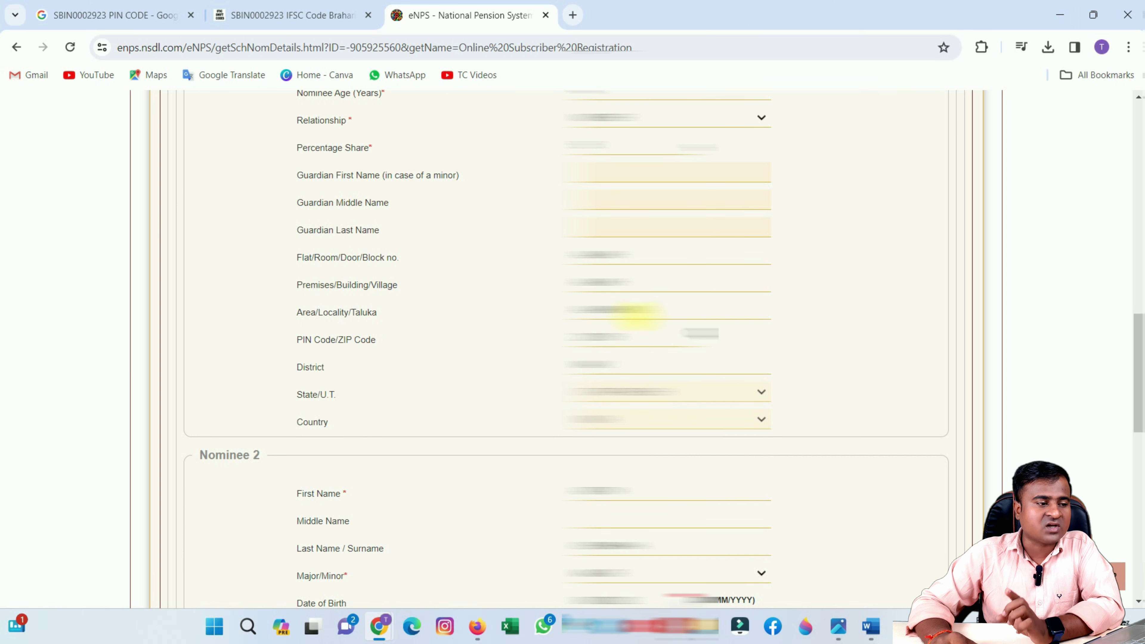
{"action": "scroll", "coordinate": [619, 320], "scroll_direction": "down", "scroll_amount": 6}
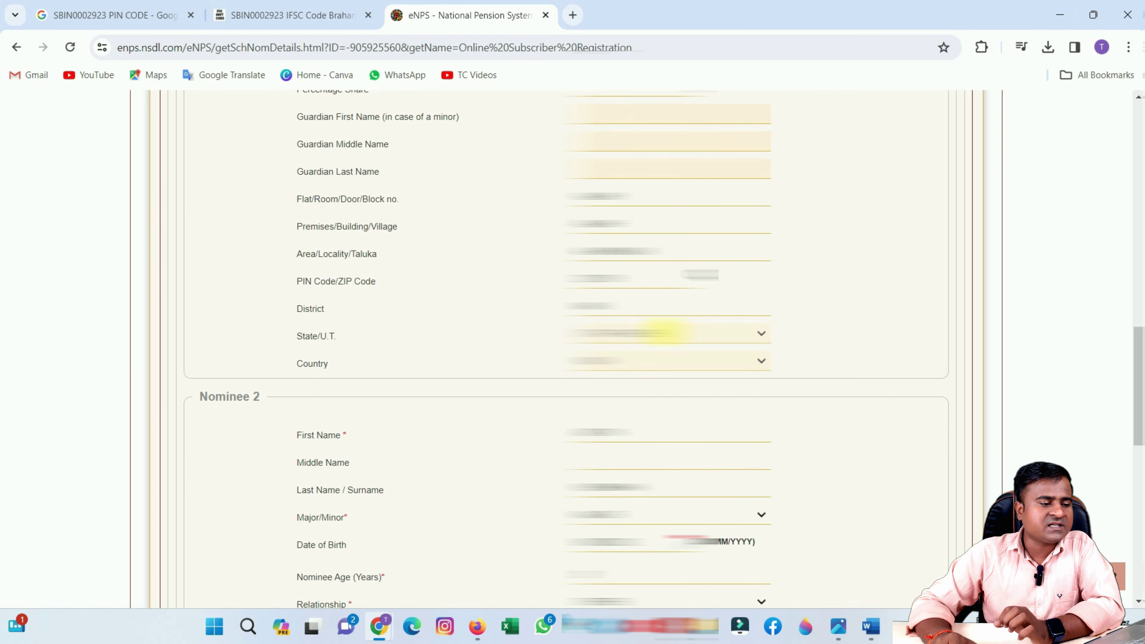
{"action": "left_click", "coordinate": [625, 368]}
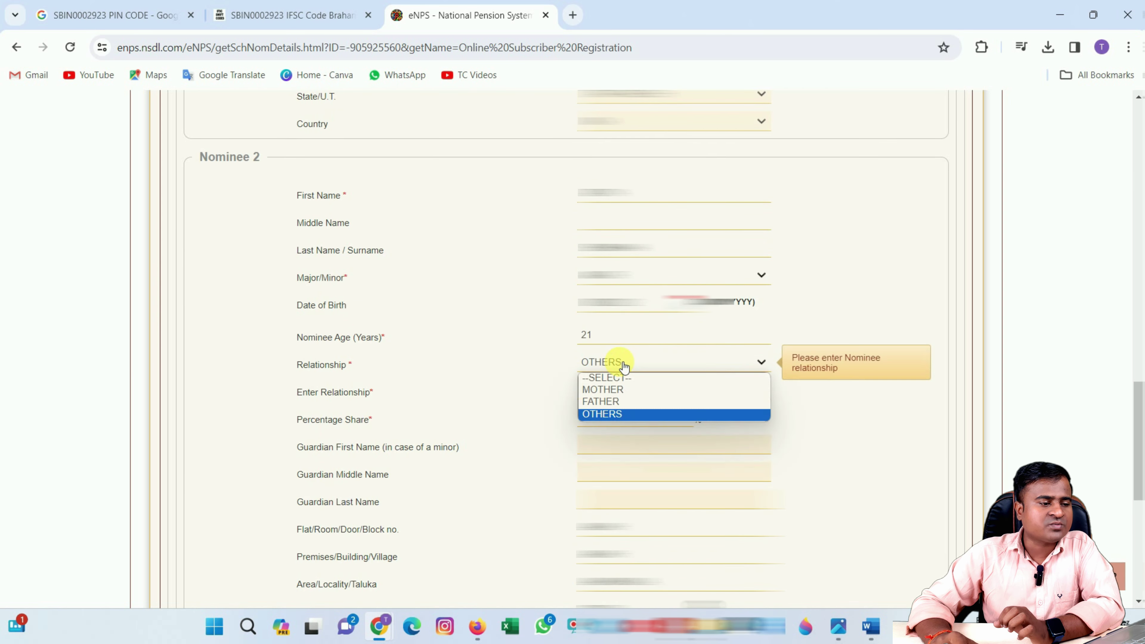
{"action": "left_click", "coordinate": [523, 396]}
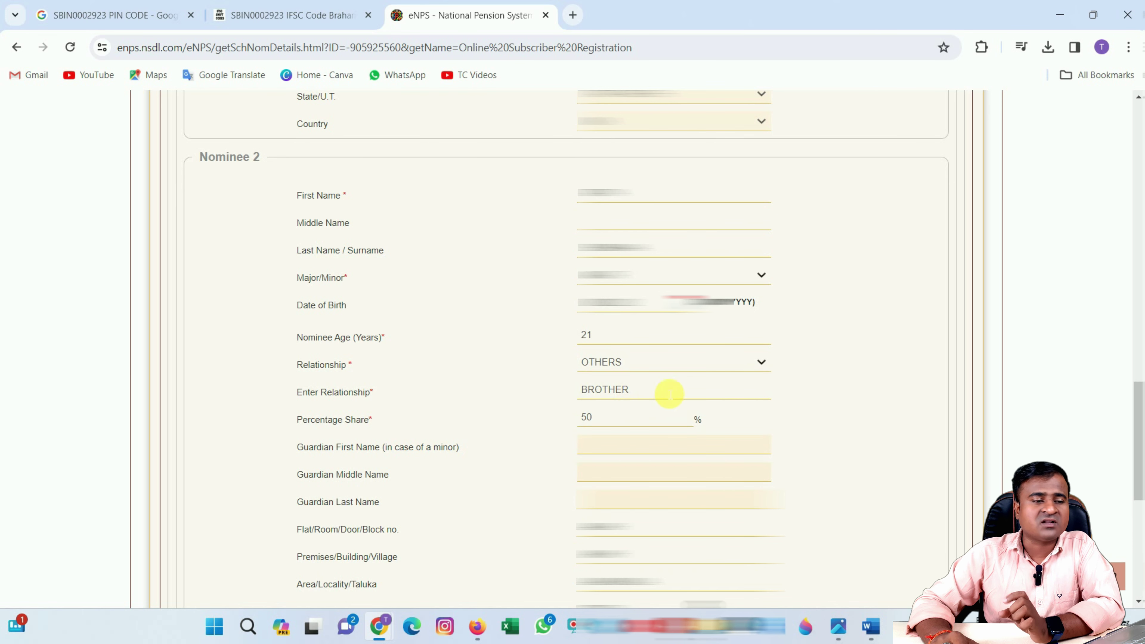
Save the scheme and nomination details, proceed to Documents Upload and look over the required documents.
{"action": "scroll", "coordinate": [724, 389], "scroll_direction": "down", "scroll_amount": 6}
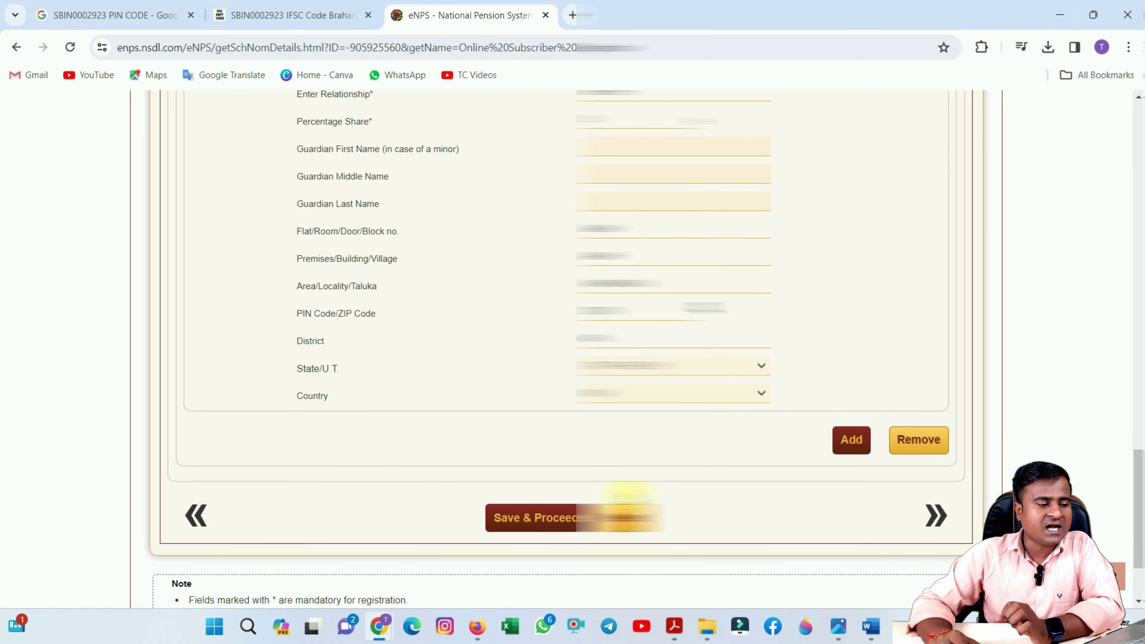
{"action": "left_click", "coordinate": [536, 524]}
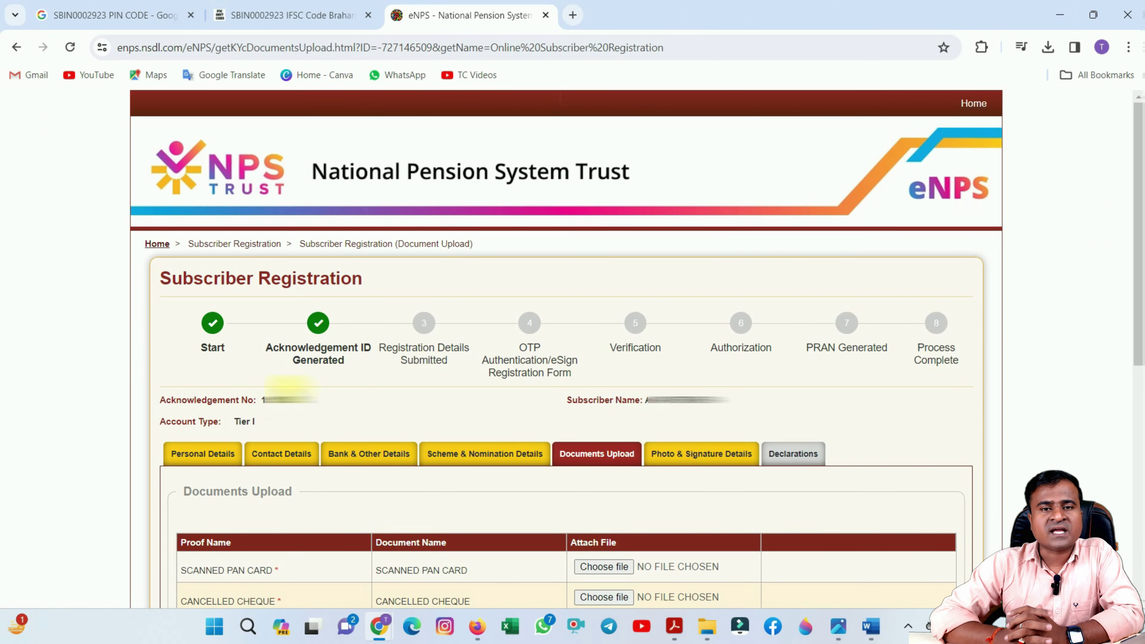
{"action": "scroll", "coordinate": [290, 388], "scroll_direction": "down", "scroll_amount": 5}
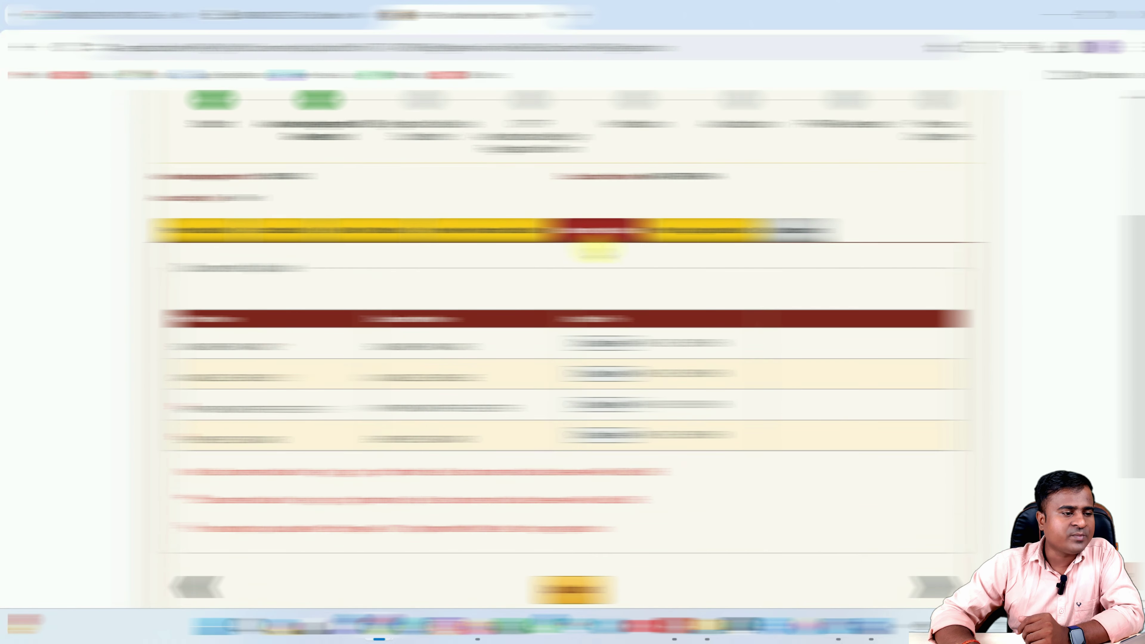
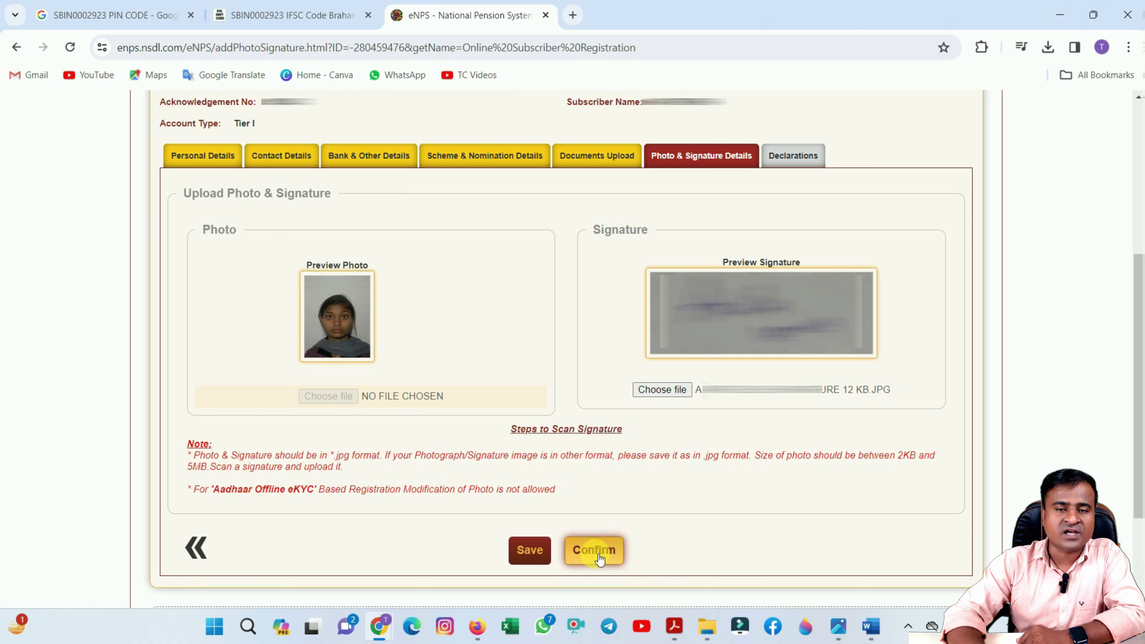
Save the subscriber's uploaded photo and signature.
{"action": "left_click", "coordinate": [529, 550]}
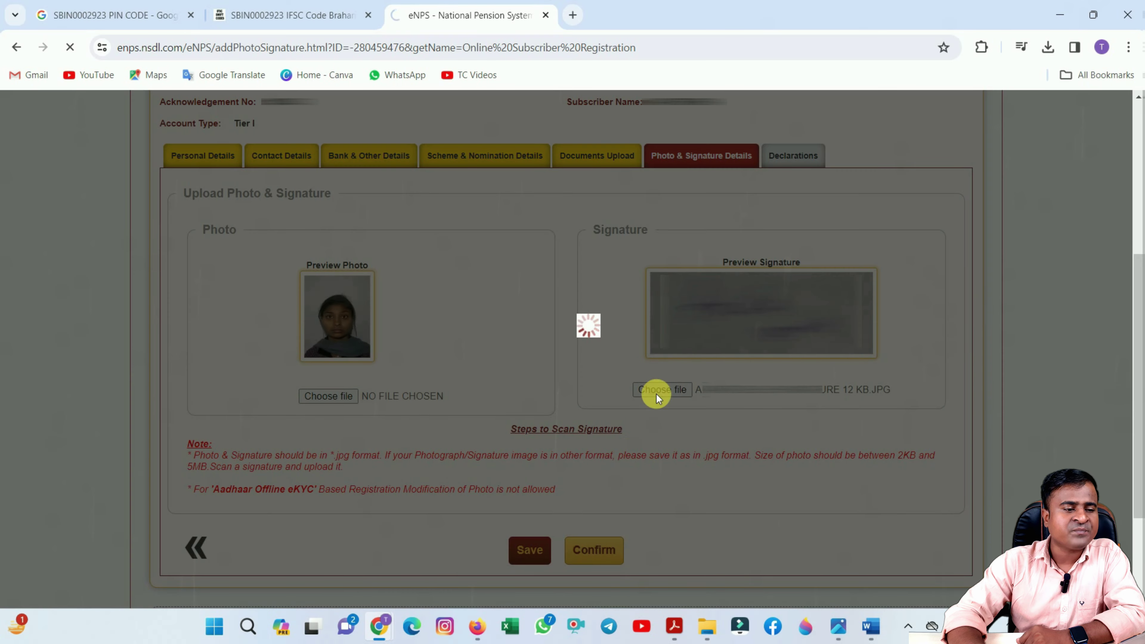
Confirm the uploaded photo and signature, and continue past the Personal Details confirmation page after checking it.
{"action": "scroll", "coordinate": [782, 464], "scroll_direction": "down", "scroll_amount": 4}
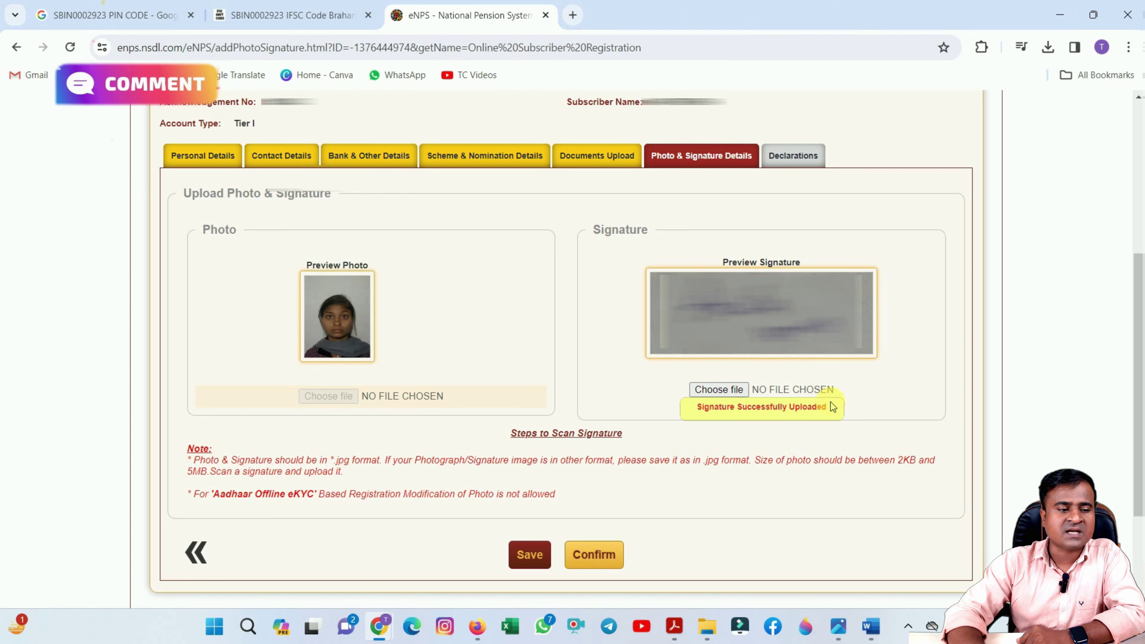
{"action": "left_click", "coordinate": [595, 553]}
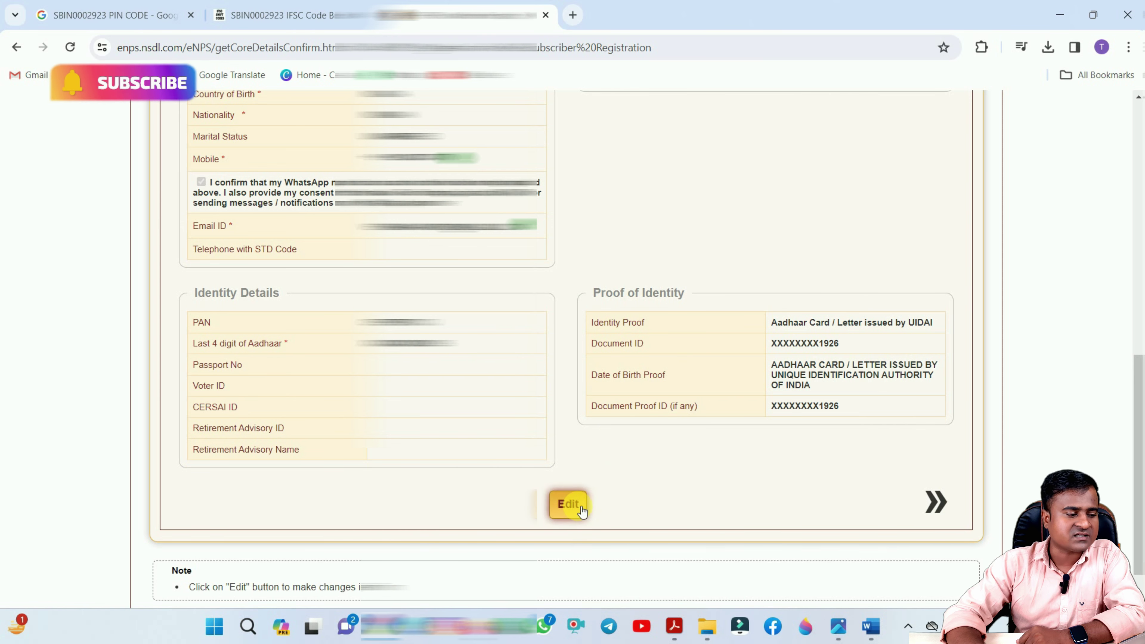
{"action": "scroll", "coordinate": [582, 512], "scroll_direction": "down", "scroll_amount": 1}
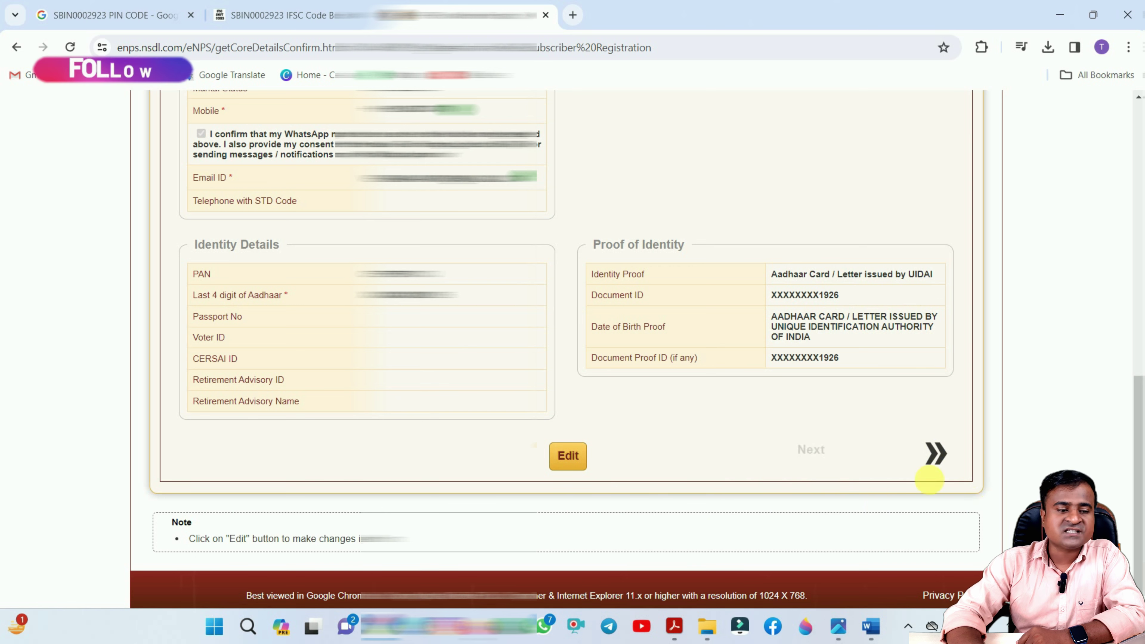
{"action": "left_click", "coordinate": [944, 462]}
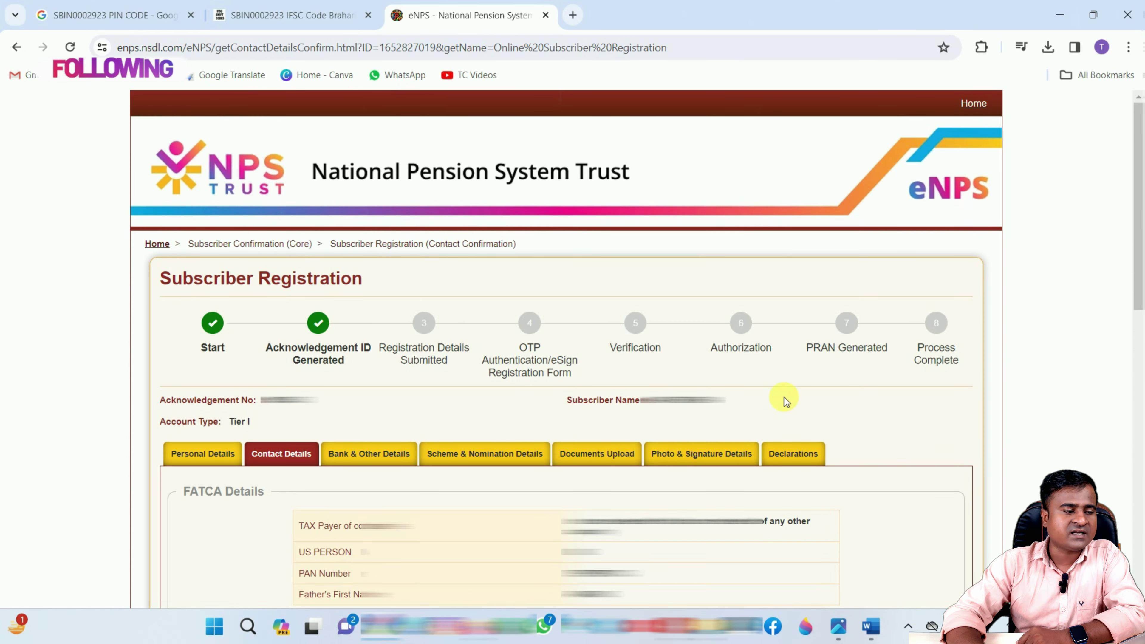
Review the Contact Details and Bank & Other Details confirmation pages and continue to Scheme & Nomination Details.
{"action": "scroll", "coordinate": [655, 413], "scroll_direction": "down", "scroll_amount": 5}
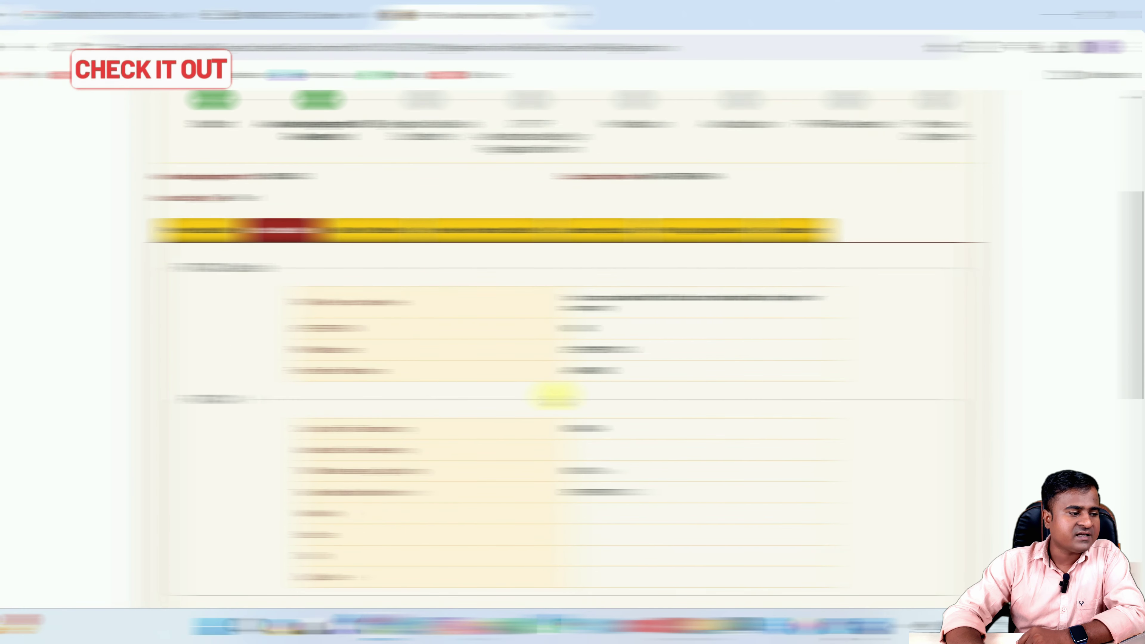
{"action": "scroll", "coordinate": [556, 395], "scroll_direction": "down", "scroll_amount": 8}
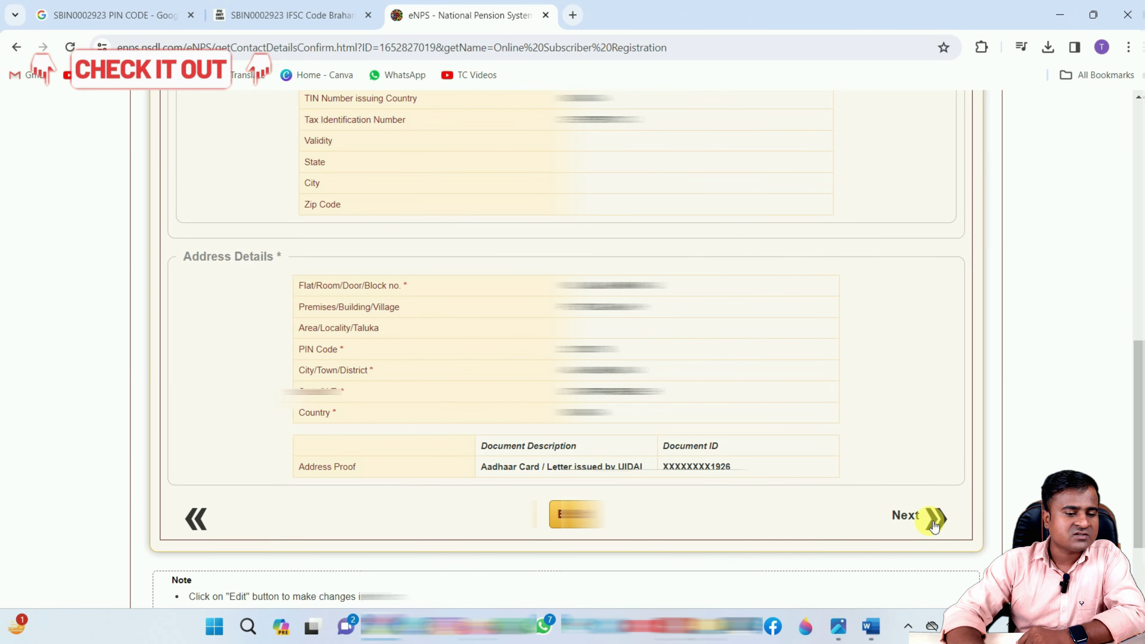
{"action": "scroll", "coordinate": [931, 521], "scroll_direction": "down", "scroll_amount": 3}
{"action": "left_click", "coordinate": [934, 404]}
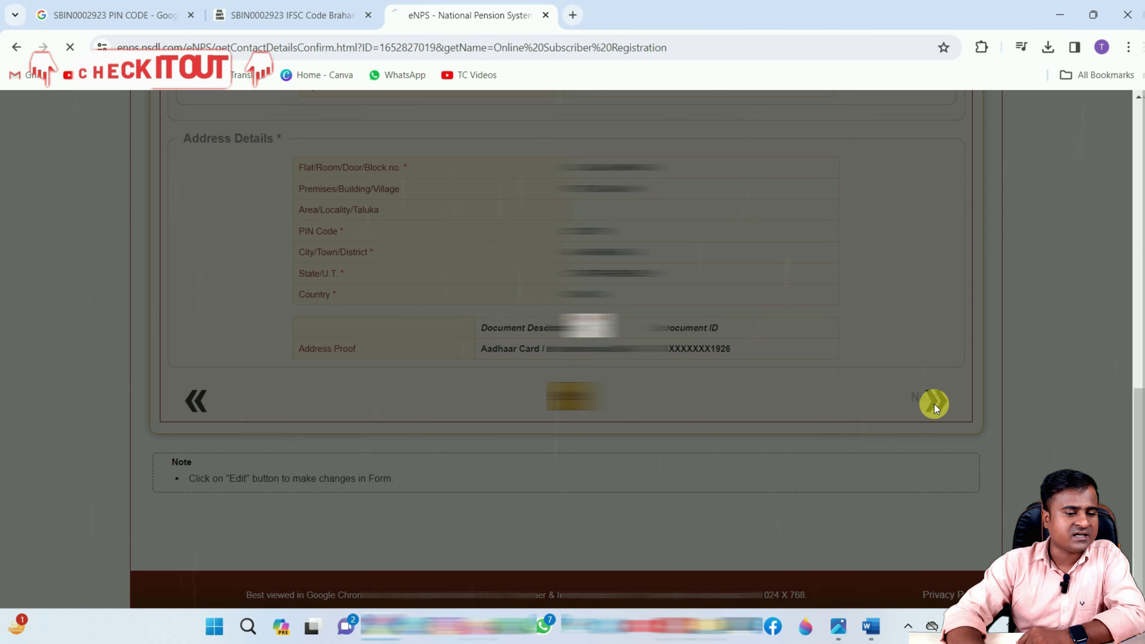
{"action": "scroll", "coordinate": [728, 462], "scroll_direction": "down", "scroll_amount": 6}
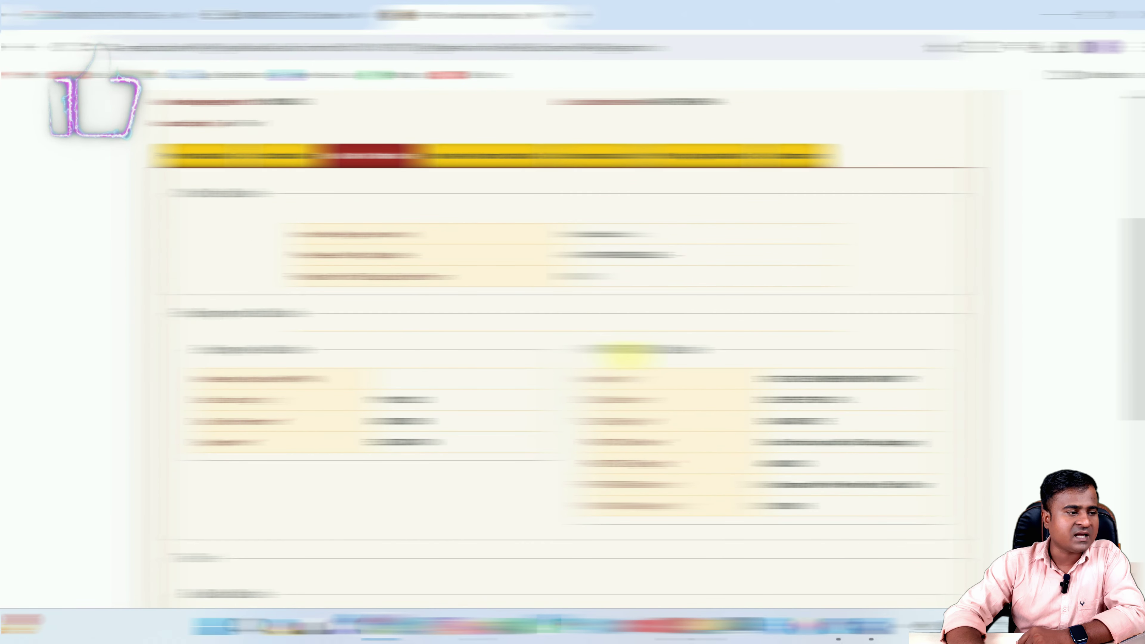
{"action": "scroll", "coordinate": [736, 336], "scroll_direction": "down", "scroll_amount": 8}
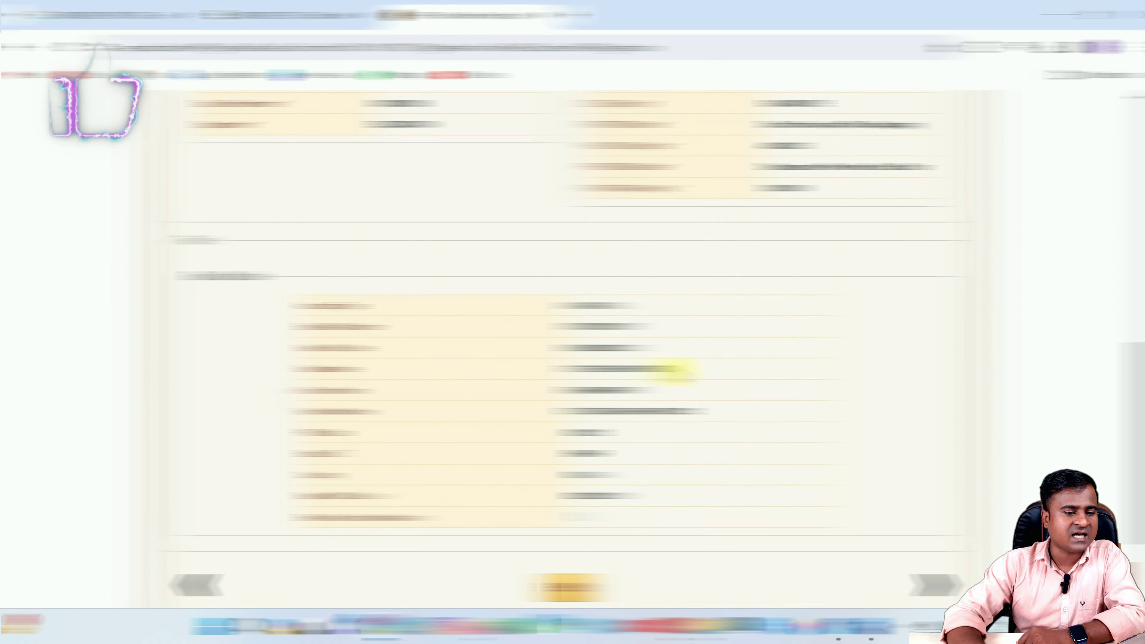
{"action": "left_click", "coordinate": [928, 529]}
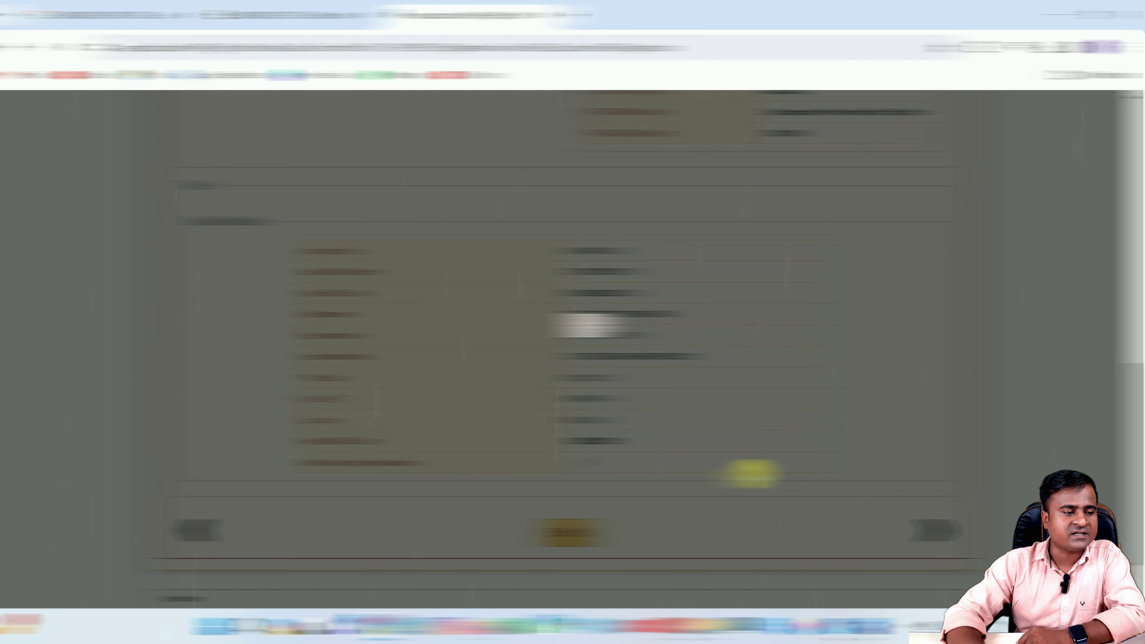
Review the Scheme & Nomination Details and the uploaded documents, continuing to Photo & Signature Details.
{"action": "scroll", "coordinate": [573, 343], "scroll_direction": "down", "scroll_amount": 11}
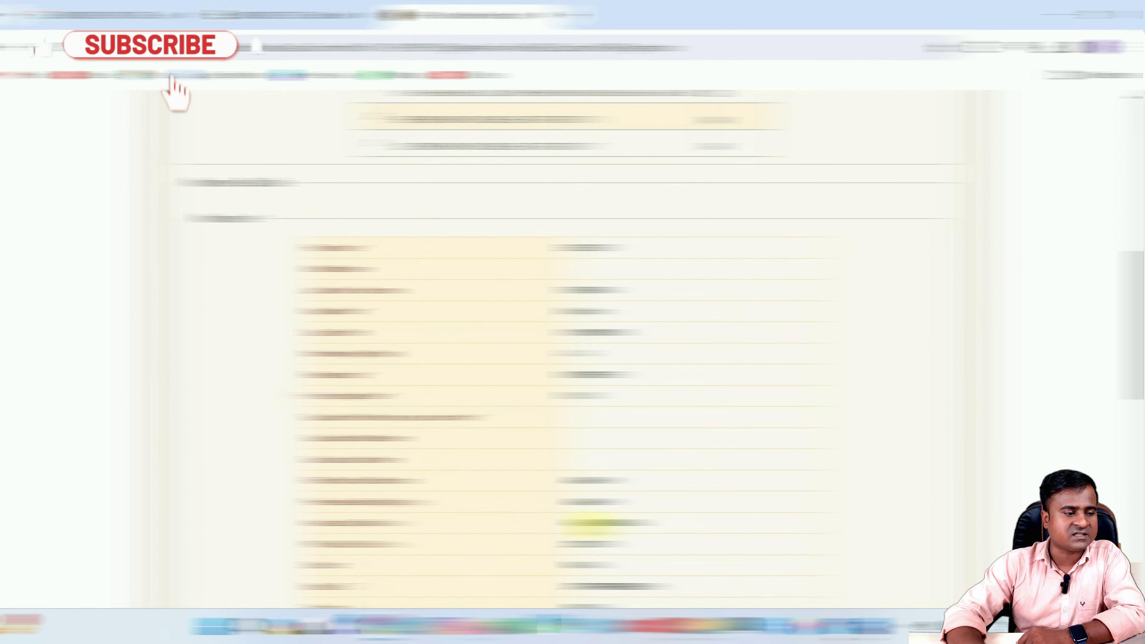
{"action": "scroll", "coordinate": [572, 402], "scroll_direction": "down", "scroll_amount": 5}
{"action": "left_click", "coordinate": [924, 453]}
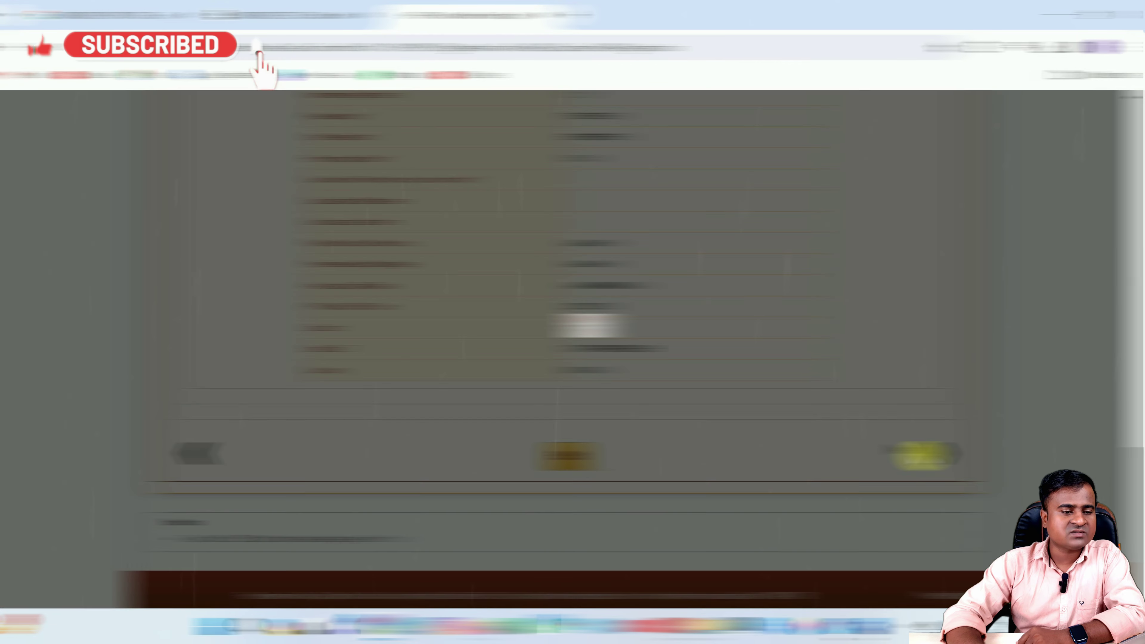
{"action": "scroll", "coordinate": [640, 480], "scroll_direction": "down", "scroll_amount": 5}
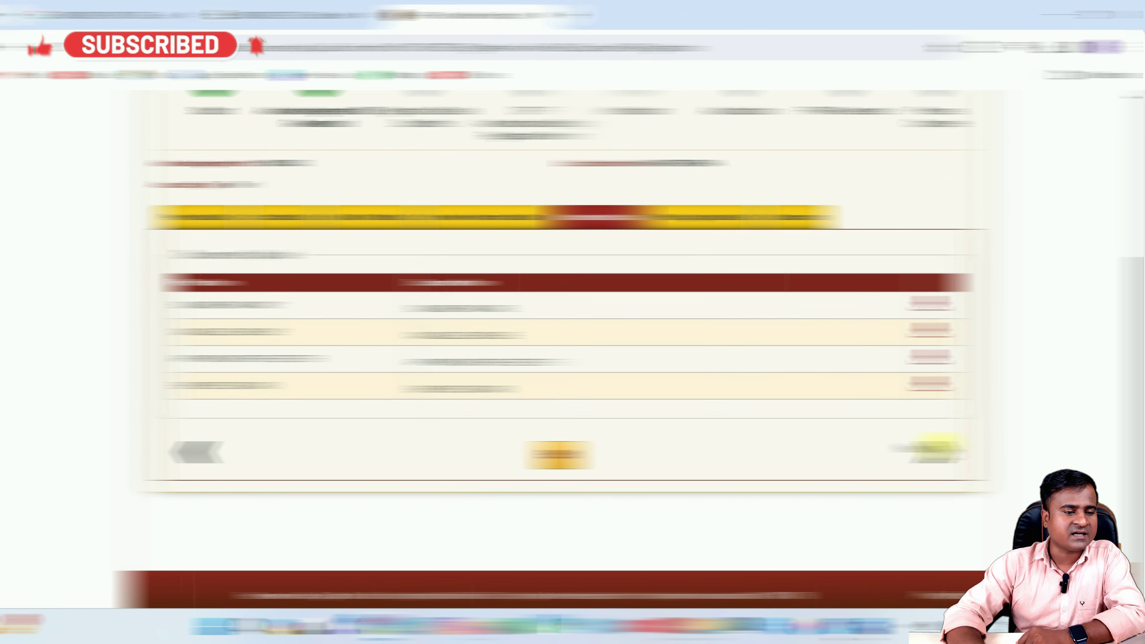
{"action": "left_click", "coordinate": [924, 451]}
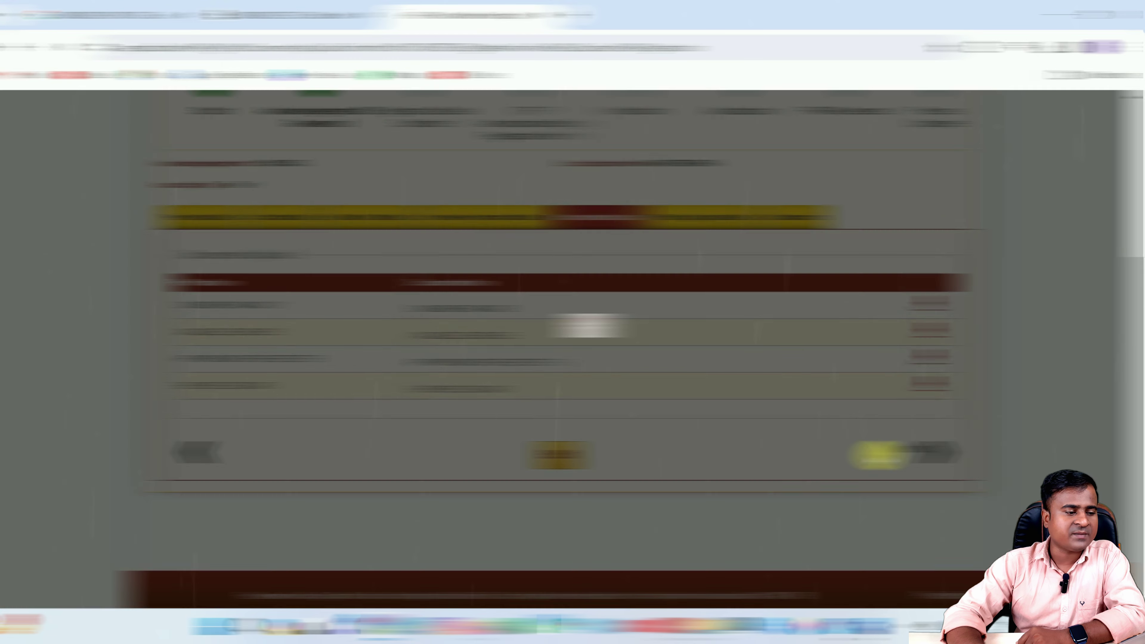
Check the photo and signature previews and the note about editing, and continue to Declarations.
{"action": "scroll", "coordinate": [623, 438], "scroll_direction": "down", "scroll_amount": 6}
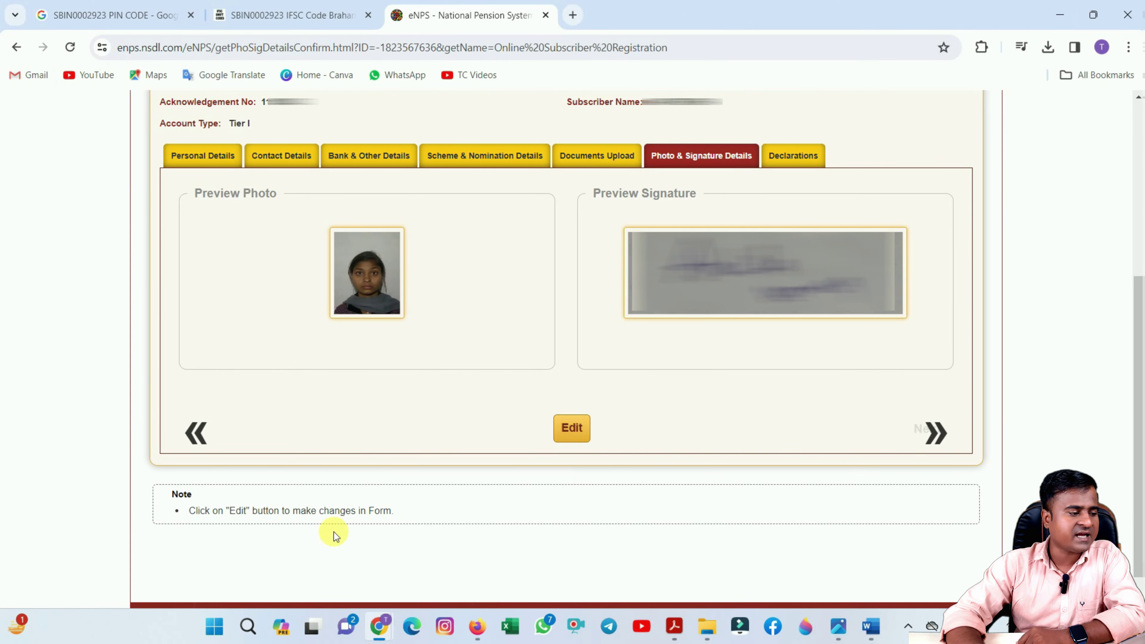
{"action": "left_click_drag", "start_coordinate": [181, 503], "coordinate": [378, 504]}
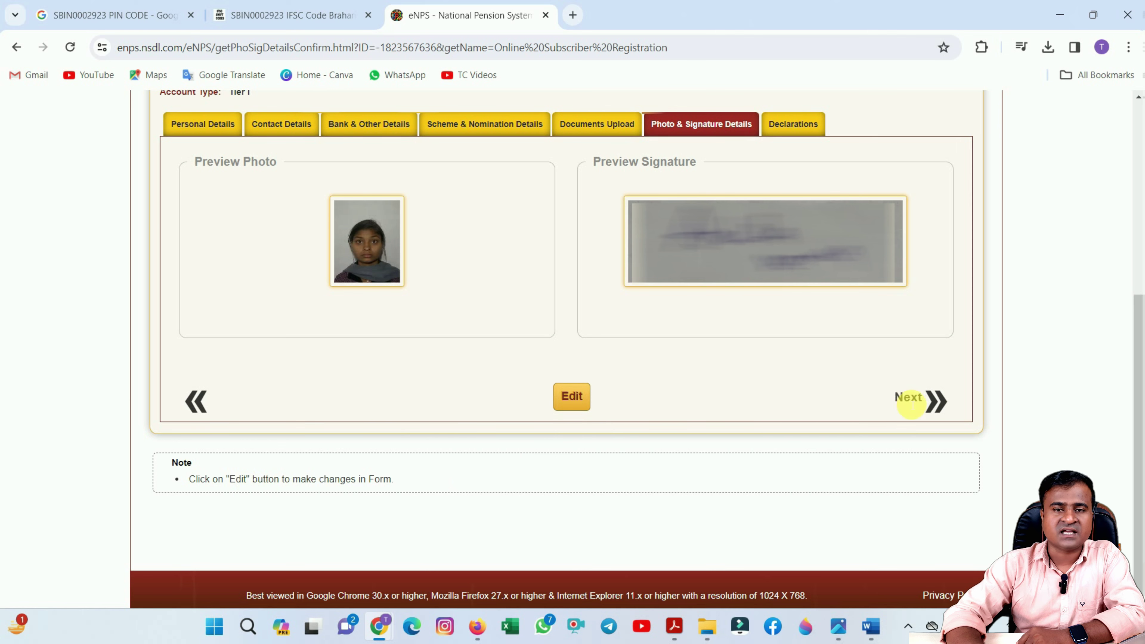
{"action": "left_click", "coordinate": [928, 402]}
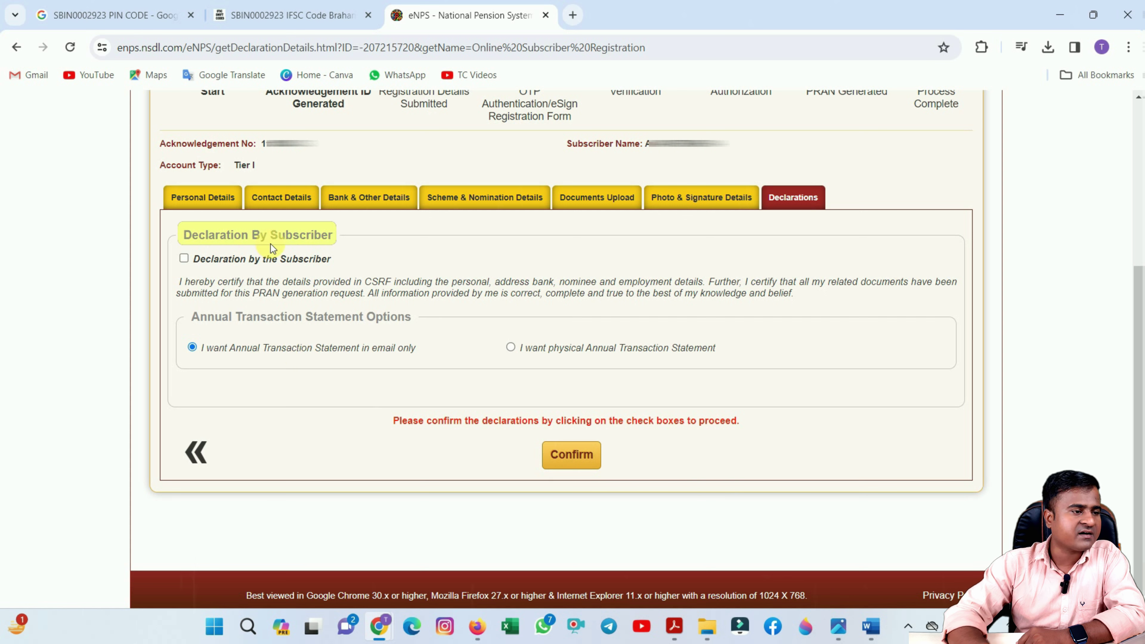
Accept the Declaration by the Subscriber, choose the Annual Transaction Statement in email only, and confirm the declarations.
{"action": "left_click", "coordinate": [184, 258]}
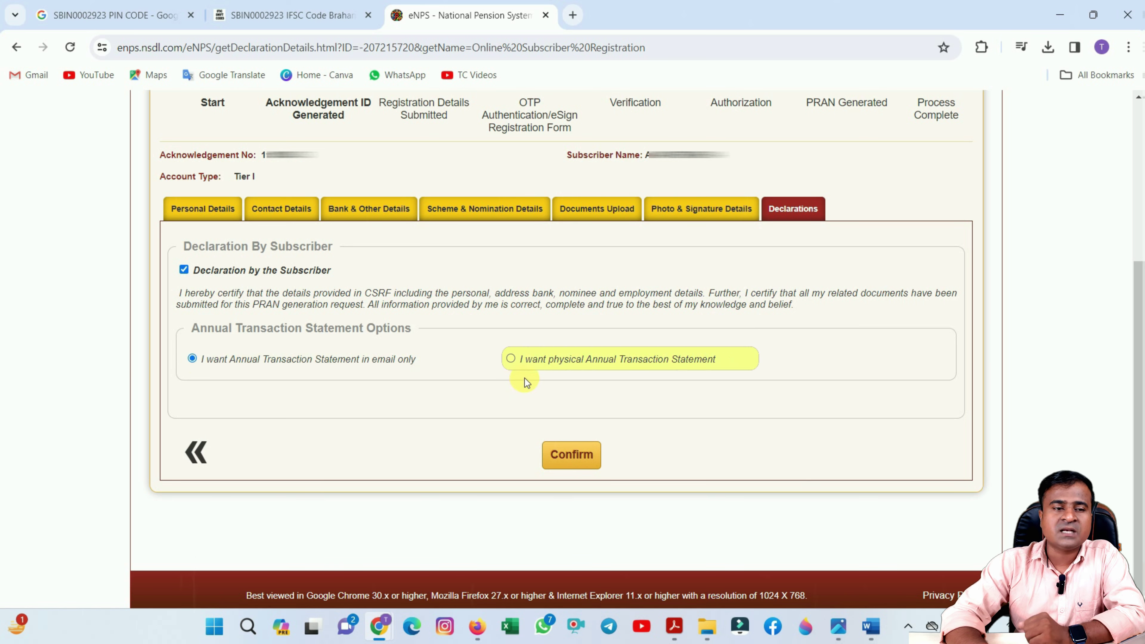
{"action": "left_click", "coordinate": [513, 362]}
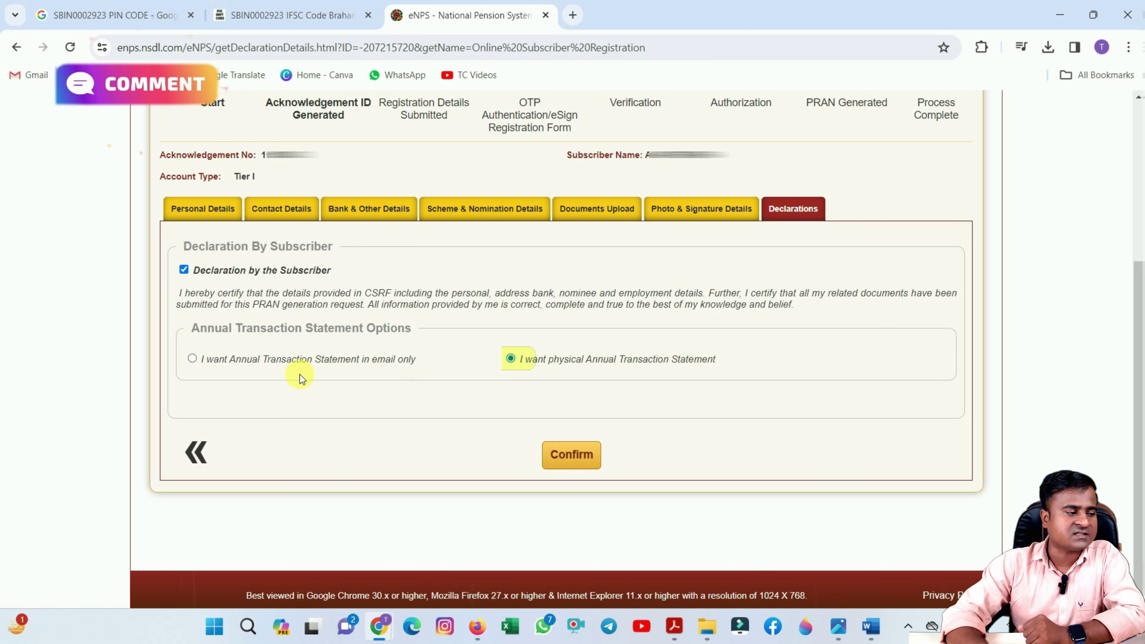
{"action": "left_click", "coordinate": [273, 368]}
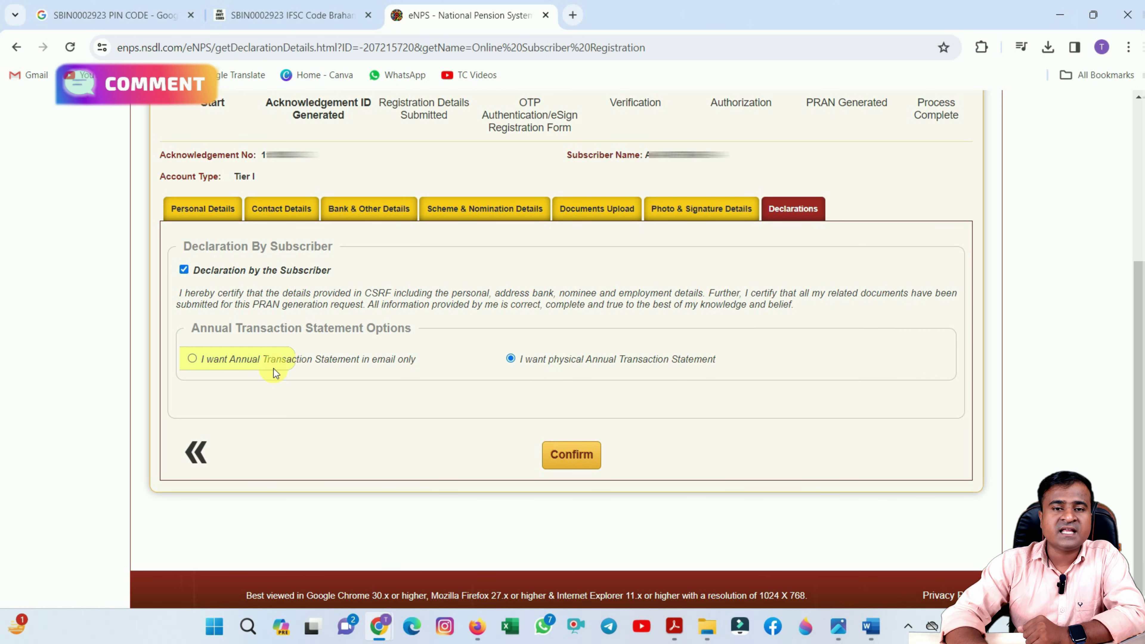
{"action": "left_click", "coordinate": [193, 359]}
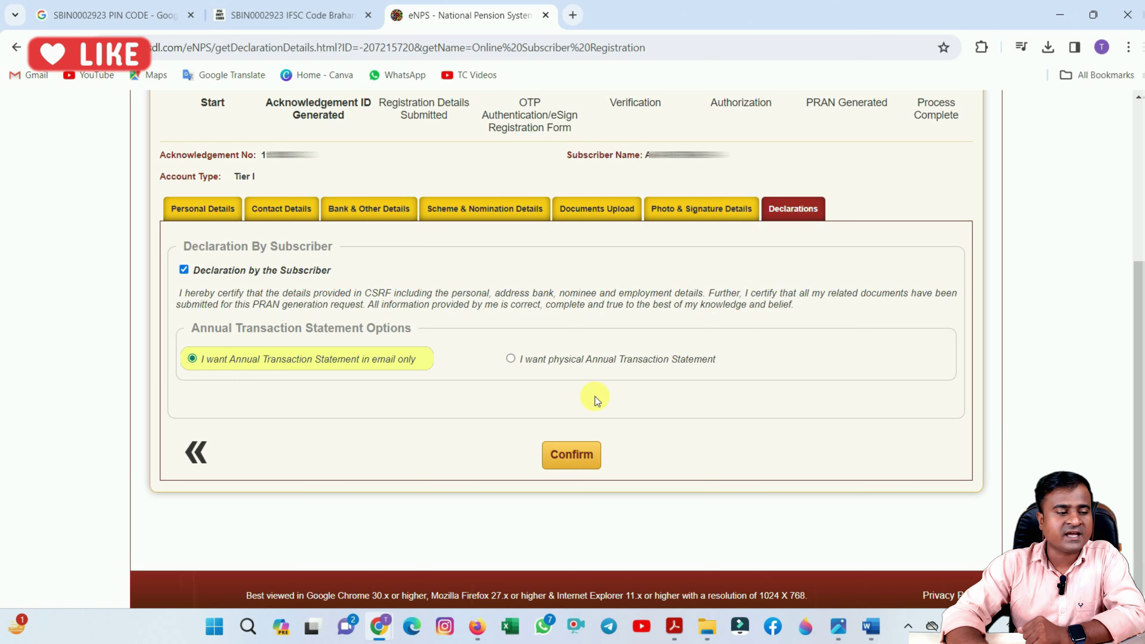
{"action": "left_click", "coordinate": [571, 456]}
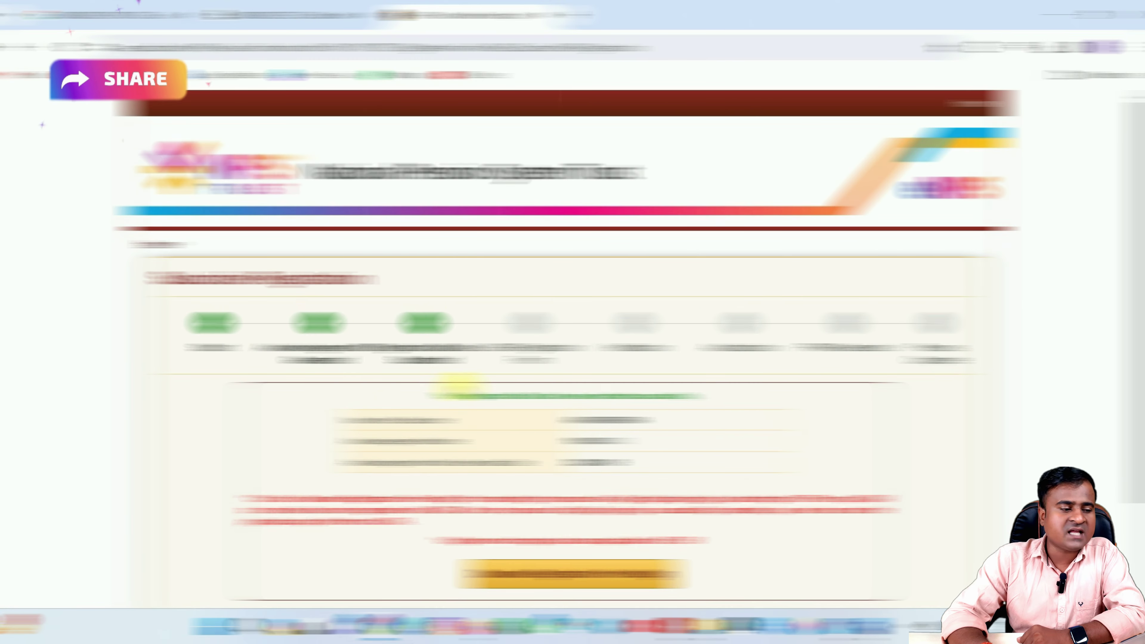
Read the registration submission notice and proceed to Download Registration Form/eSign.
{"action": "scroll", "coordinate": [567, 366], "scroll_direction": "down", "scroll_amount": 1}
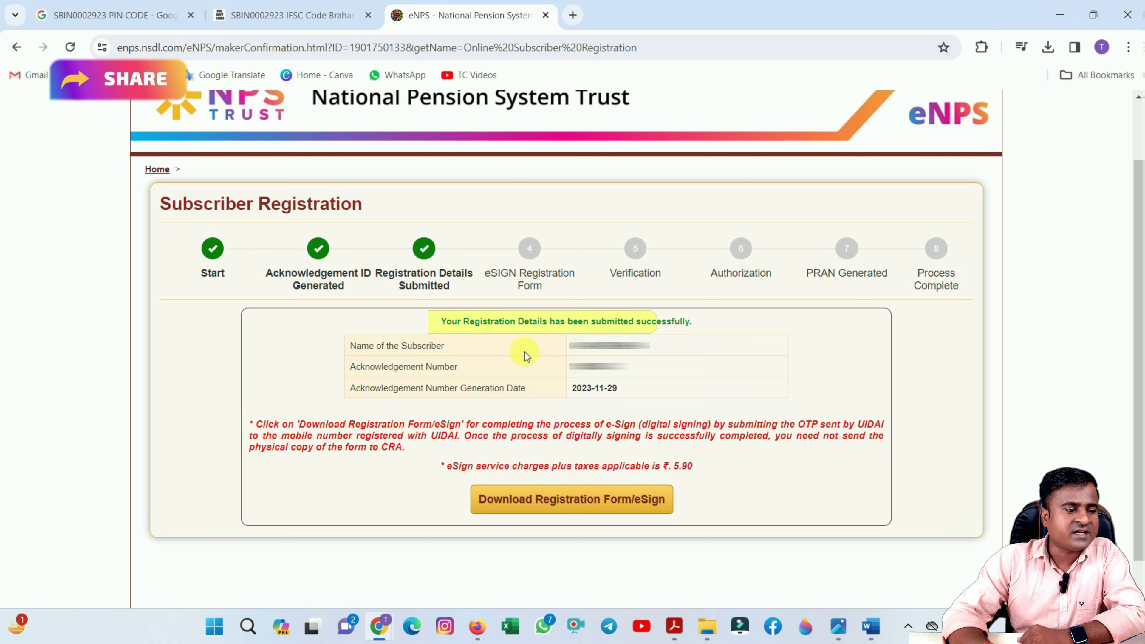
{"action": "left_click_drag", "start_coordinate": [440, 323], "coordinate": [558, 324]}
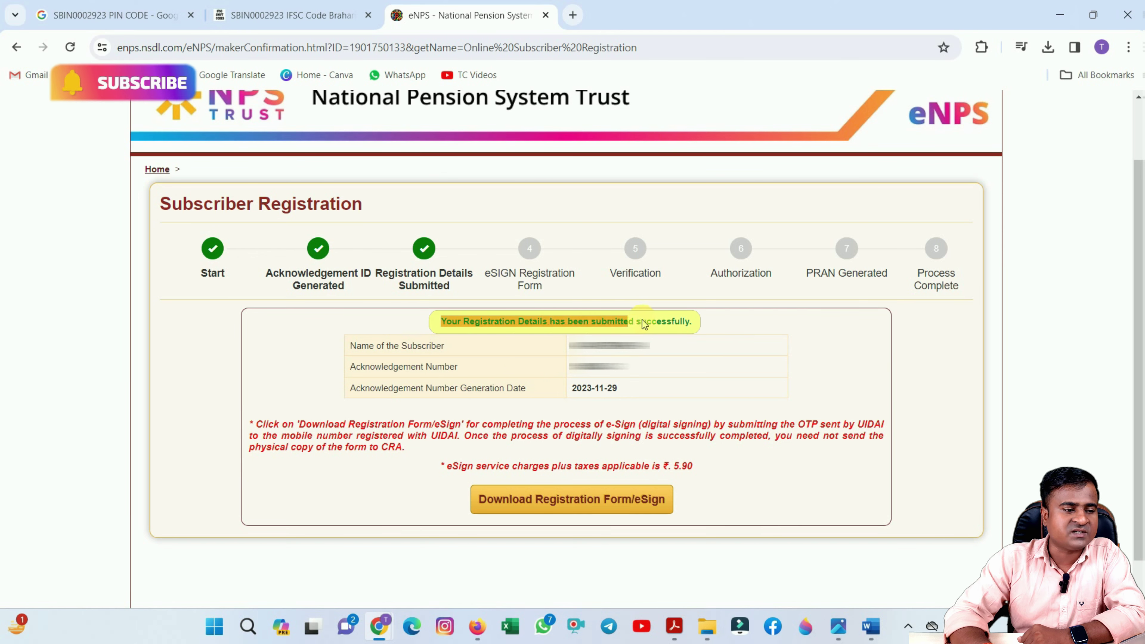
{"action": "left_click_drag", "start_coordinate": [642, 319], "coordinate": [696, 321]}
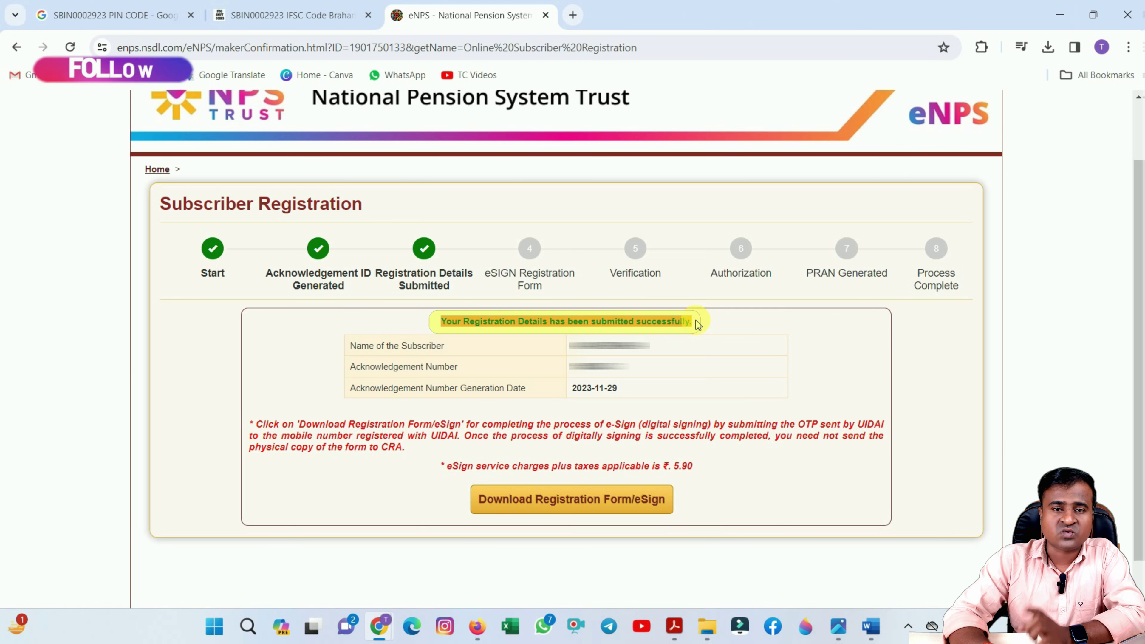
{"action": "left_click", "coordinate": [345, 487]}
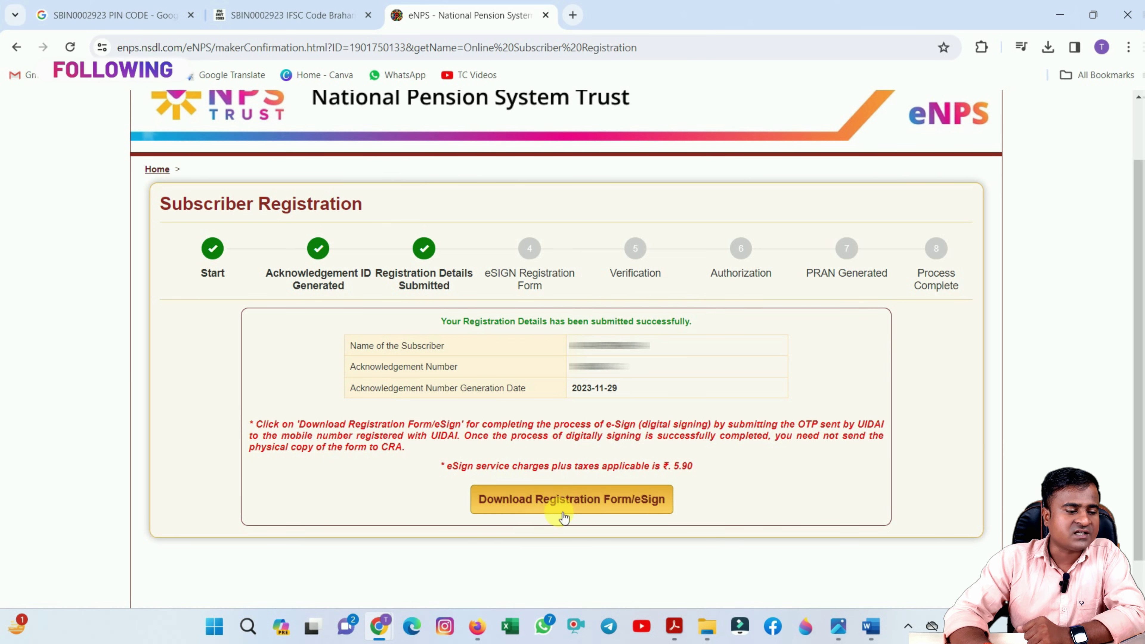
{"action": "left_click", "coordinate": [615, 506]}
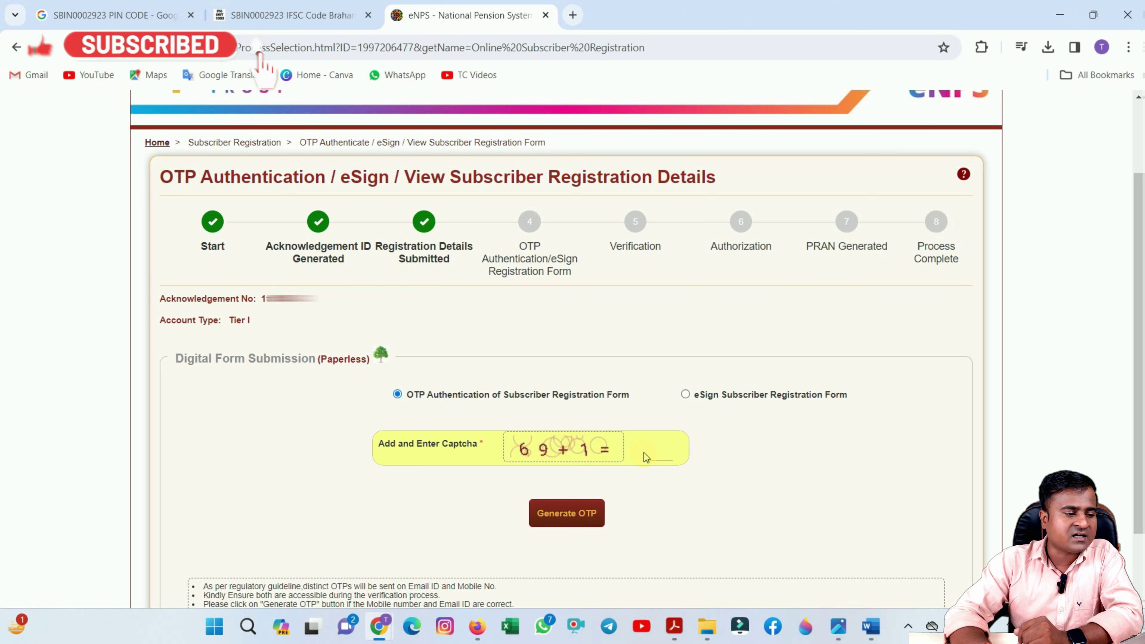
Enter the captcha total 70, generate the OTPs for authenticating the Subscriber Registration Form and acknowledge the alert.
{"action": "left_click", "coordinate": [653, 452]}
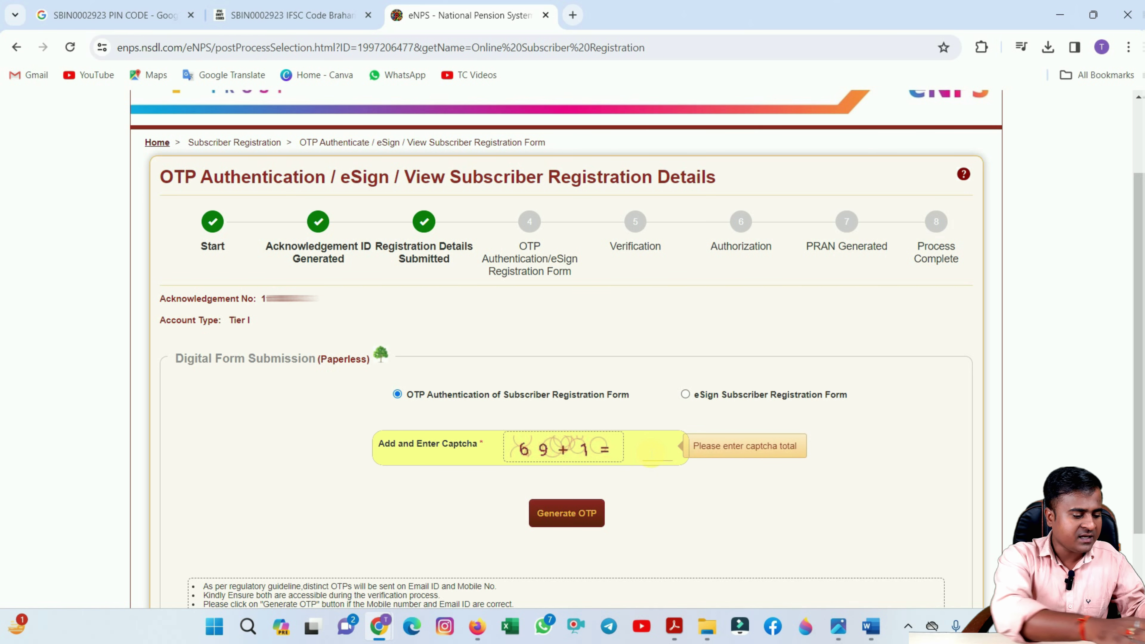
{"action": "type", "text": "70"}
{"action": "left_click", "coordinate": [567, 513]}
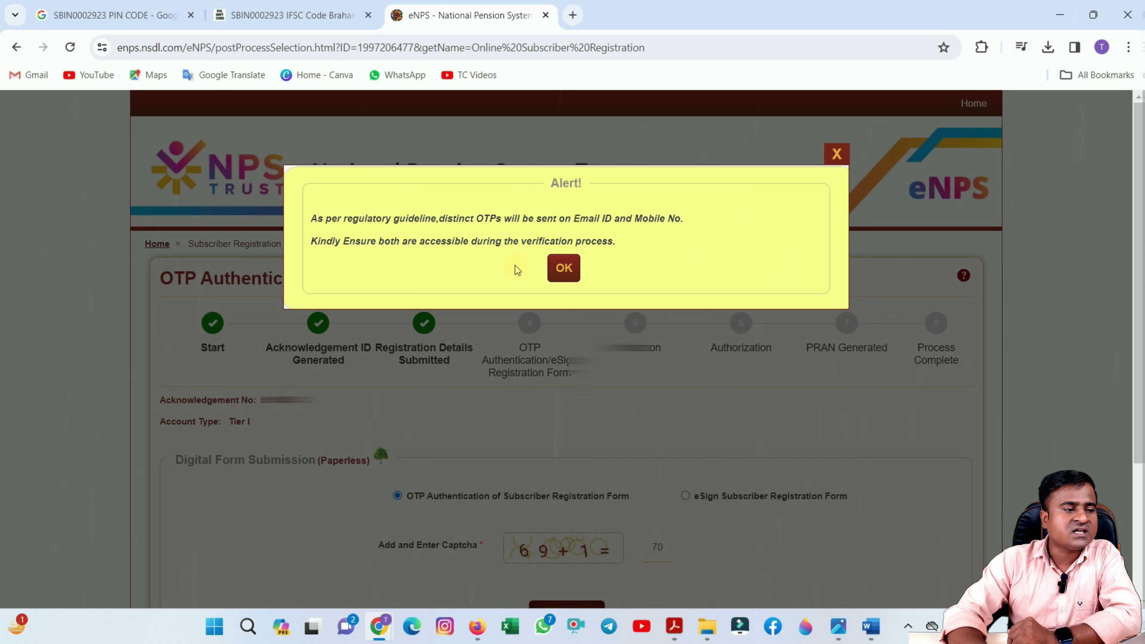
{"action": "left_click", "coordinate": [563, 268]}
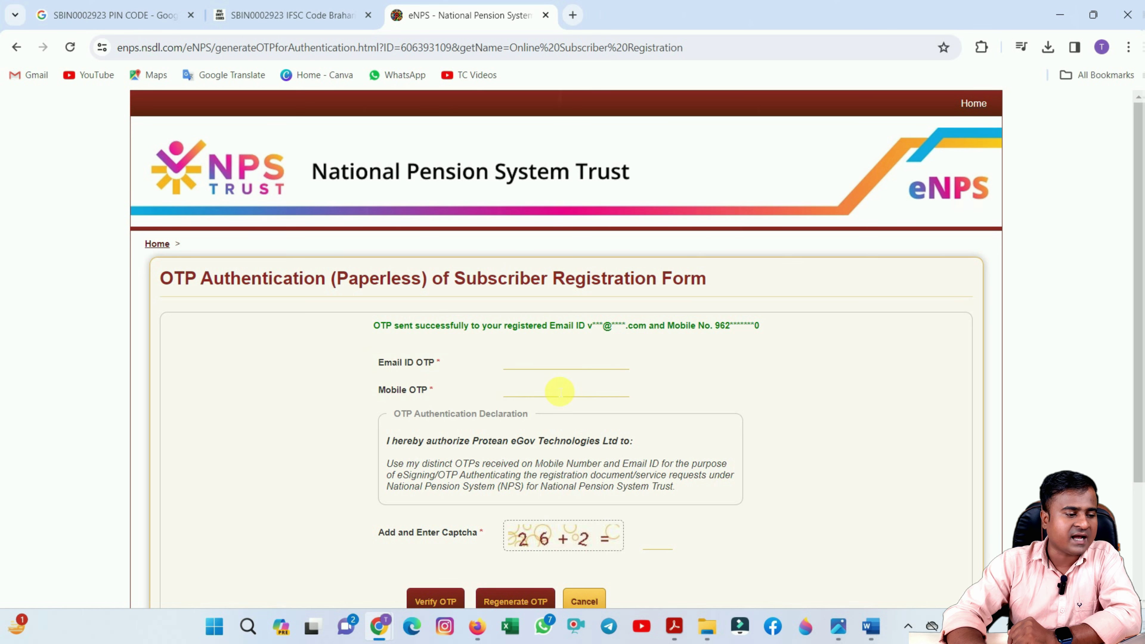
Fill in the Email ID OTP and Mobile OTP, enter the captcha total 28 and verify the OTPs.
{"action": "scroll", "coordinate": [559, 391], "scroll_direction": "down", "scroll_amount": 2}
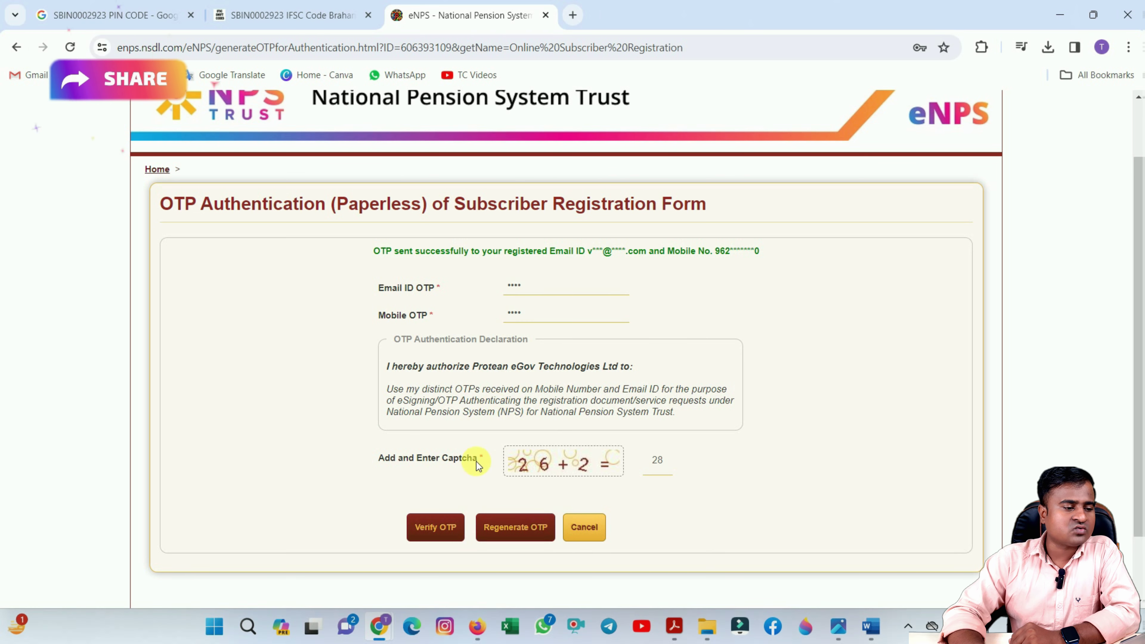
{"action": "left_click", "coordinate": [440, 536]}
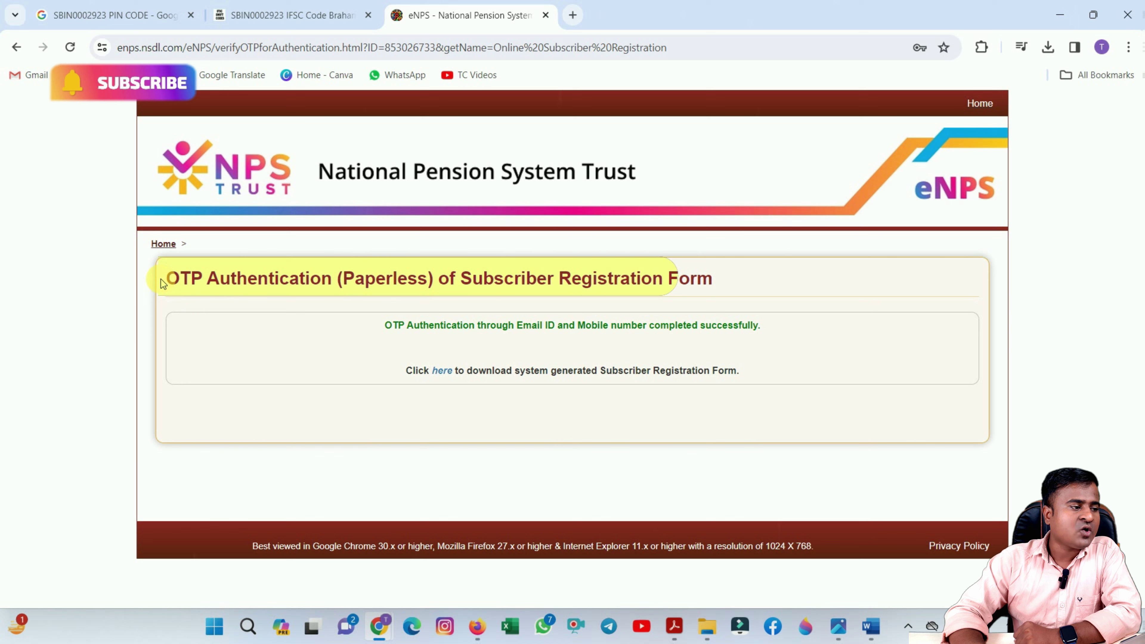
Read the OTP authentication result and download the system generated Subscriber Registration Form.
{"action": "left_click_drag", "start_coordinate": [163, 279], "coordinate": [721, 276]}
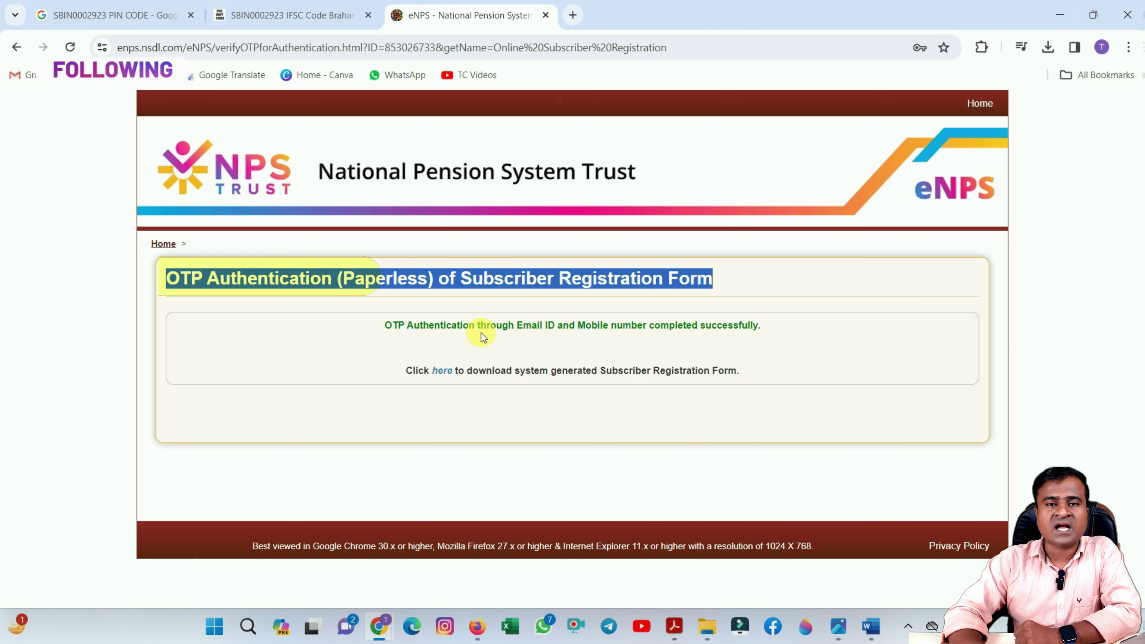
{"action": "left_click", "coordinate": [451, 331]}
{"action": "left_click_drag", "start_coordinate": [387, 331], "coordinate": [768, 336]}
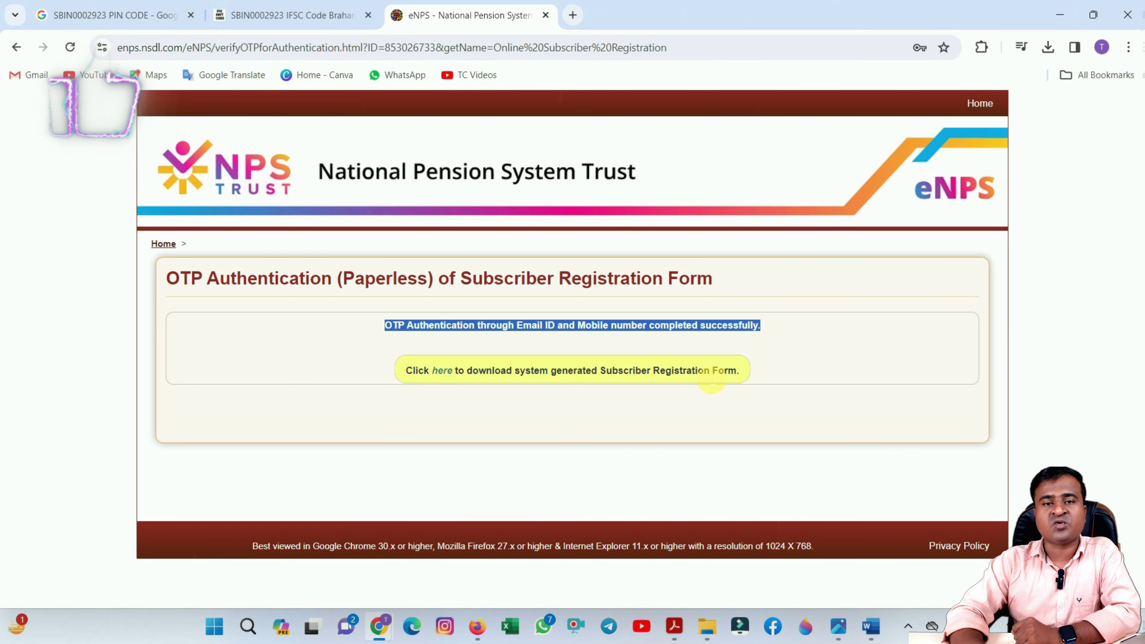
{"action": "left_click", "coordinate": [707, 381]}
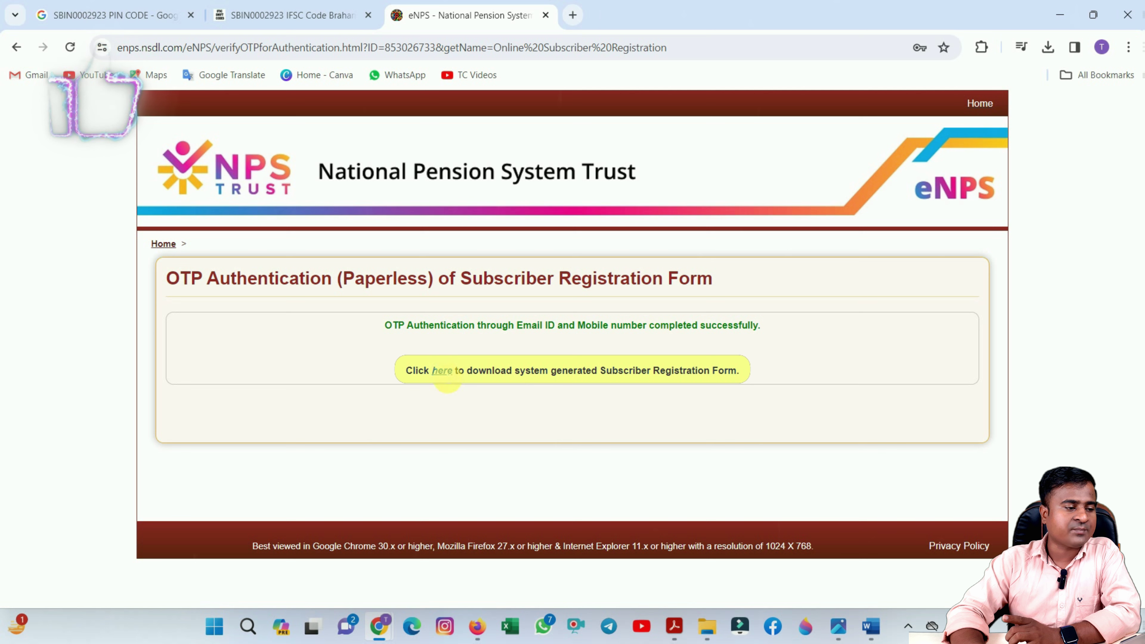
{"action": "left_click", "coordinate": [442, 372]}
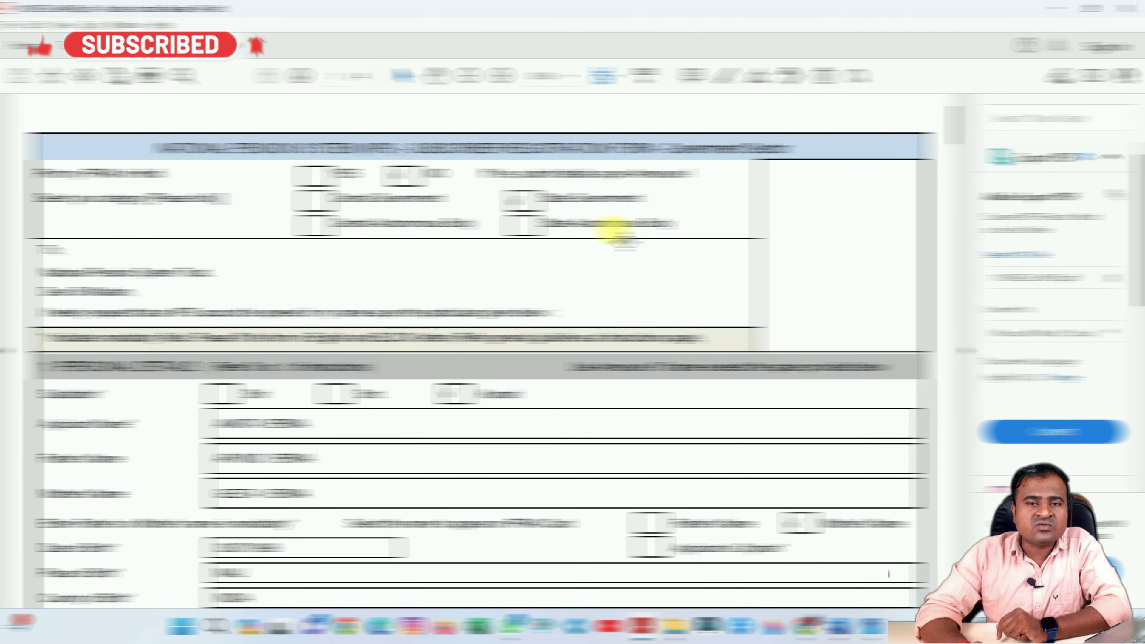
Look through the downloaded Subscriber Registration Form, from the personal details to the address, contact and bank details.
{"action": "scroll", "coordinate": [614, 229], "scroll_direction": "down", "scroll_amount": 6}
{"action": "scroll", "coordinate": [613, 232], "scroll_direction": "down", "scroll_amount": 8}
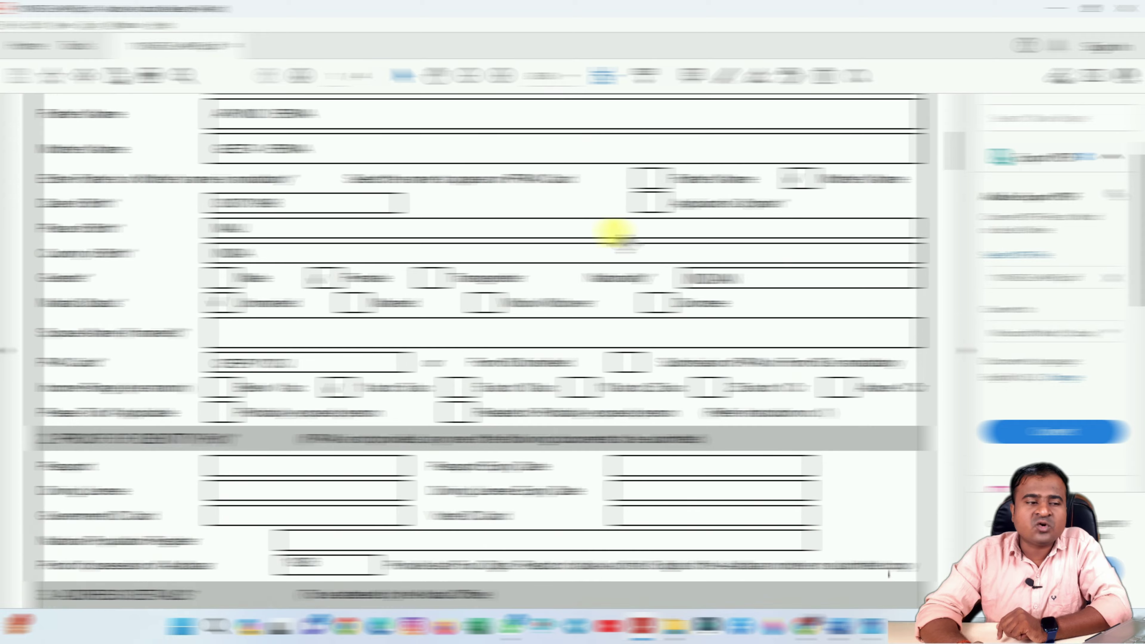
{"action": "scroll", "coordinate": [614, 235], "scroll_direction": "down", "scroll_amount": 4}
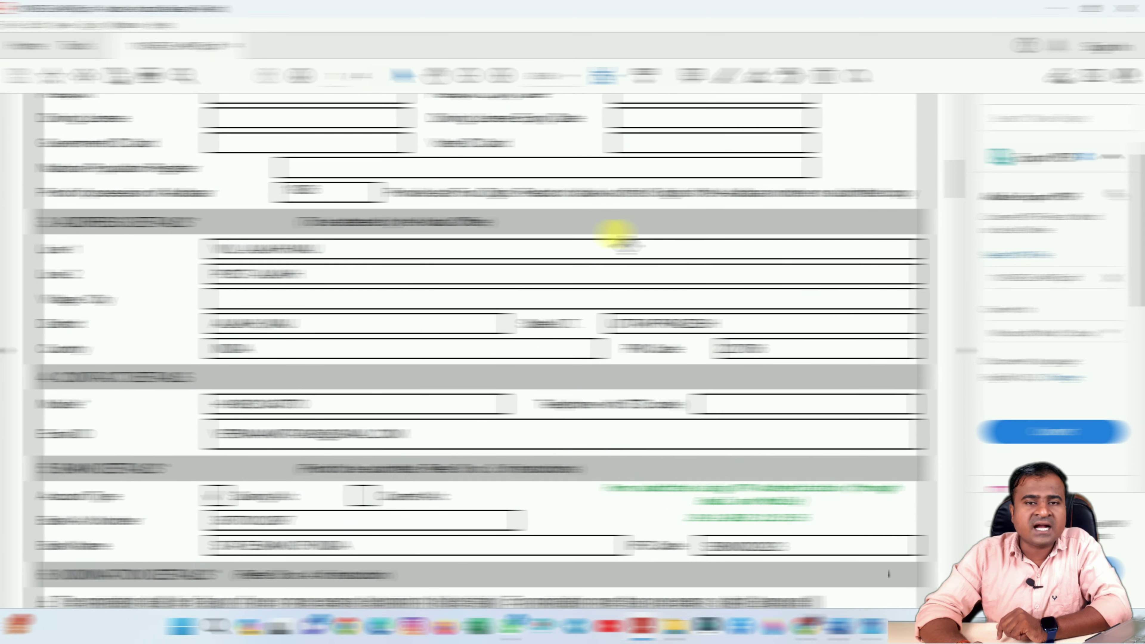